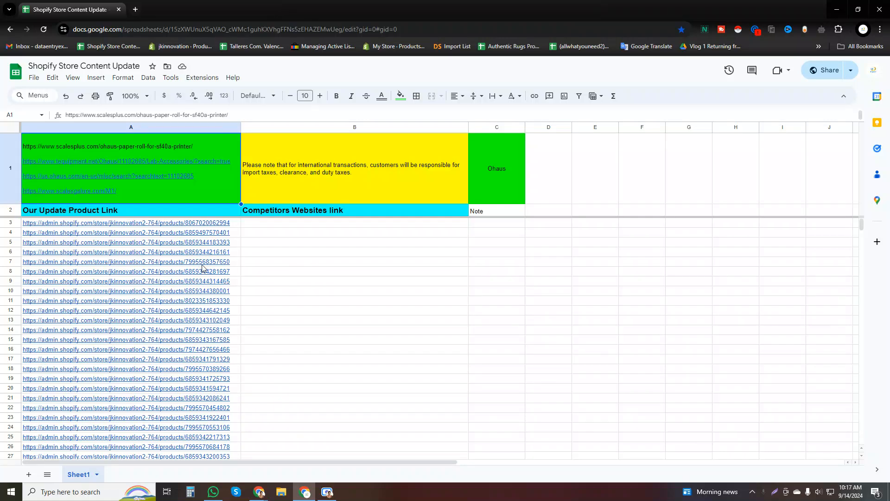
# Examine the competitor website links, the import-tax note, the brand cell and the first product link in the sheet.
pyautogui.click(329, 179)
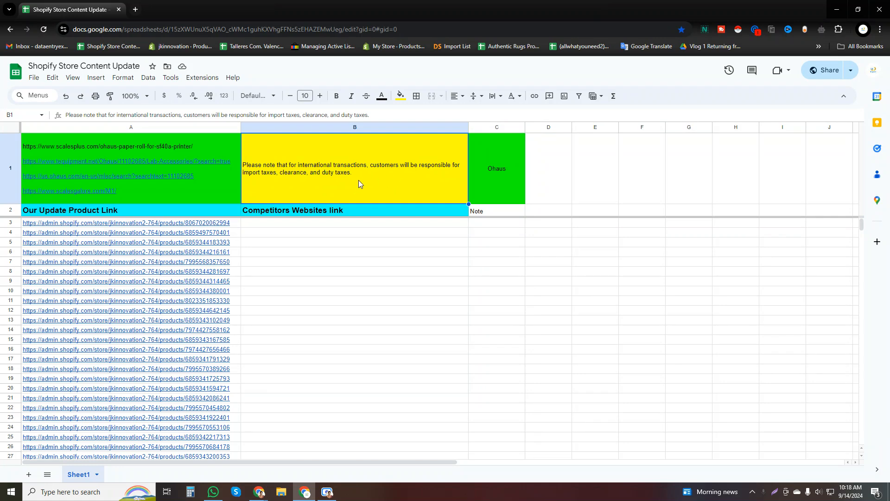
pyautogui.click(505, 186)
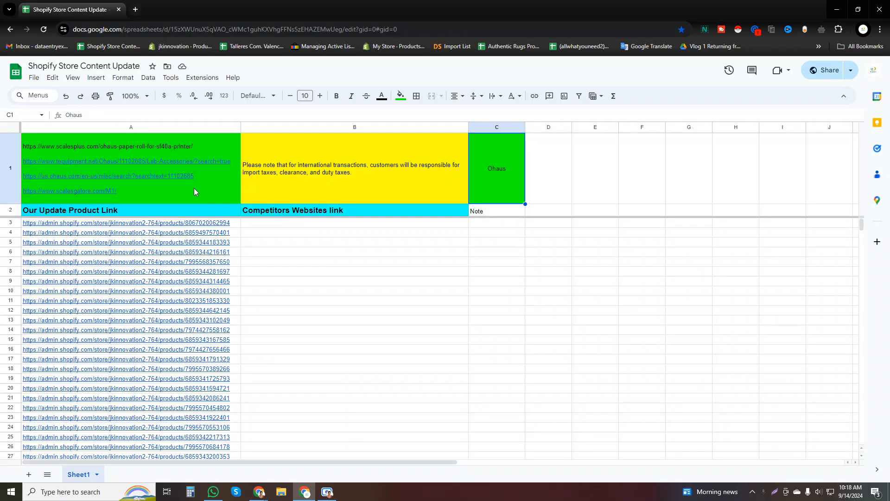
pyautogui.moveTo(114, 165)
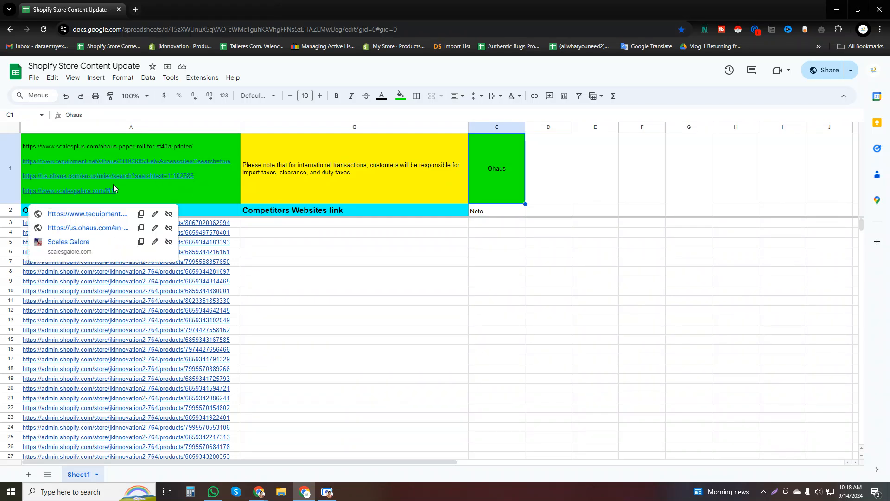
pyautogui.click(212, 224)
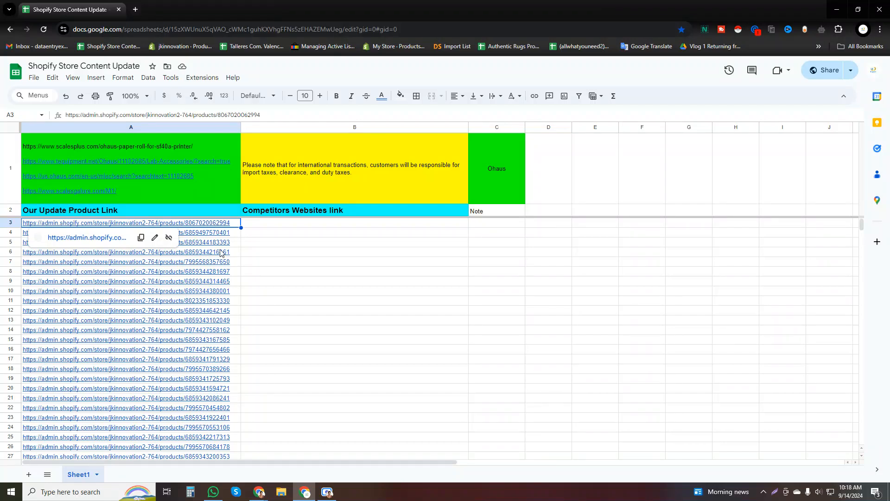
pyautogui.moveTo(183, 146)
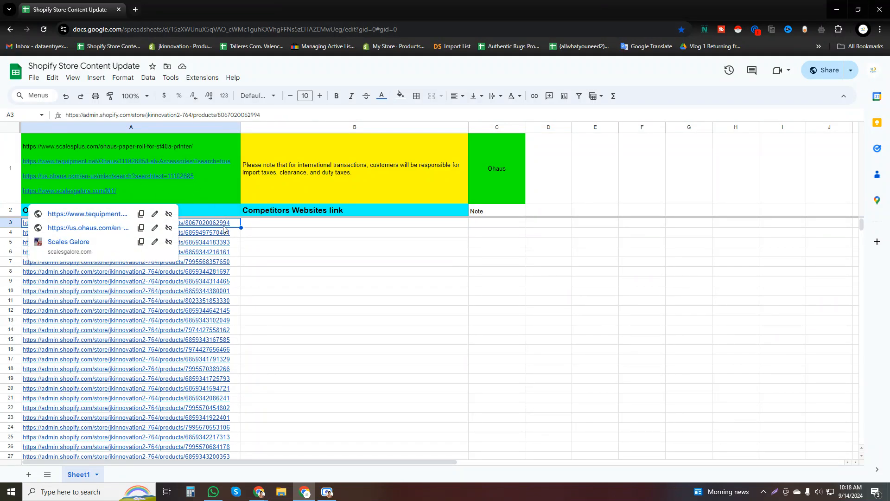
pyautogui.moveTo(227, 229)
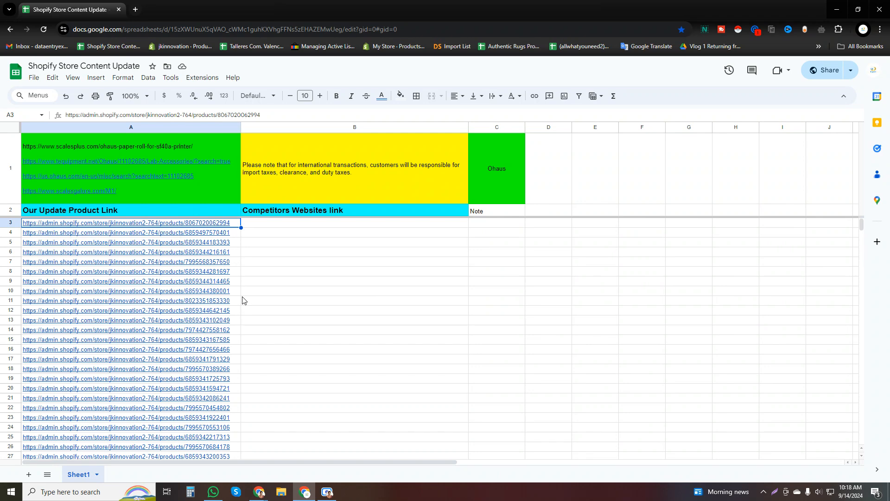
# Copy the competitor links from cell A1 and paste them as source text into Google Translate in a new tab.
pyautogui.click(166, 176)
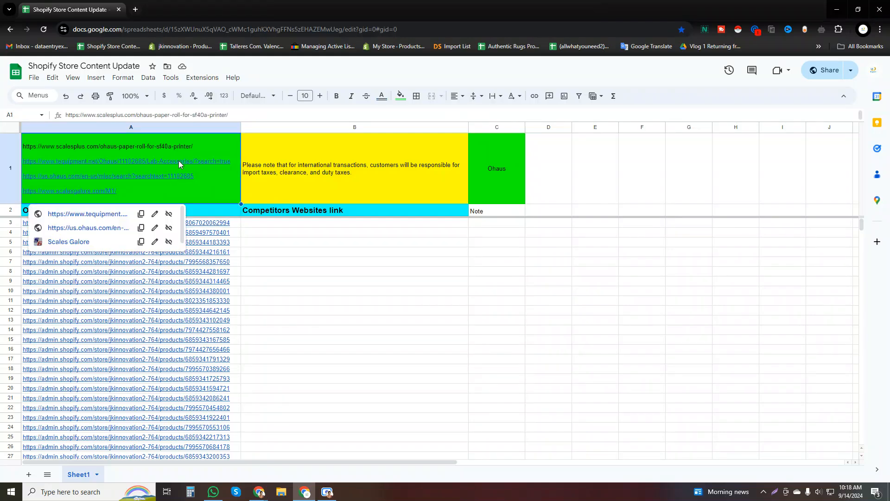
pyautogui.click(135, 9)
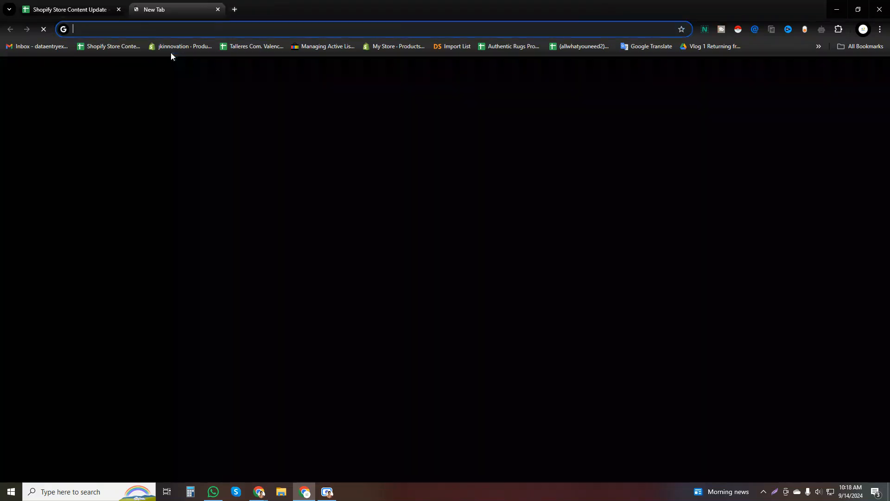
pyautogui.click(635, 47)
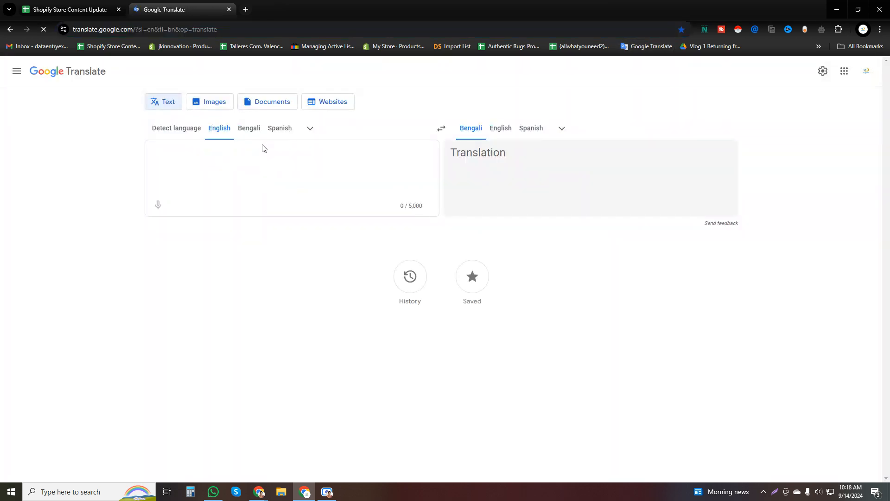
pyautogui.write('"https://www.scalesplus.com/ohaus-paper-roll-for-sf40a-printer/  https://www.tequipment.net/Ohaus/11102685/Lab-Accessories/?search=true  https://us.ohaus.com/en-us/misc/search?searchtext=11102685  https://www.scalesgalore.com/M1/"')
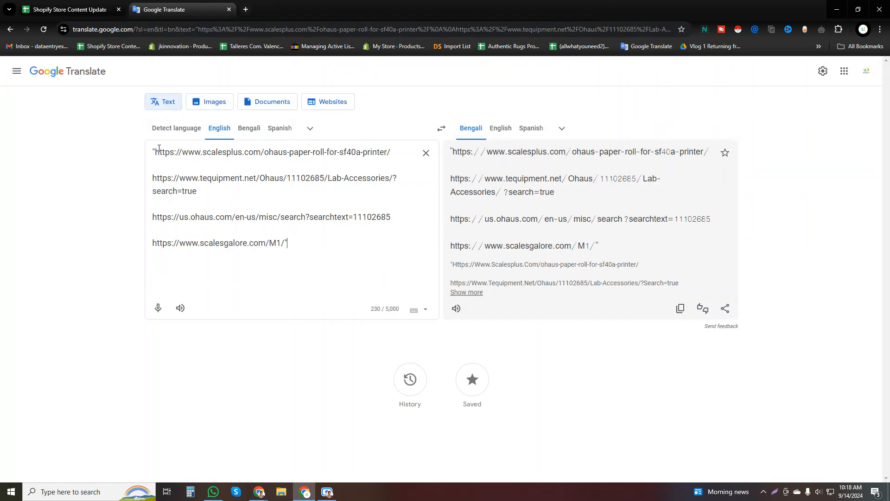
# Open the scalesplus.com/ohaus-paper-roll-for-sf40a-printer/ link from the pasted text in a new tab.
pyautogui.moveTo(156, 152); pyautogui.dragTo(391, 154)
pyautogui.hotkey('ctrl', 'c')
pyautogui.click(245, 10)
pyautogui.hotkey('ctrl', 'v')
pyautogui.press('Return')
# Open the tequipment.net/Ohaus/11102685/Lab-Accessories/?search=true link from the pasted text in a new tab.
pyautogui.click(195, 9)
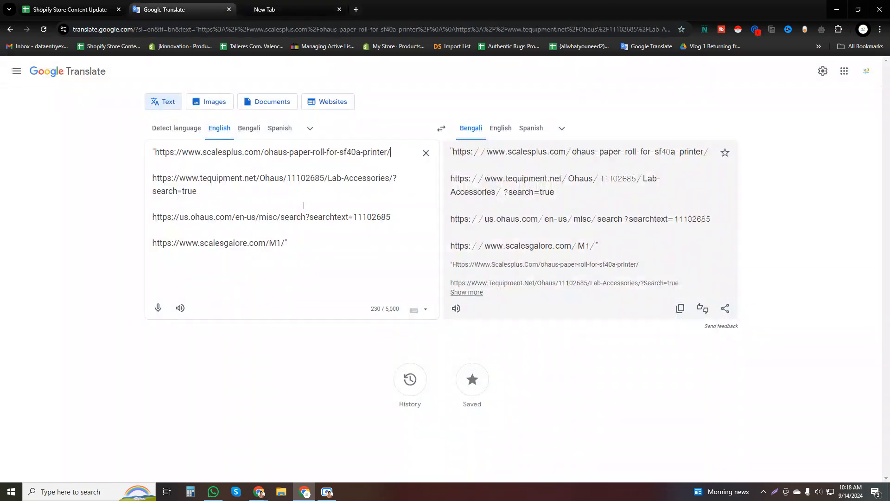
pyautogui.tripleClick(171, 177)
pyautogui.hotkey('ctrl', 'c')
pyautogui.click(356, 9)
pyautogui.hotkey('ctrl', 'v')
pyautogui.press('Return')
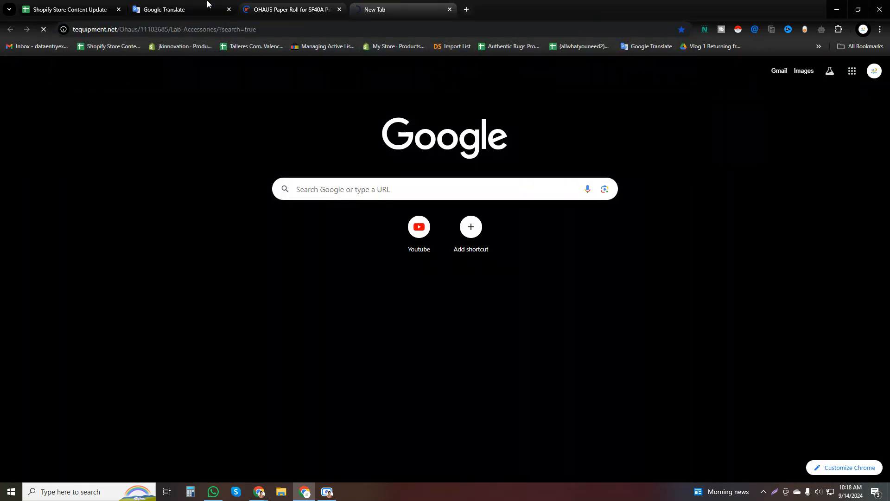
# Open the us.ohaus.com/en-us/misc/search?searchtext=11102685 link from the pasted text in a new tab.
pyautogui.click(184, 9)
pyautogui.tripleClick(258, 218)
pyautogui.hotkey('ctrl', 'c')
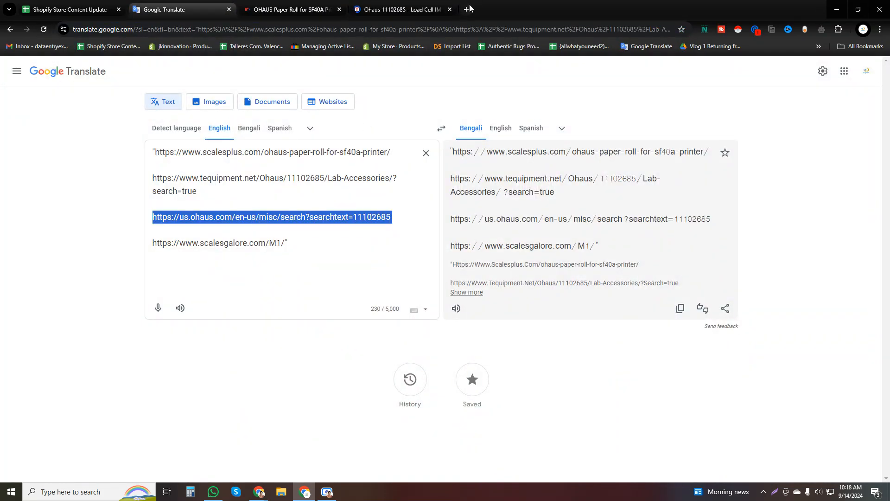
pyautogui.click(466, 10)
pyautogui.hotkey('ctrl', 'v')
pyautogui.press('Return')
pyautogui.click(213, 6)
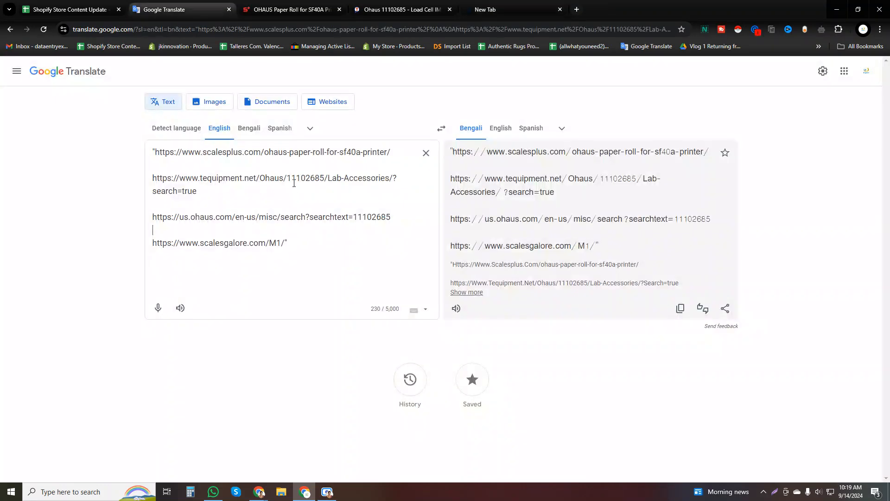
pyautogui.moveTo(286, 241); pyautogui.dragTo(152, 243)
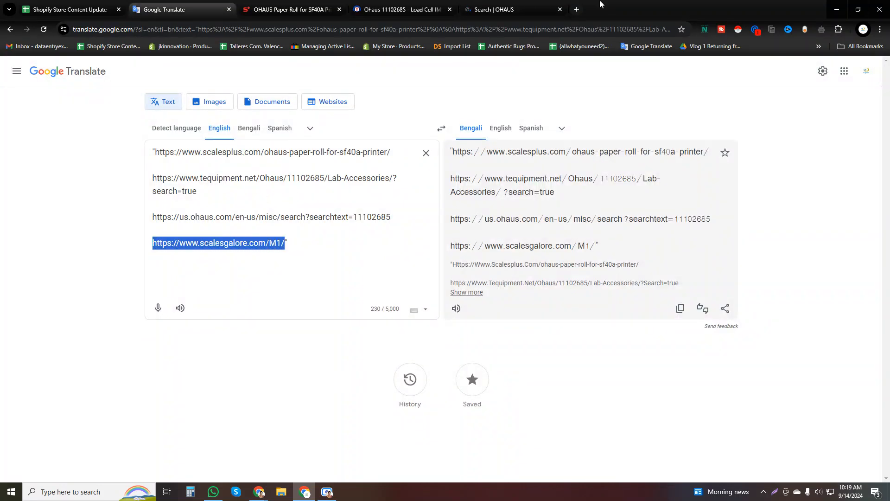
pyautogui.hotkey('ctrl', 'c')
pyautogui.click(575, 9)
pyautogui.hotkey('ctrl', 'v')
pyautogui.press('Return')
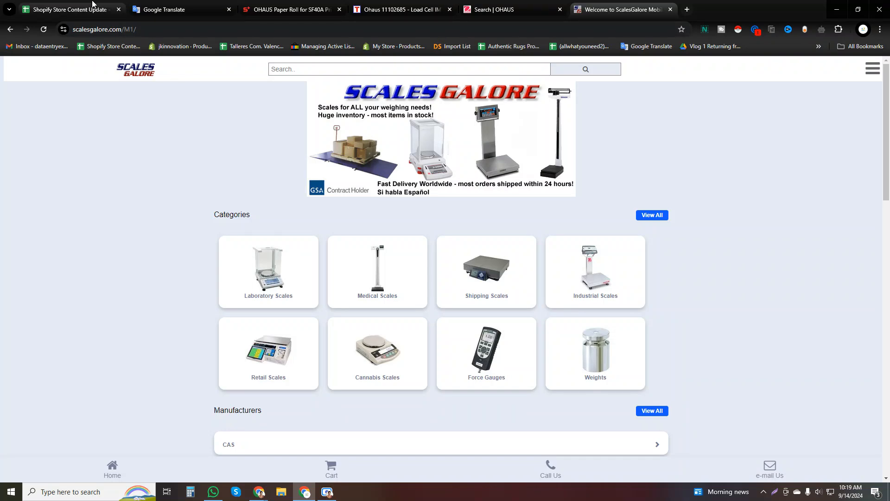
pyautogui.click(69, 9)
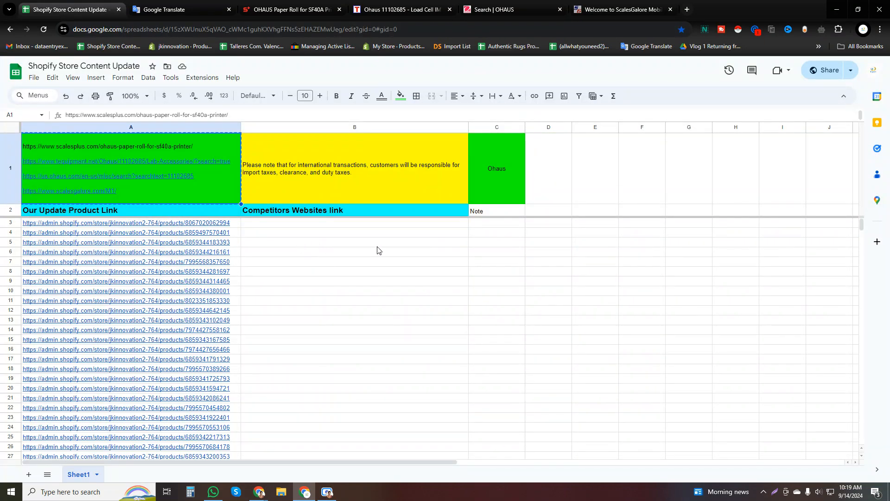
pyautogui.click(499, 263)
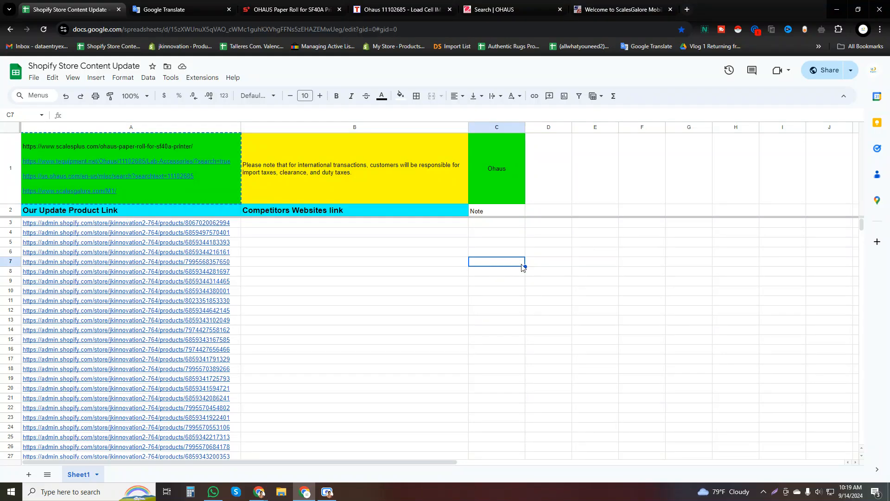
pyautogui.click(390, 268)
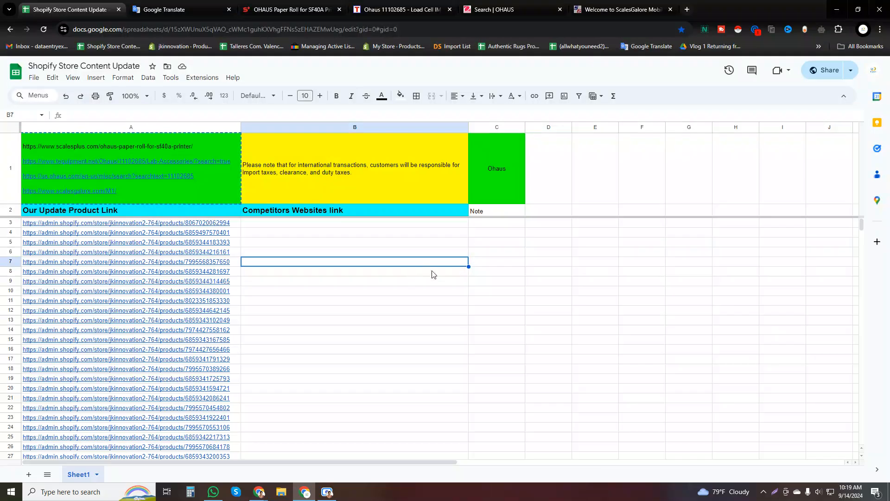
pyautogui.click(211, 263)
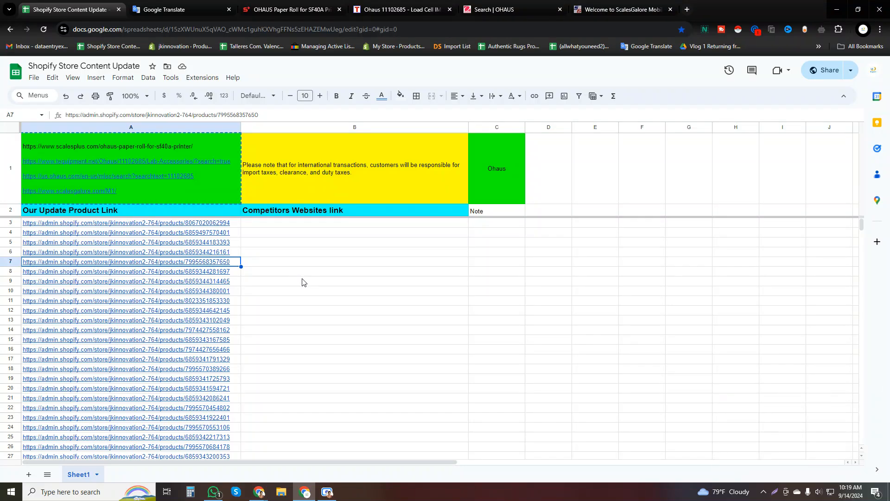
pyautogui.click(626, 5)
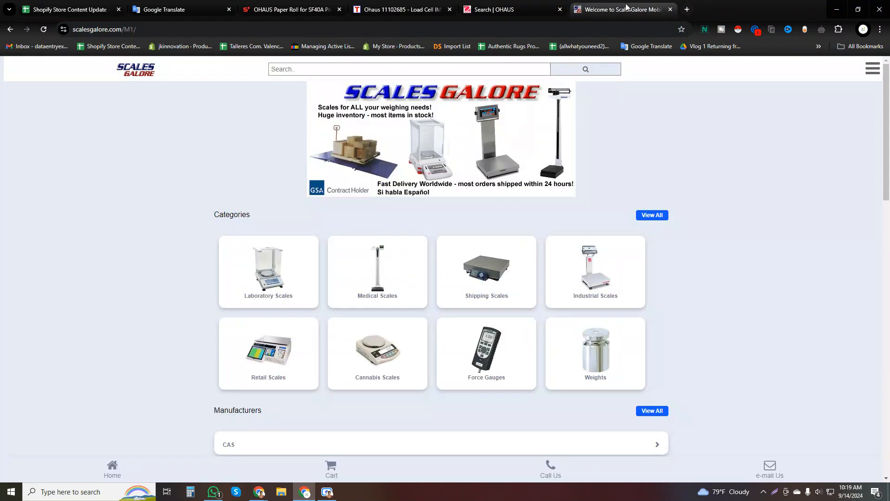
# Open the Shopify product link in cell A3 of the sheet and move the Google Translate tab to the front of the tab row.
pyautogui.click(69, 9)
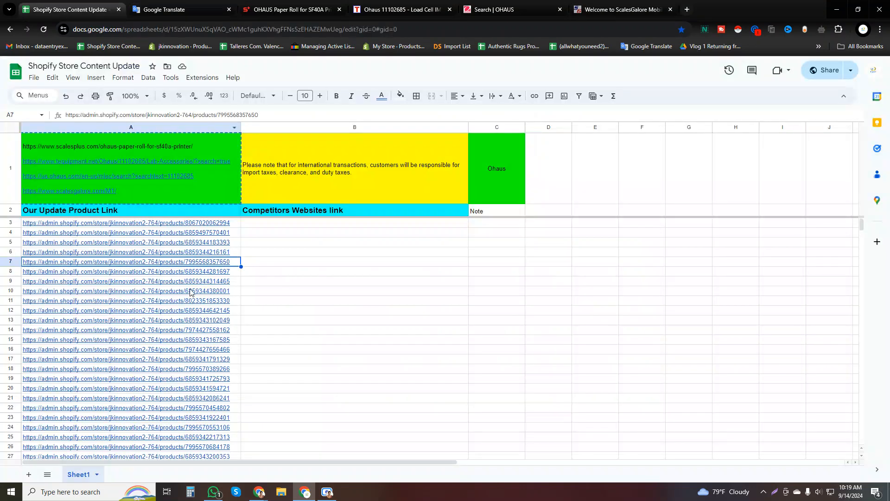
pyautogui.click(217, 222)
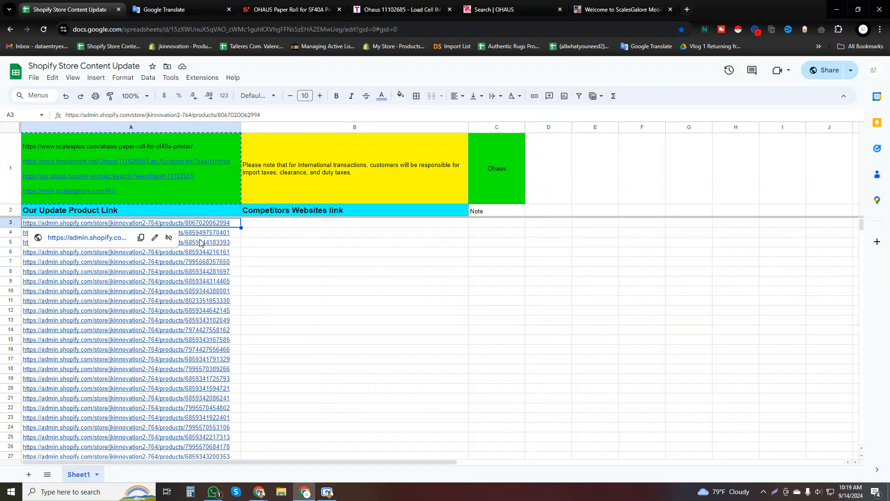
pyautogui.click(113, 238)
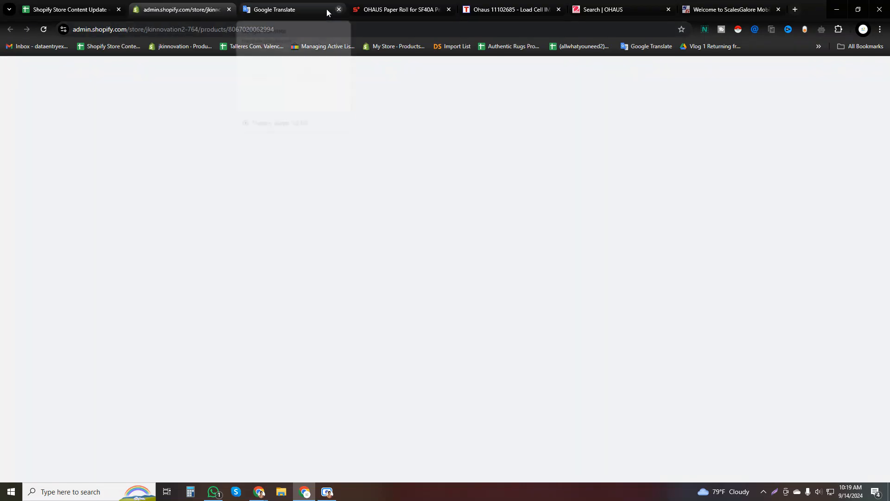
pyautogui.moveTo(326, 9); pyautogui.dragTo(70, 8)
pyautogui.click(305, 5)
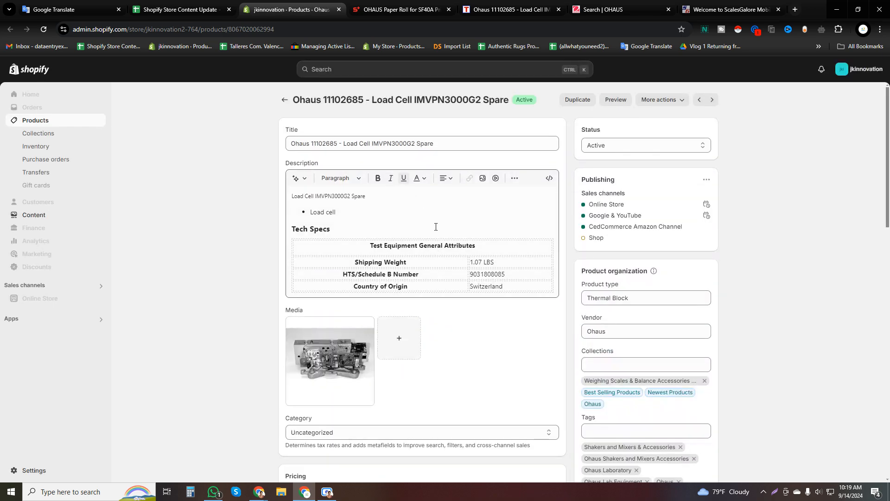
# Copy the full title of the Shopify product, "Ohaus 11102685 - Load Cell IMVPN3000G2 Spare".
pyautogui.click(492, 142)
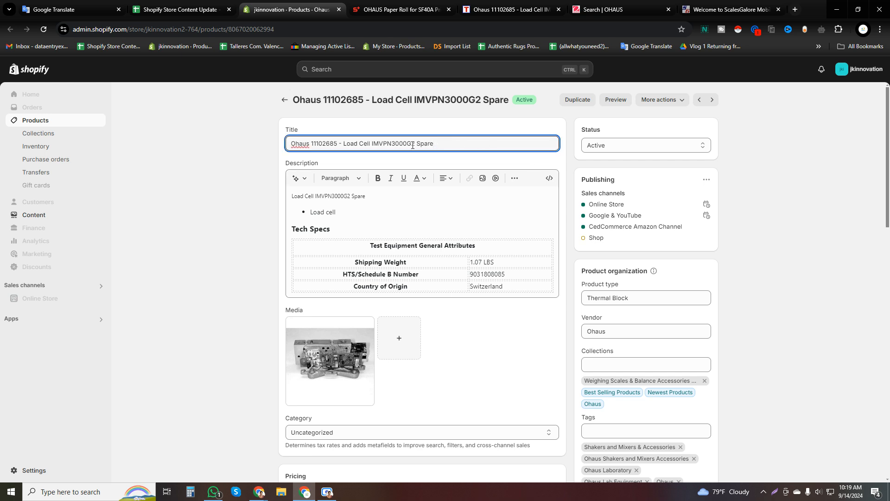
pyautogui.moveTo(434, 144); pyautogui.dragTo(286, 145)
pyautogui.doubleClick(295, 145)
pyautogui.click(245, 169)
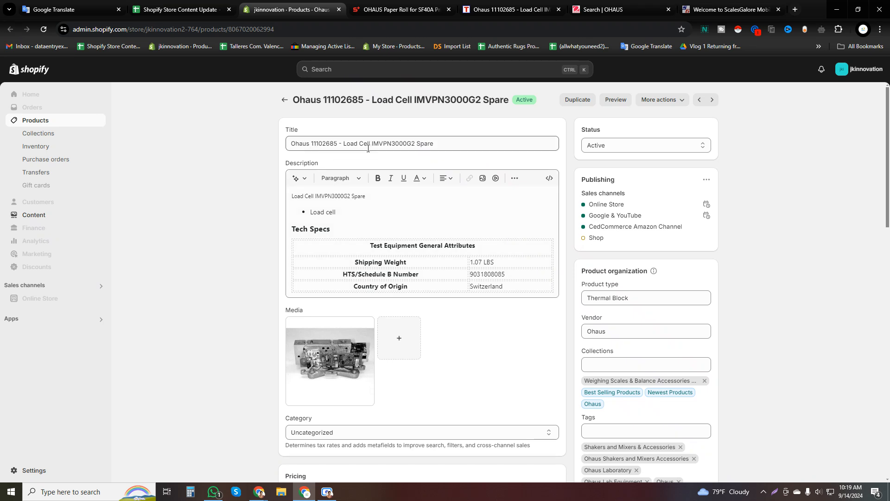
pyautogui.click(415, 143)
pyautogui.moveTo(416, 143); pyautogui.dragTo(406, 143)
pyautogui.tripleClick(345, 144)
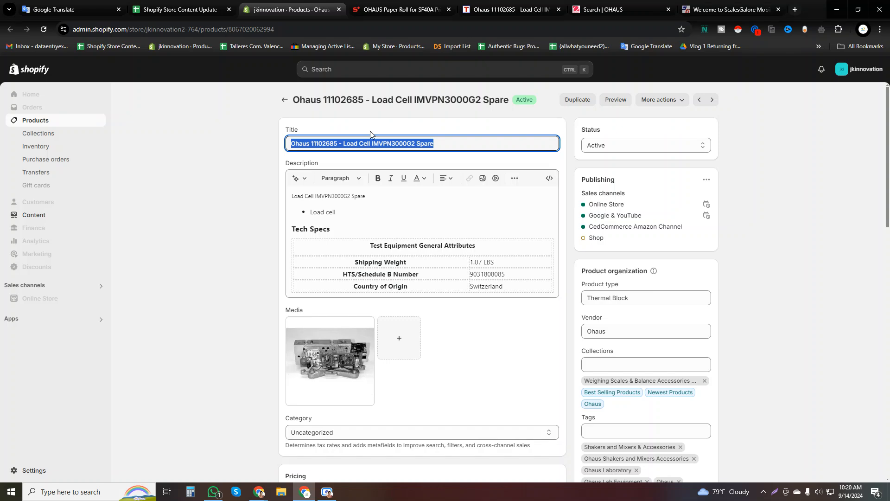
# Search ScalesPlus for "Ohaus 11102685 - Load Cell IMVPN3000G2 Spare" and compare the suggested products with the Shopify item.
pyautogui.click(398, 10)
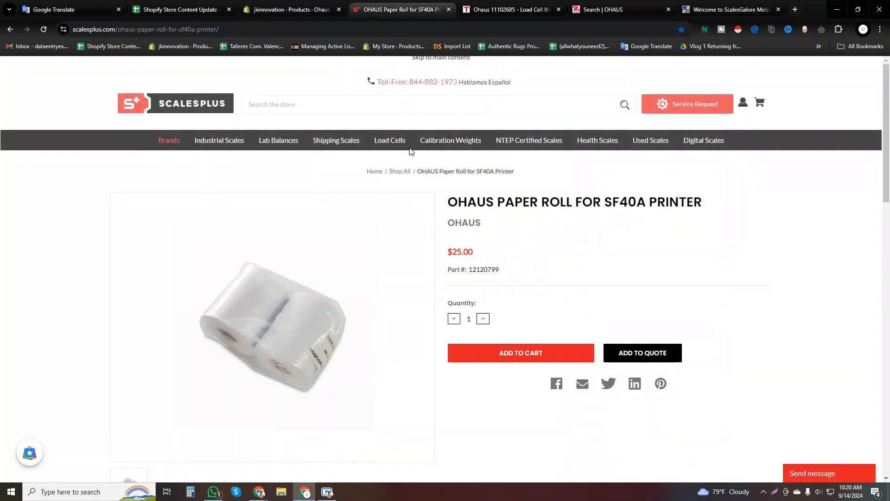
pyautogui.click(450, 106)
pyautogui.hotkey('ctrl', 'v')
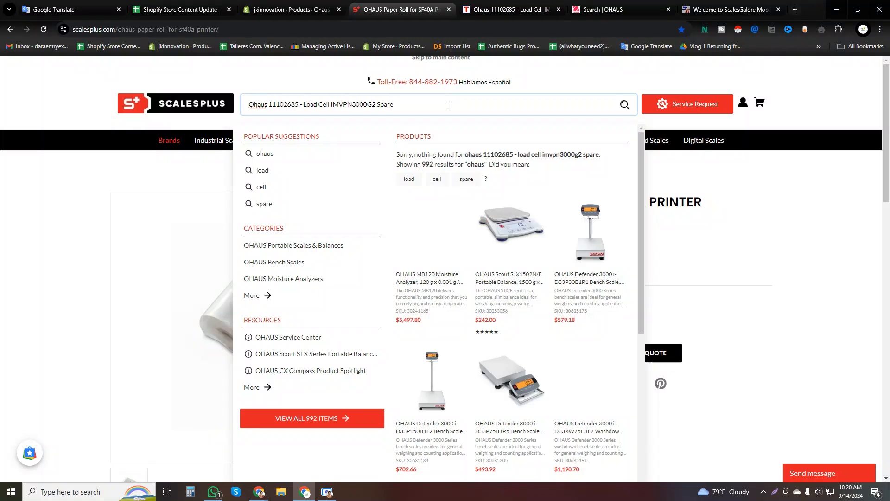
pyautogui.click(278, 4)
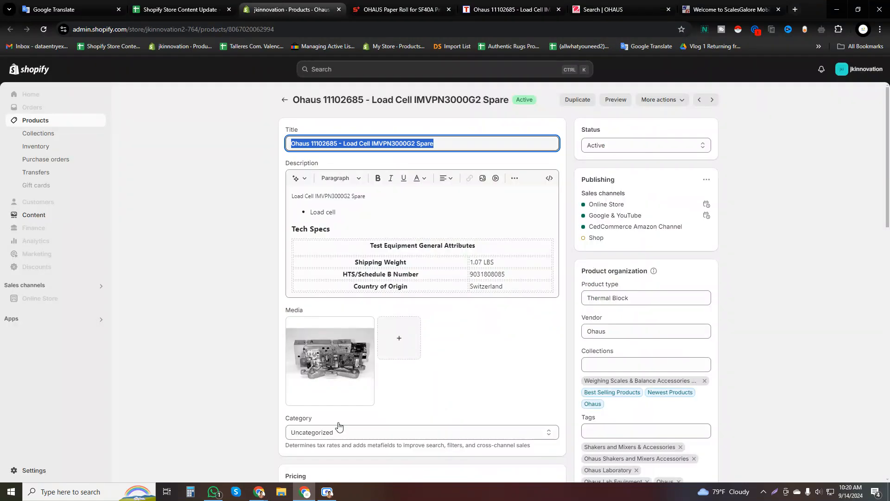
pyautogui.click(397, 9)
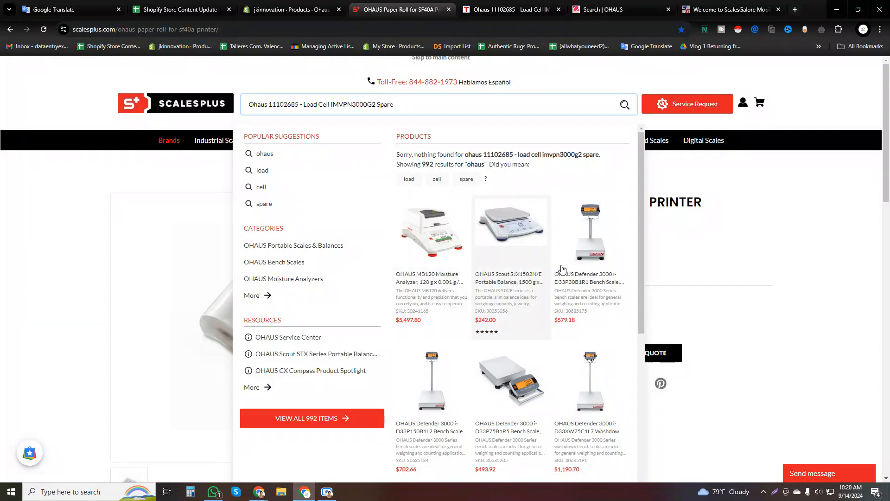
pyautogui.scroll(-5, 511, 348)
pyautogui.scroll(5, 505, 347)
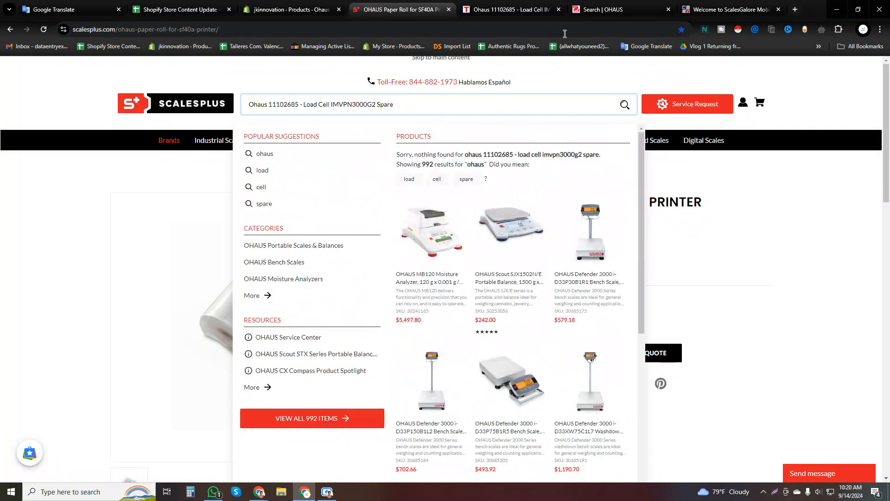
# Search TEquipment for "Ohaus 11102685 - Load Cell IMVPN3000G2 Spare" and move its tab directly after the Shopify product tab.
pyautogui.click(510, 10)
pyautogui.click(398, 9)
pyautogui.click(510, 9)
pyautogui.click(434, 81)
pyautogui.hotkey('ctrl', 'v')
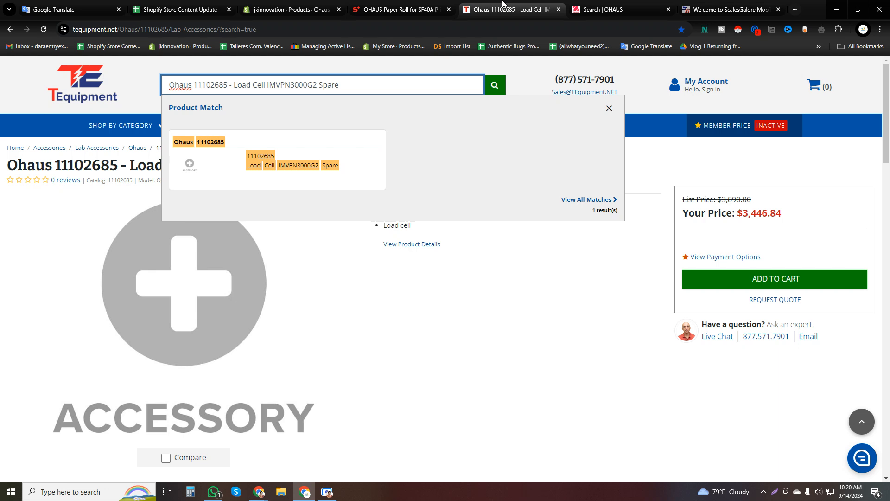
pyautogui.moveTo(504, 4); pyautogui.dragTo(378, 14)
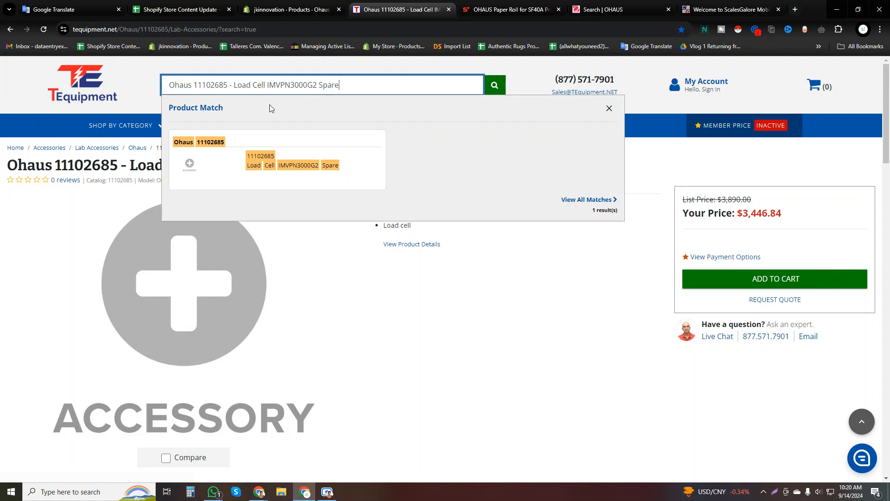
# Open the matching Ohaus 11102685 product on TEquipment and compare its title with the Shopify product title.
pyautogui.click(332, 165)
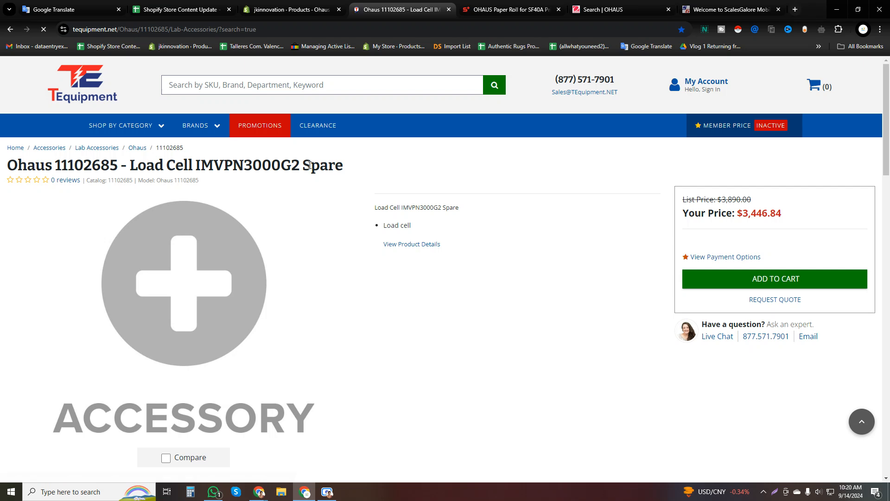
pyautogui.tripleClick(338, 168)
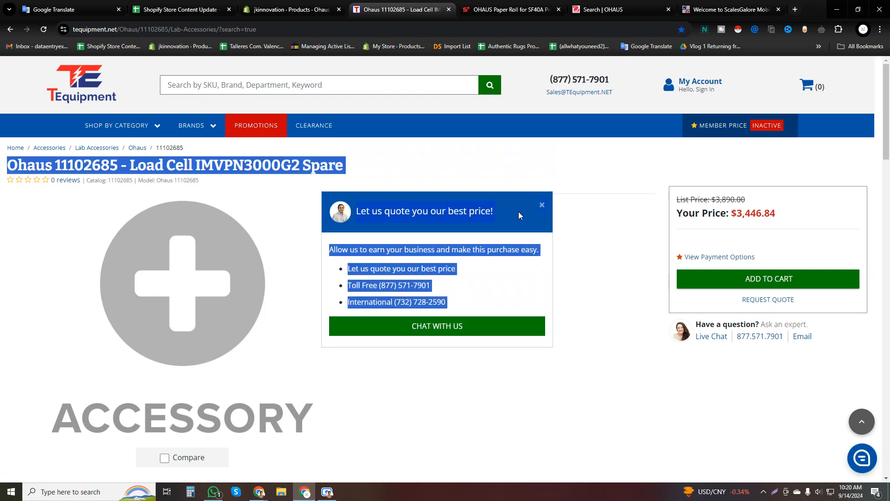
pyautogui.click(541, 202)
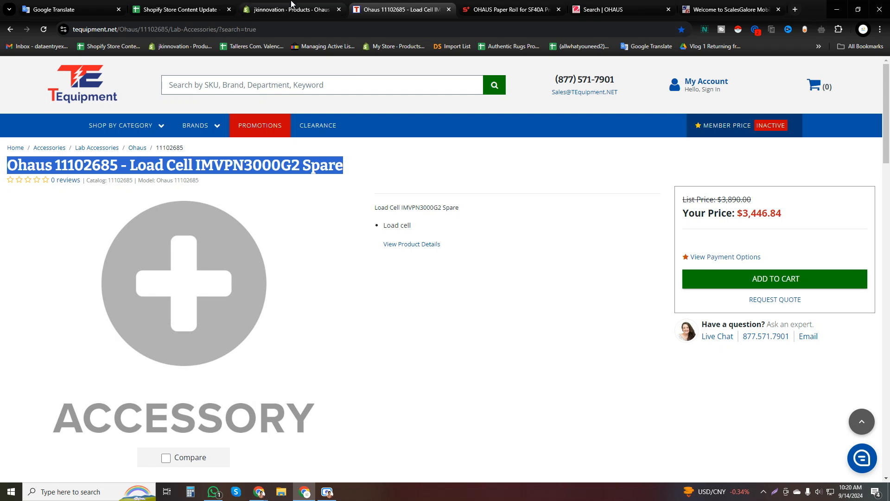
pyautogui.click(301, 5)
pyautogui.tripleClick(320, 145)
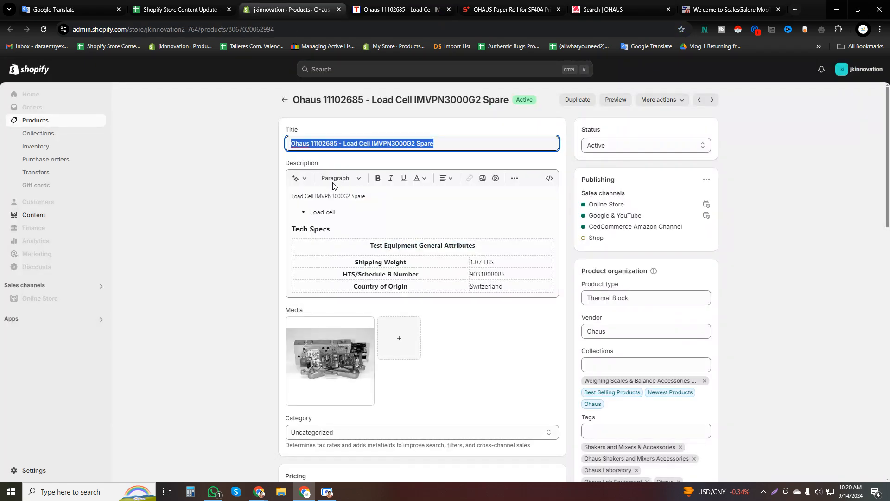
# Insert the import tax, clearance and duty note from cell B1 above "Tech Specs" in the Shopify description, with blank lines around it, and save.
pyautogui.click(316, 228)
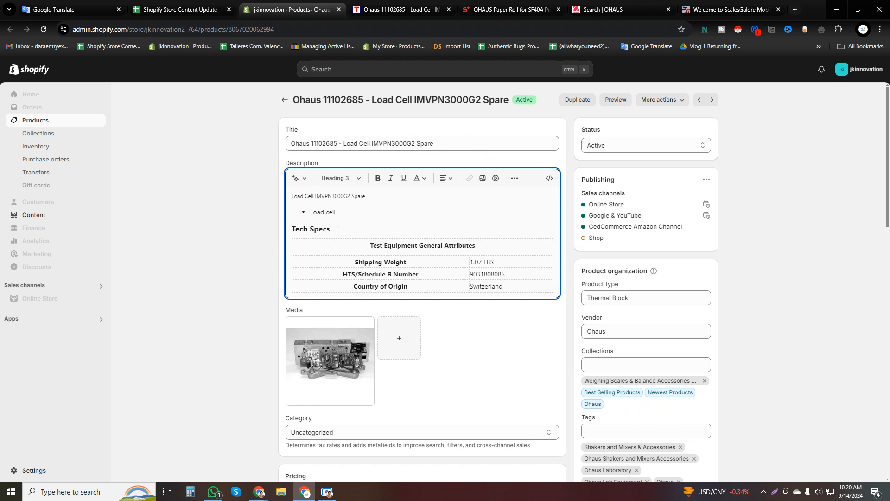
pyautogui.press('Home')
pyautogui.press('Return')
pyautogui.press('Return')
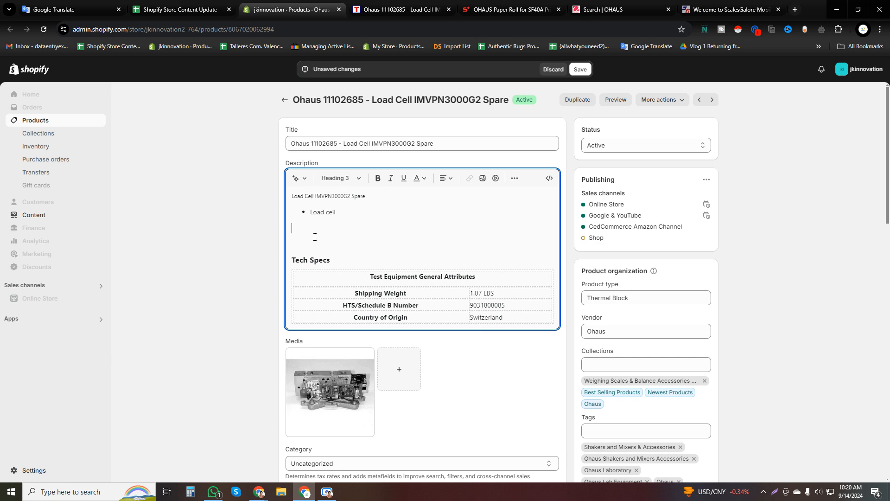
pyautogui.click(181, 10)
pyautogui.click(310, 182)
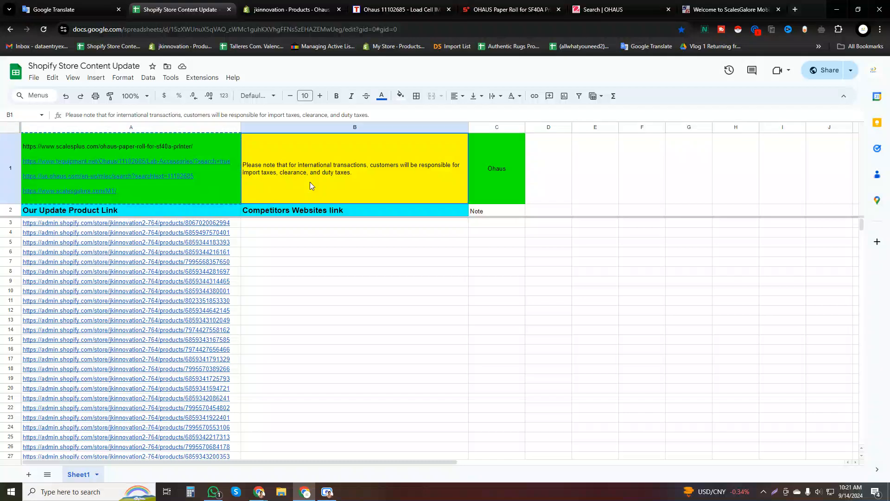
pyautogui.click(288, 10)
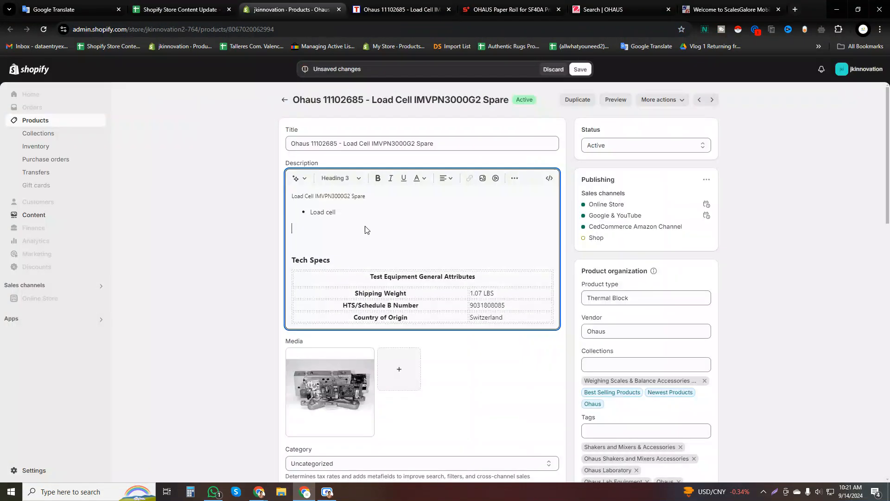
pyautogui.write('Please note that for international transactions, customers will be responsible for import taxes, clearance, and duty taxes.')
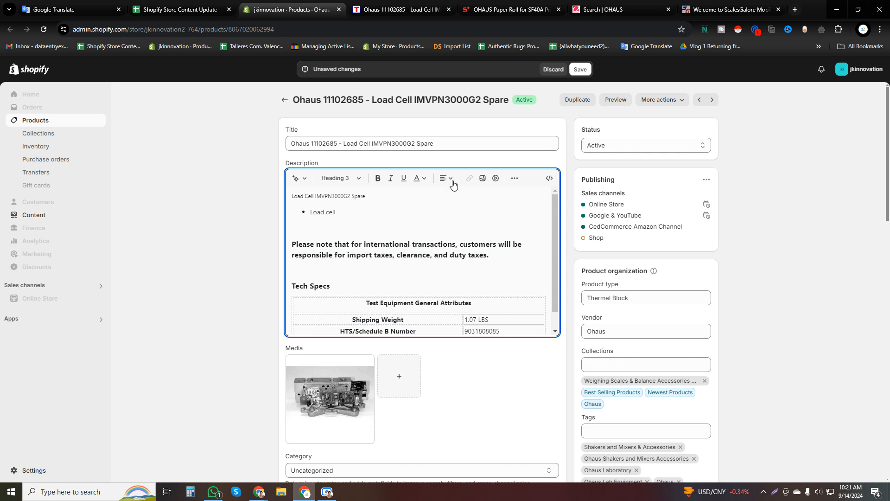
pyautogui.click(580, 70)
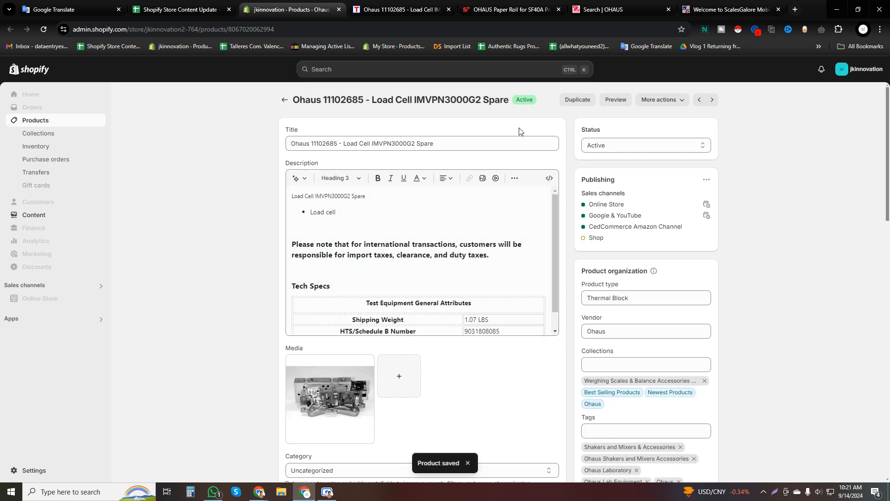
# Copy the URL of the TEquipment Ohaus 11102685 page into cell B3 of the tracking sheet.
pyautogui.click(420, 10)
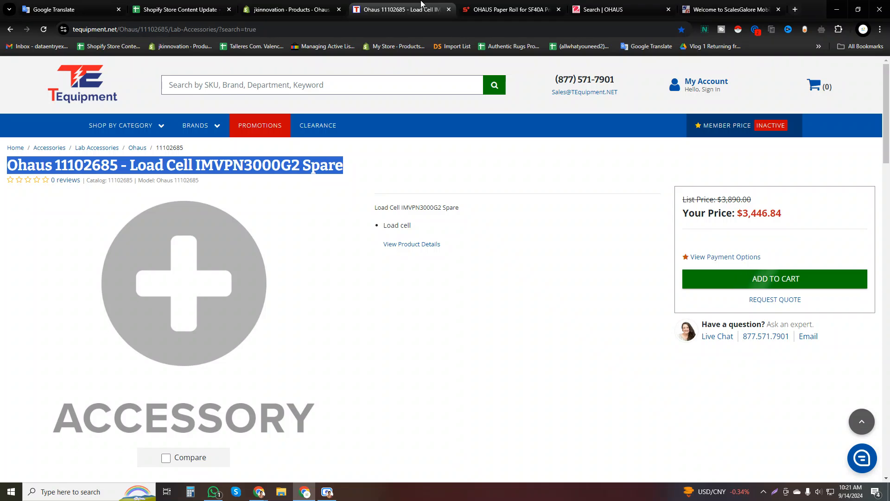
pyautogui.click(400, 31)
pyautogui.hotkey('ctrl', 'c')
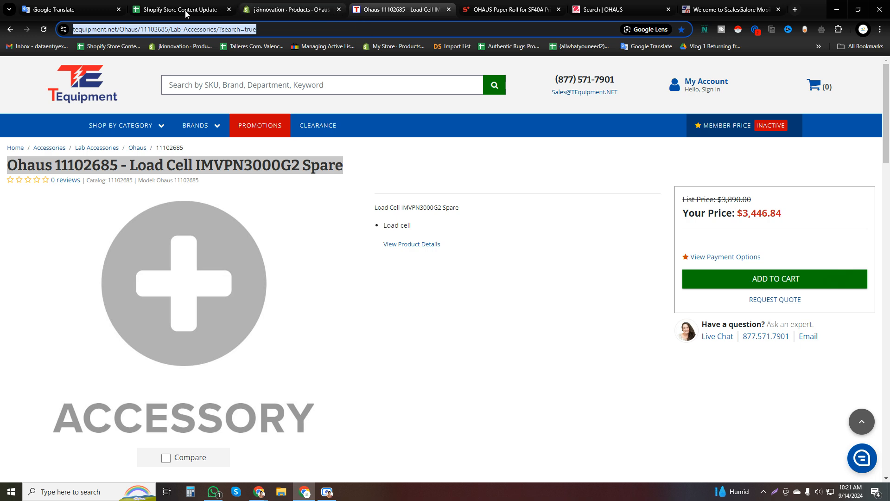
pyautogui.click(166, 5)
pyautogui.click(298, 226)
pyautogui.hotkey('ctrl', 'v')
pyautogui.click(341, 257)
# Open the Shopify product link in cell A4 of the tracking sheet.
pyautogui.click(336, 234)
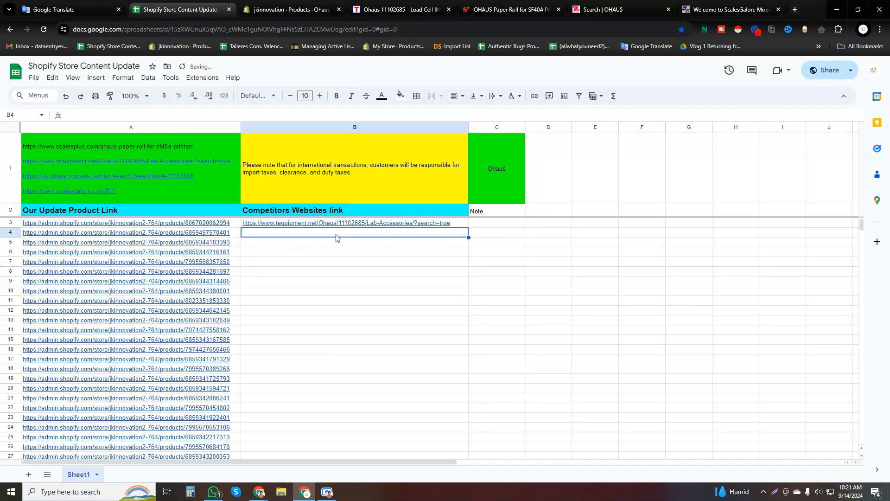
pyautogui.press('Left')
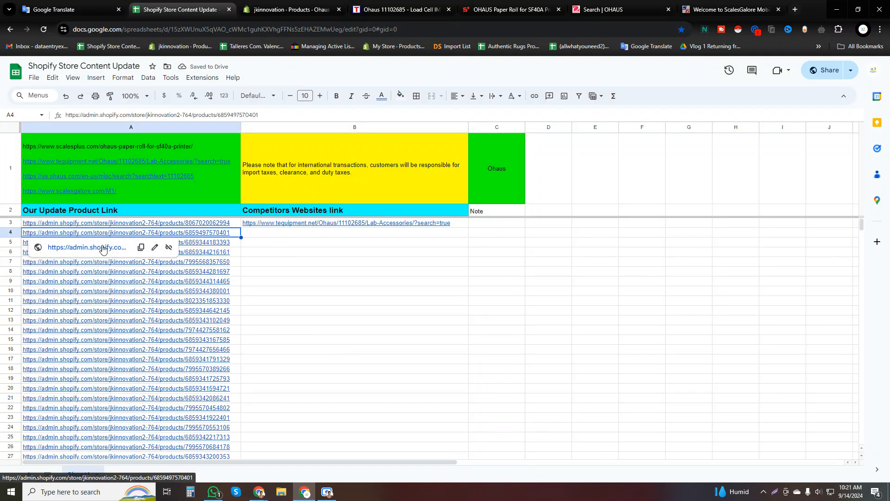
pyautogui.click(88, 247)
# Check that the title of the load cell product starts with the brand name given in cell C1 of the sheet.
pyautogui.click(352, 10)
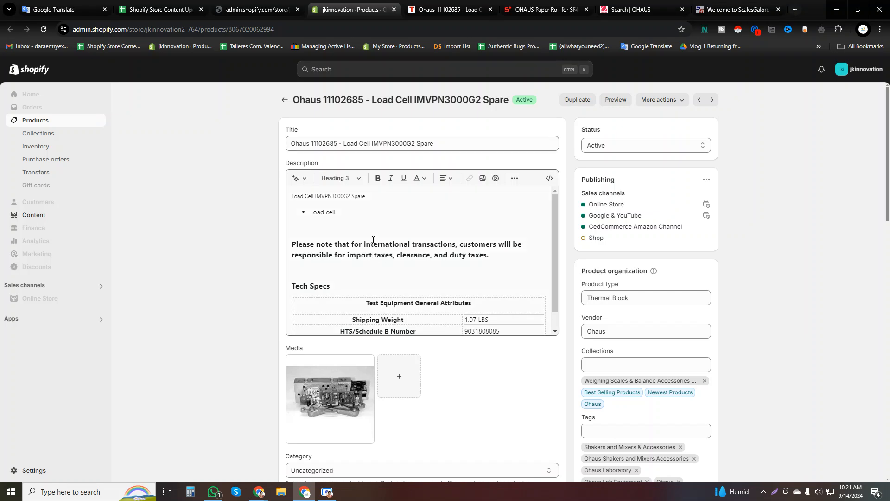
pyautogui.tripleClick(306, 143)
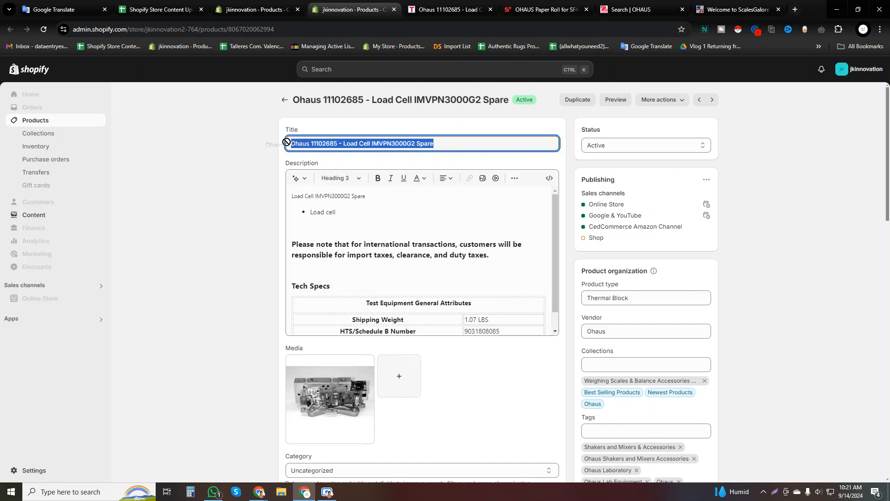
pyautogui.tripleClick(303, 144)
pyautogui.click(185, 12)
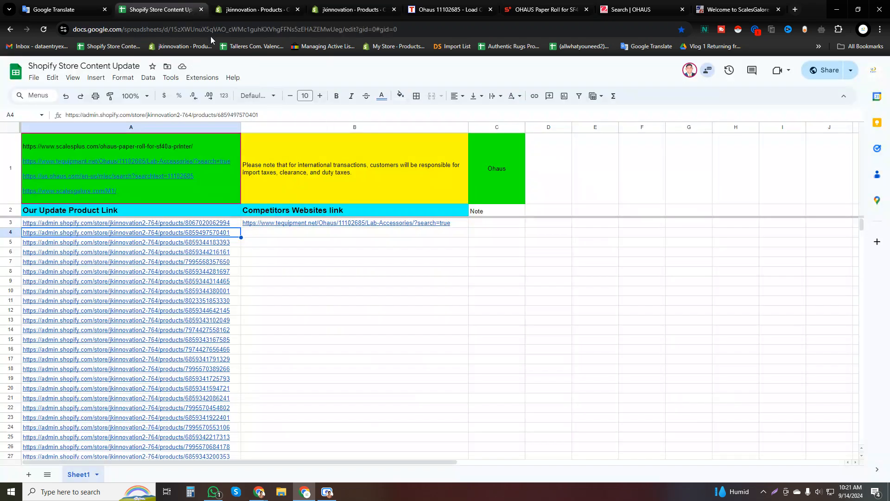
pyautogui.click(517, 187)
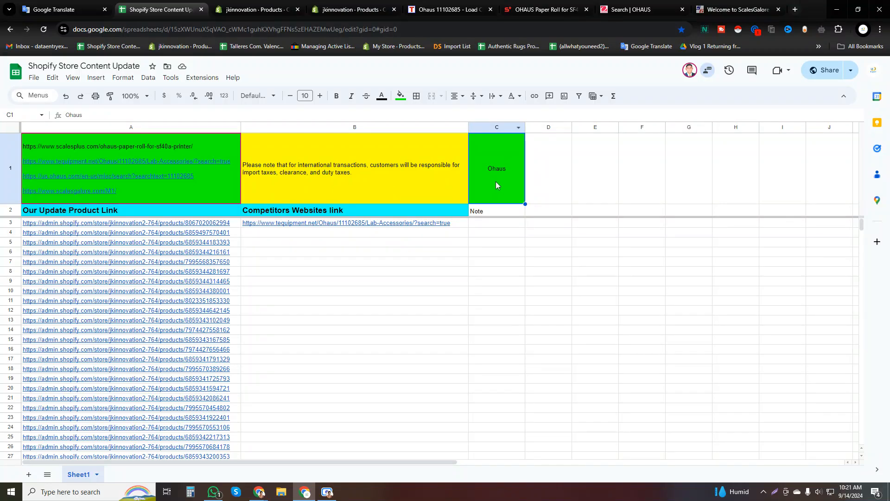
pyautogui.click(320, 10)
pyautogui.click(305, 145)
pyautogui.doubleClick(305, 145)
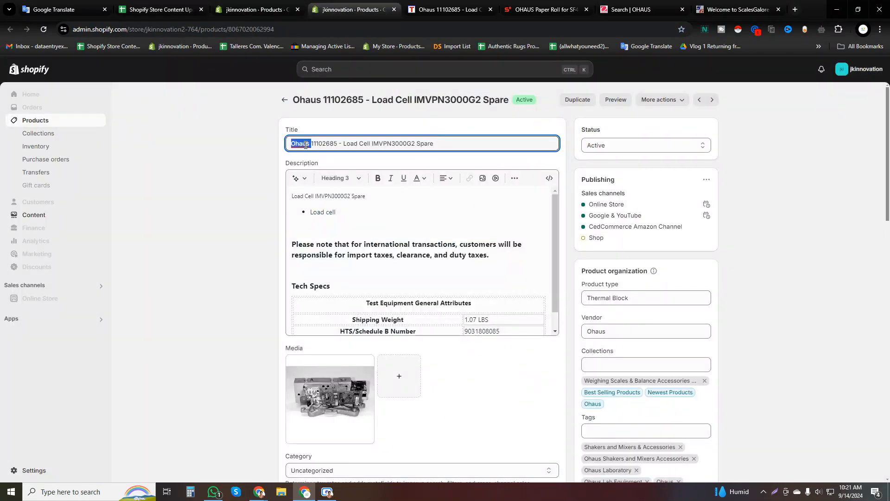
# Close the finished load cell product and copy the full title of the Shopify product "Ohaus 11113857 Temp. Calibration Kit, MB Series".
pyautogui.click(394, 9)
pyautogui.click(257, 4)
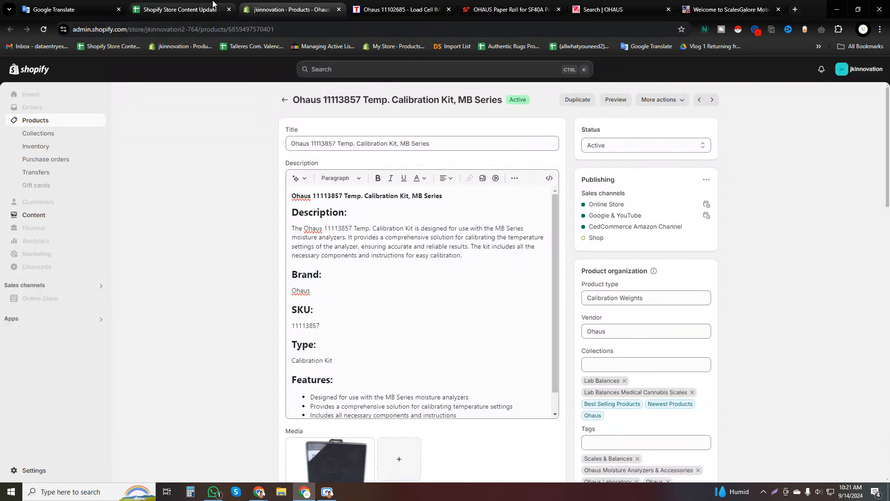
pyautogui.tripleClick(357, 143)
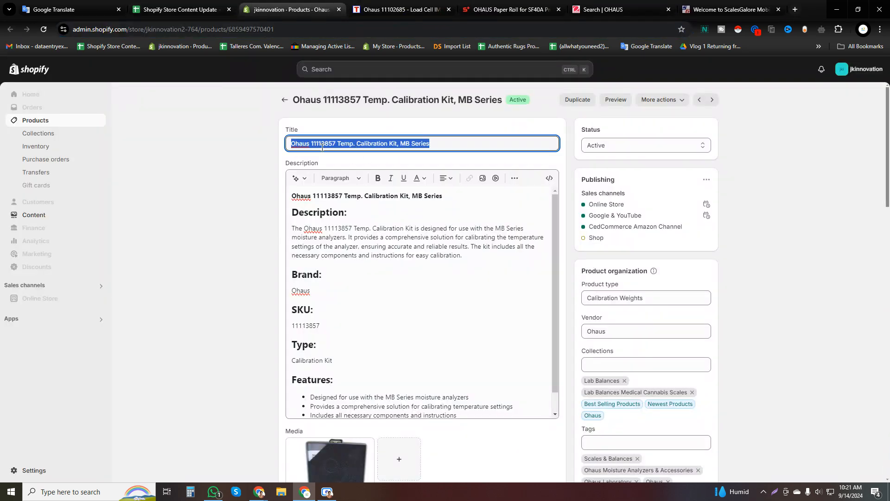
pyautogui.click(295, 145)
pyautogui.tripleClick(332, 141)
pyautogui.hotkey('ctrl', 'c')
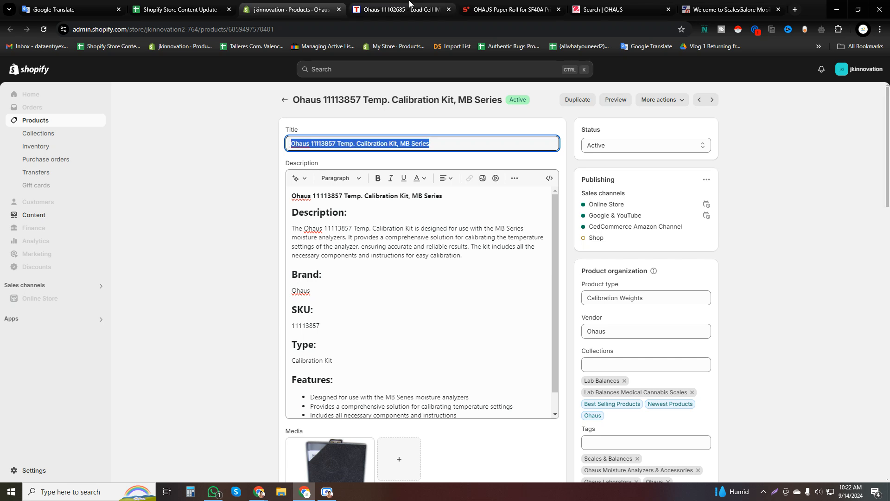
# Search TEquipment for "Ohaus 11113857 Temp Calibration Kit, MB Series" and open the matching product.
pyautogui.click(409, 3)
pyautogui.click(410, 85)
pyautogui.hotkey('ctrl', 'v')
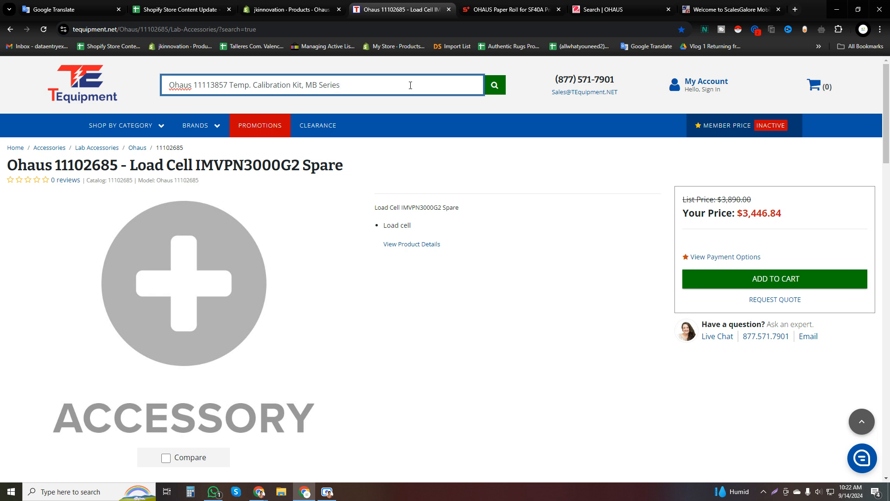
pyautogui.click(252, 87)
pyautogui.press('BackSpace')
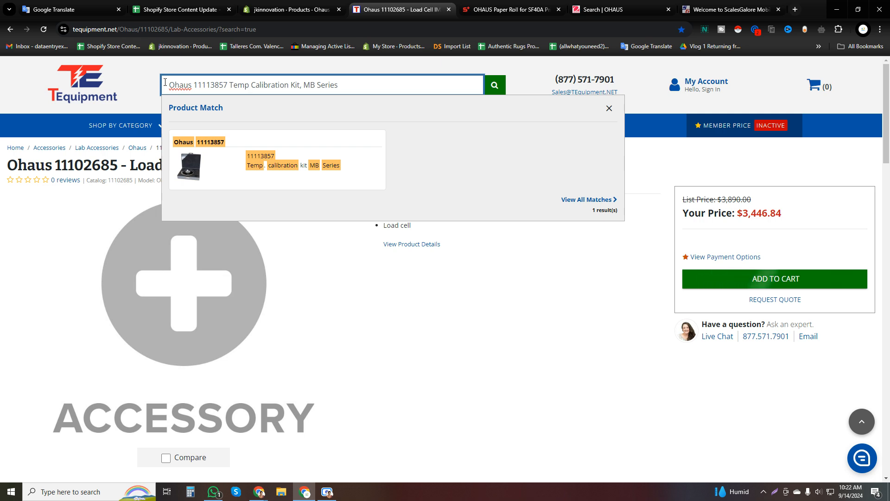
pyautogui.click(276, 176)
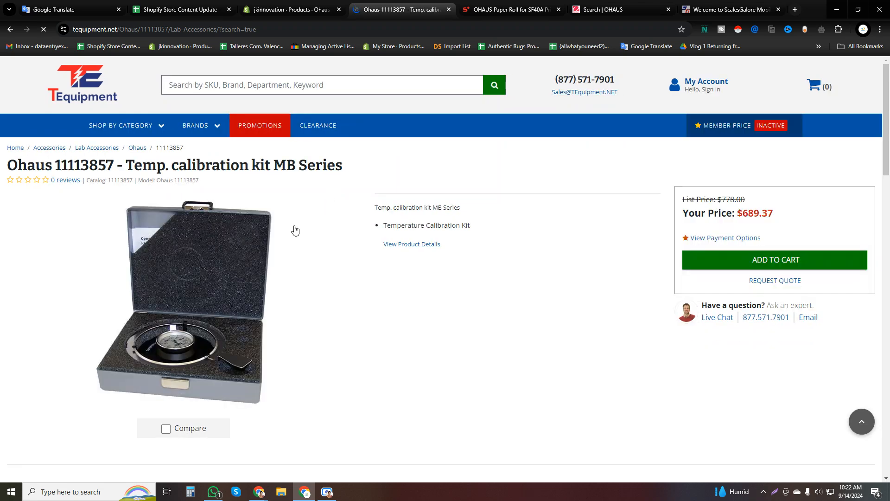
# Compare the image and title of the Shopify calibration kit with those of the TEquipment product.
pyautogui.click(304, 4)
pyautogui.scroll(-4, 364, 345)
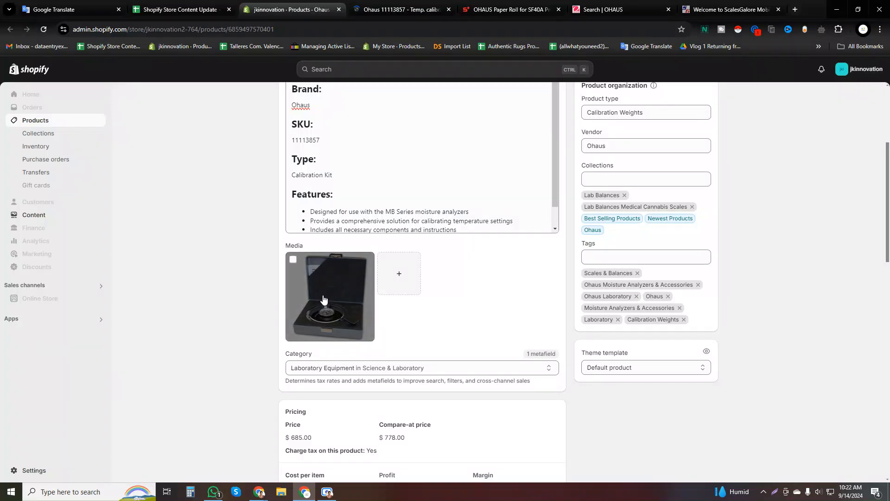
pyautogui.click(399, 9)
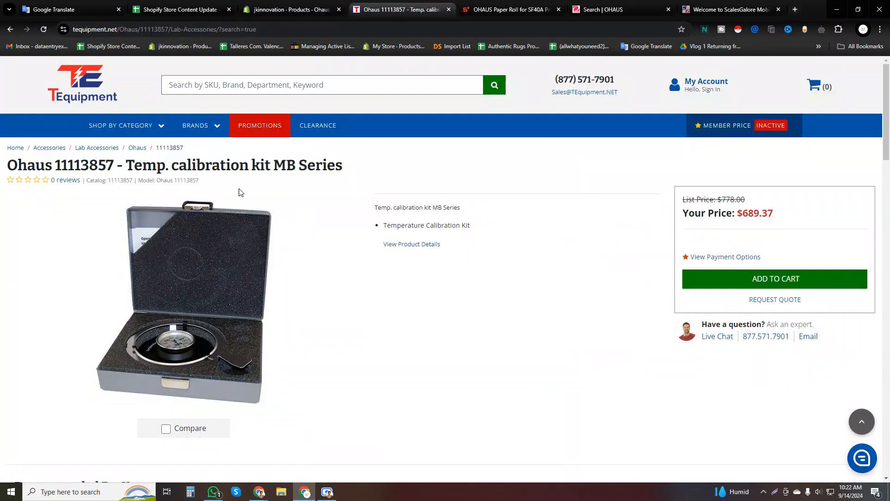
pyautogui.click(284, 4)
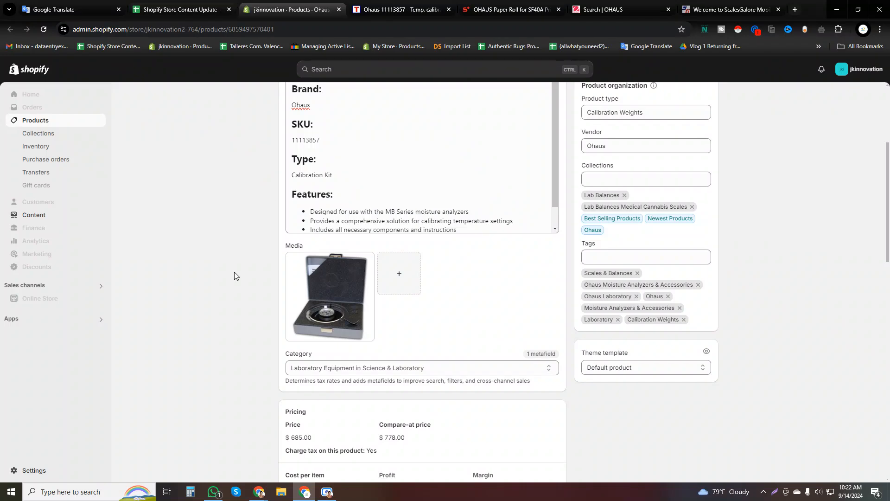
pyautogui.scroll(4, 226, 255)
pyautogui.click(383, 9)
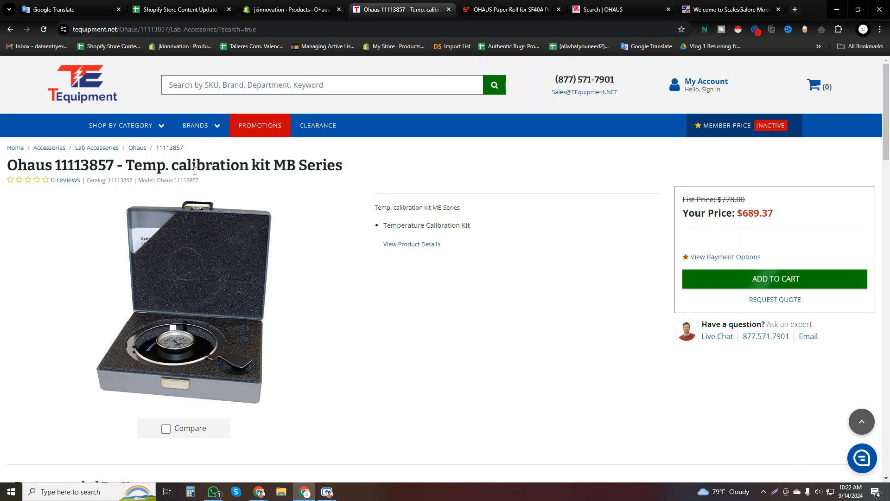
pyautogui.tripleClick(127, 167)
pyautogui.hotkey('ctrl', 'c')
pyautogui.hotkey('ctrl', 'shift', 'Tab')
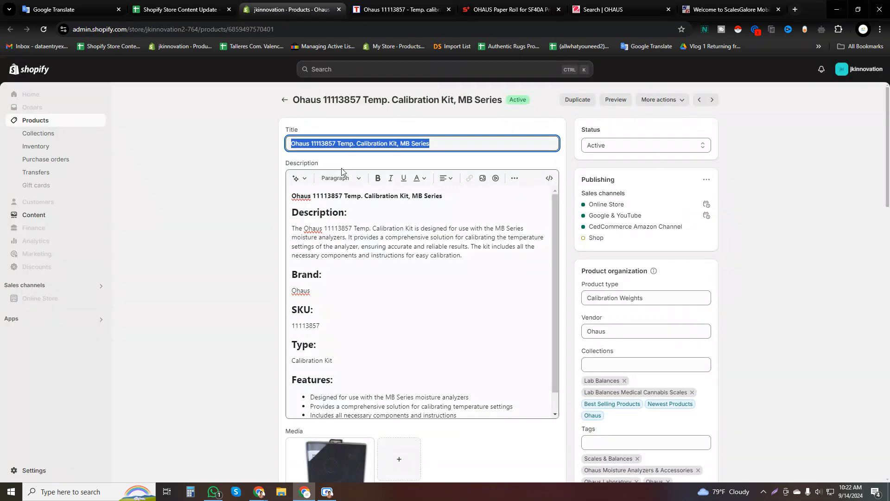
pyautogui.hotkey('ctrl', 'v')
pyautogui.hotkey('ctrl', 'z')
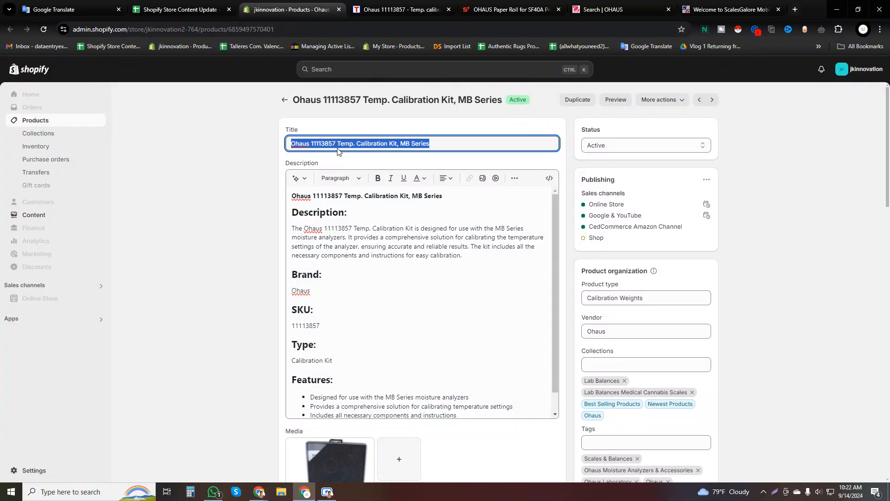
# Replace the Shopify product title with the TEquipment title "Ohaus 11113857 - Temp. calibration kit MB Series" and check its leading brand name.
pyautogui.click(384, 5)
pyautogui.click(259, 172)
pyautogui.moveTo(344, 168); pyautogui.dragTo(7, 167)
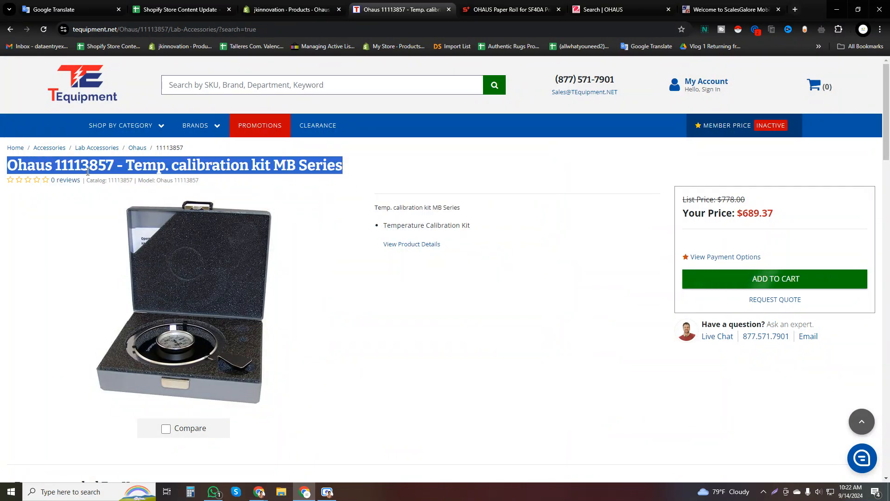
pyautogui.rightClick(90, 171)
pyautogui.click(113, 180)
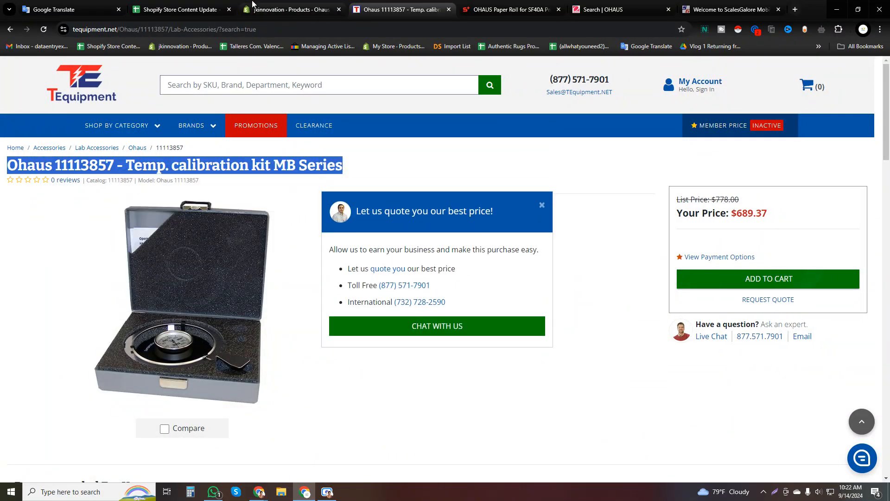
pyautogui.click(271, 9)
pyautogui.hotkey('ctrl', 'v')
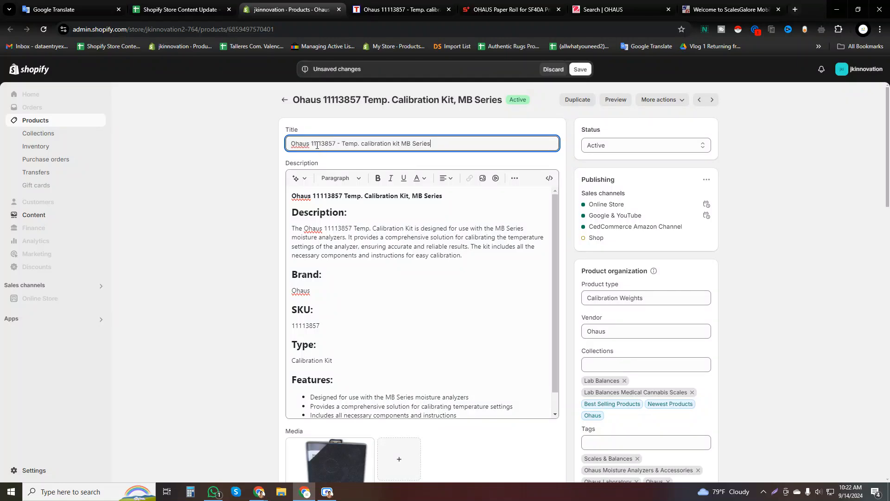
pyautogui.moveTo(307, 143); pyautogui.dragTo(291, 145)
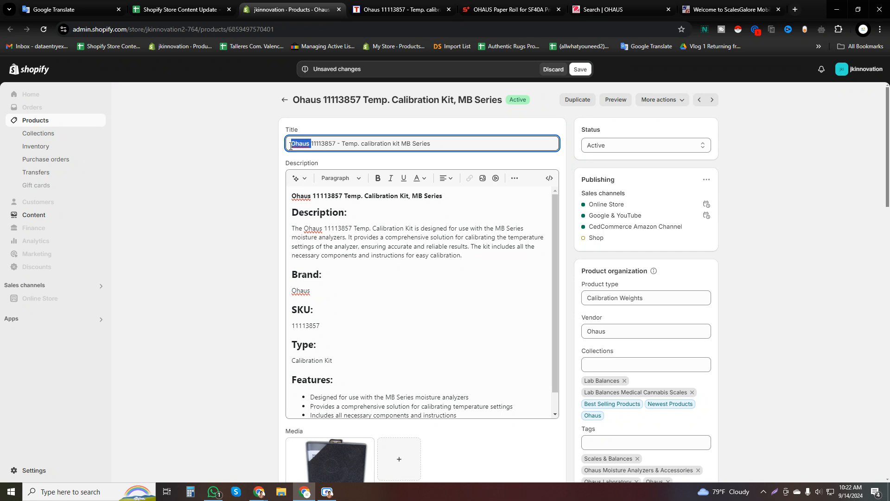
# Insert an empty paragraph between the bold product name and the "Description:" heading in the calibration kit's description.
pyautogui.click(360, 235)
pyautogui.scroll(-3, 345, 257)
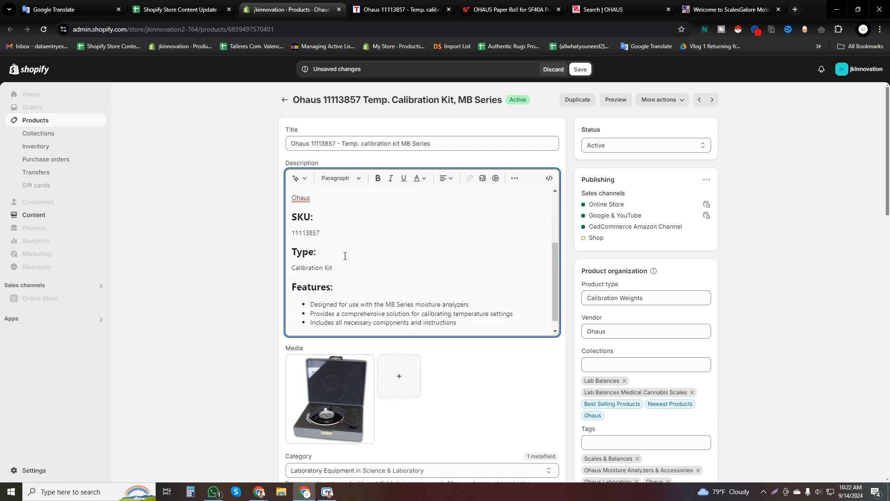
pyautogui.scroll(3, 347, 262)
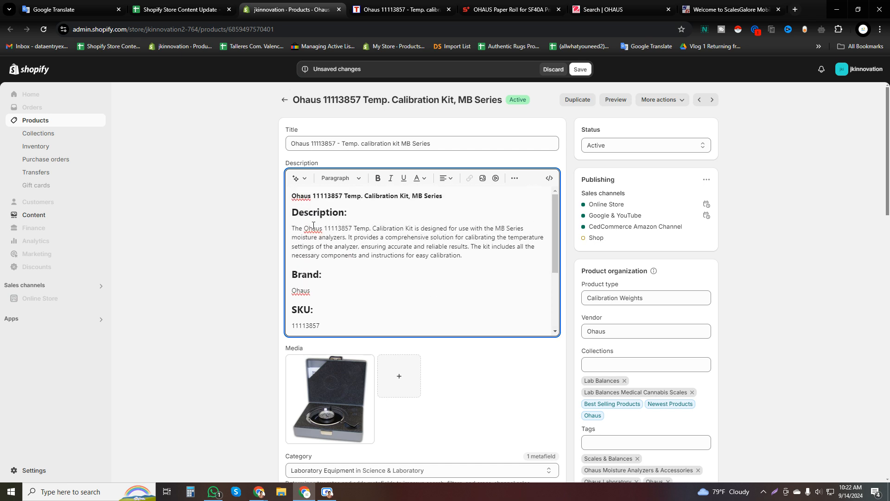
pyautogui.click(294, 213)
pyautogui.press('Return')
pyautogui.press('Return')
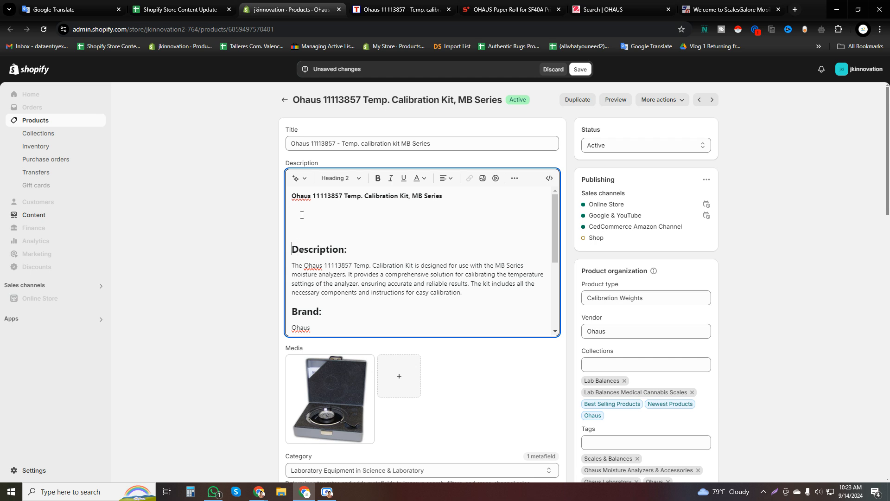
pyautogui.press('BackSpace')
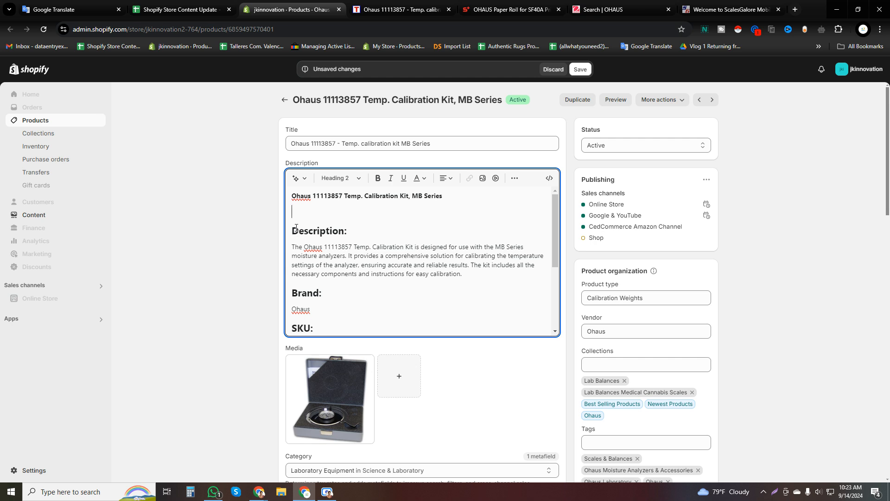
pyautogui.press('Return')
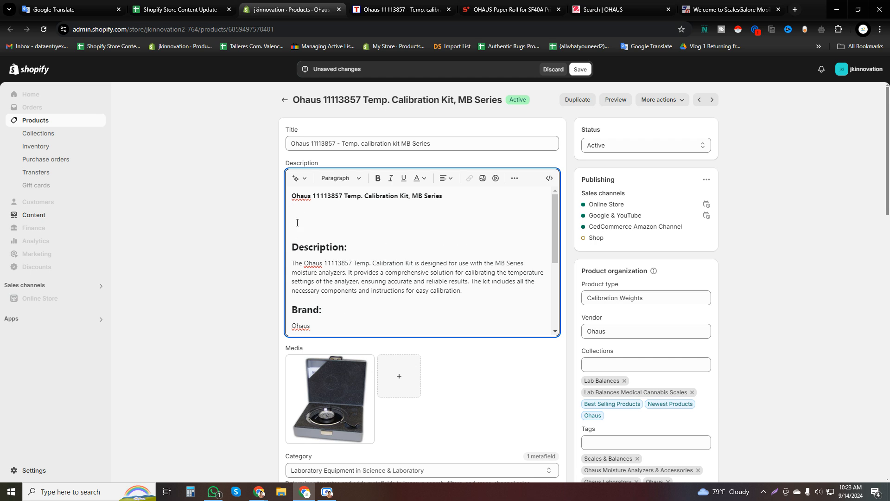
pyautogui.press('BackSpace')
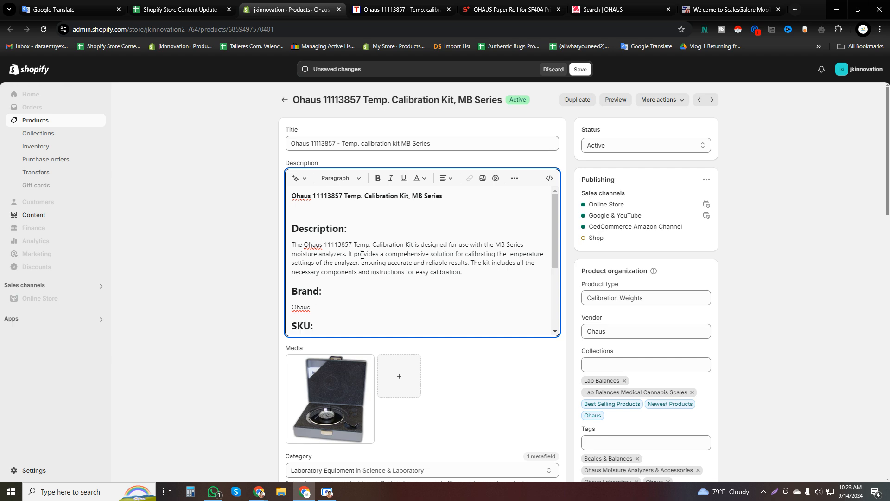
# Copy the import-tax note from cell B1 of the tracking sheet into the empty description paragraph and make it bold.
pyautogui.click(176, 9)
pyautogui.click(435, 191)
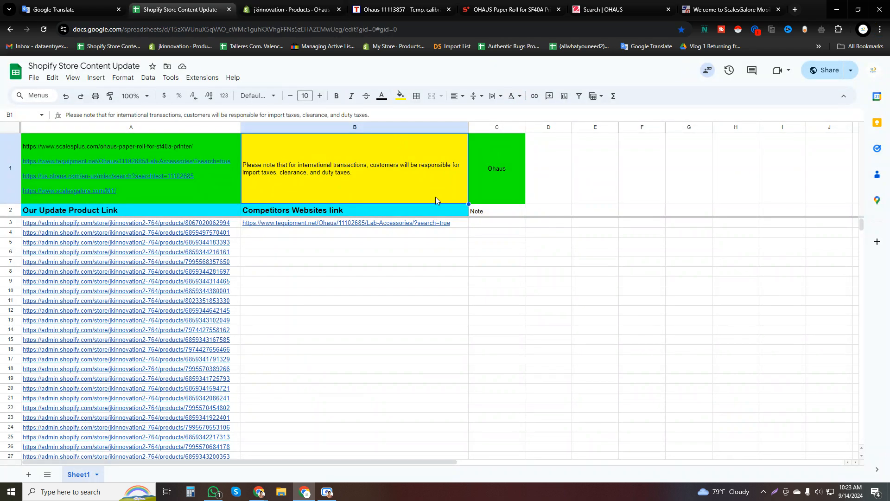
pyautogui.click(316, 8)
pyautogui.hotkey('ctrl', 'v')
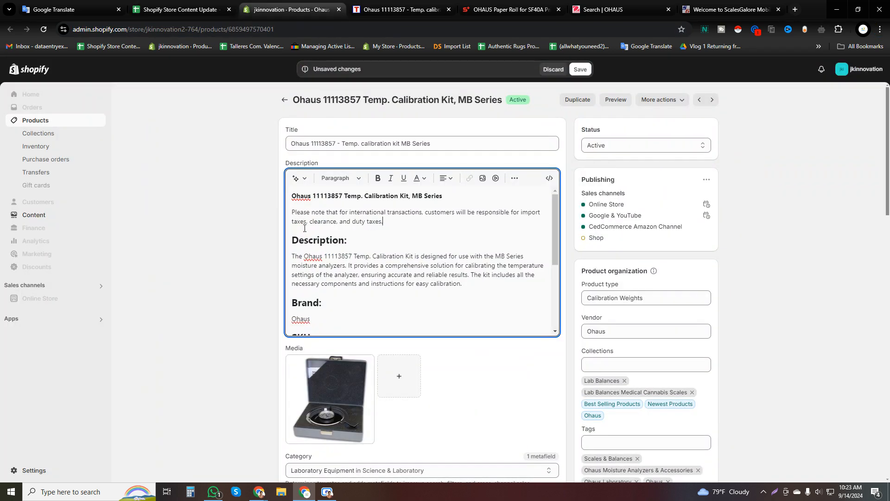
pyautogui.tripleClick(322, 214)
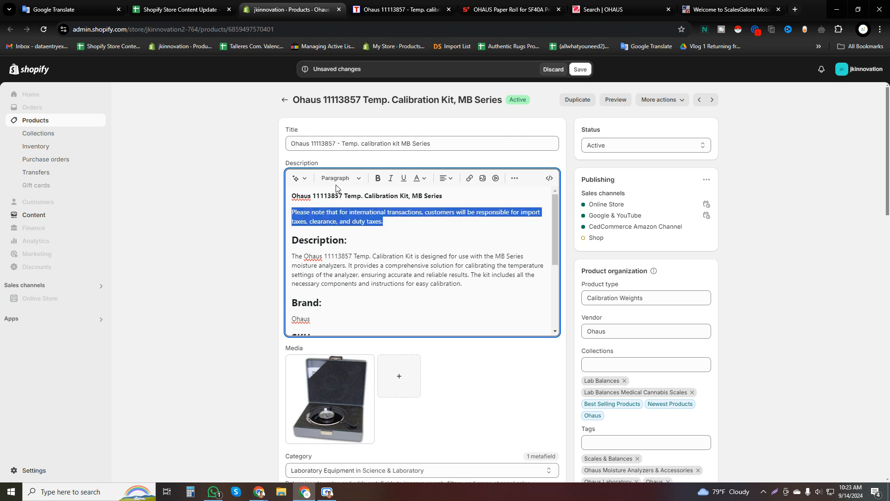
pyautogui.click(378, 178)
pyautogui.click(333, 234)
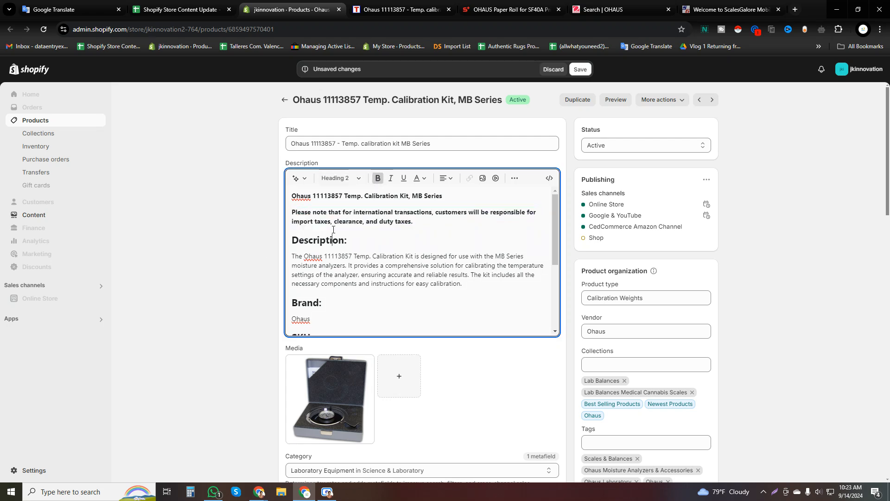
# Add a blank line above and below the bold import-tax note, review the description and save the product.
pyautogui.click(293, 212)
pyautogui.press('Return')
pyautogui.click(294, 257)
pyautogui.press('Return')
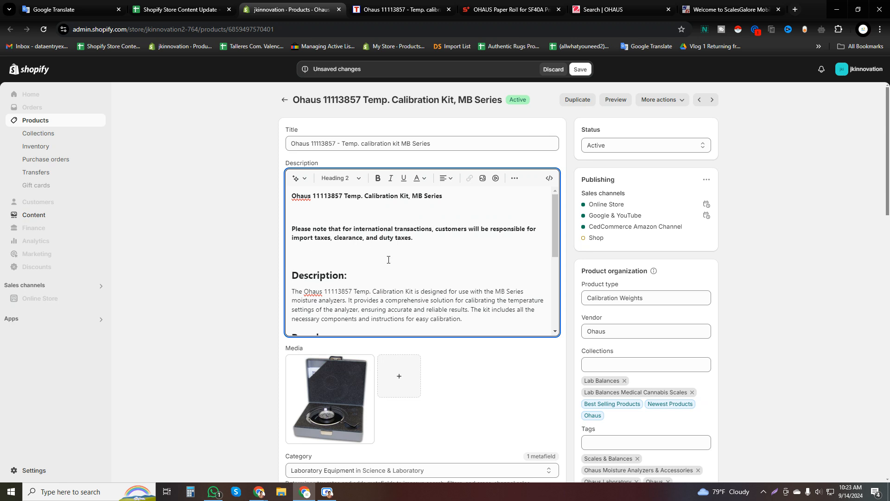
pyautogui.scroll(-5, 389, 260)
pyautogui.scroll(1, 364, 250)
pyautogui.scroll(-1, 365, 249)
pyautogui.scroll(2, 365, 249)
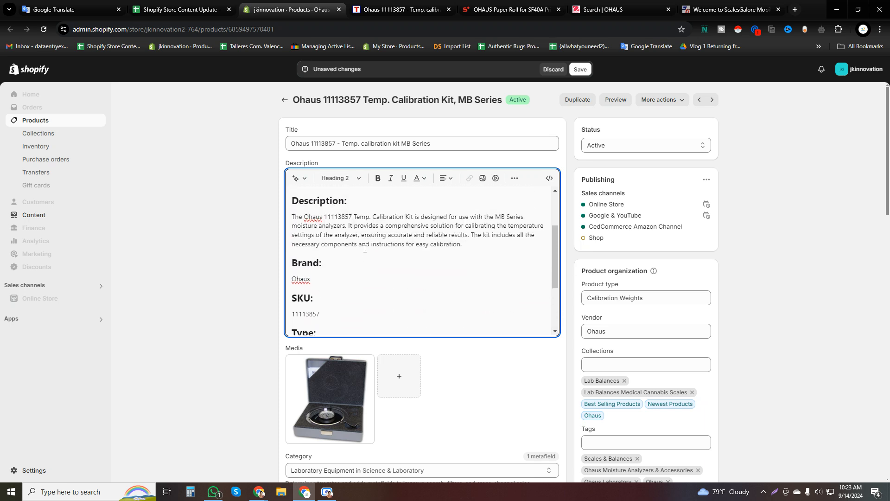
pyautogui.scroll(2, 365, 248)
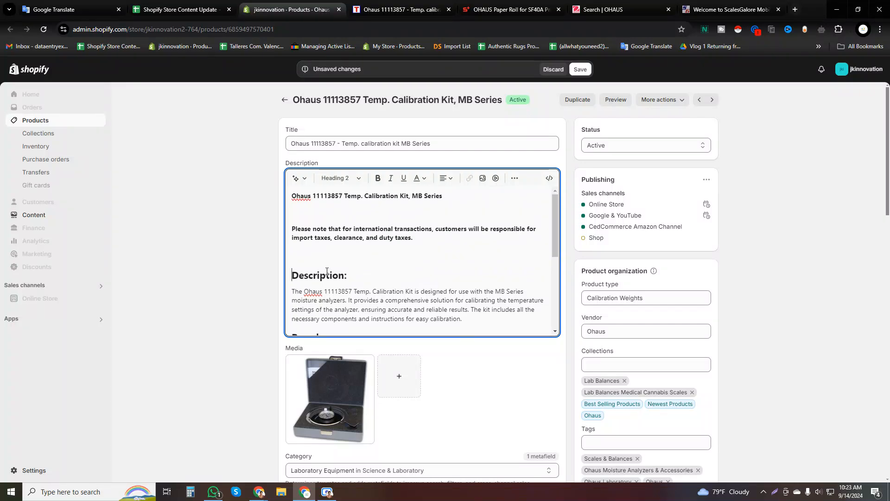
pyautogui.click(582, 71)
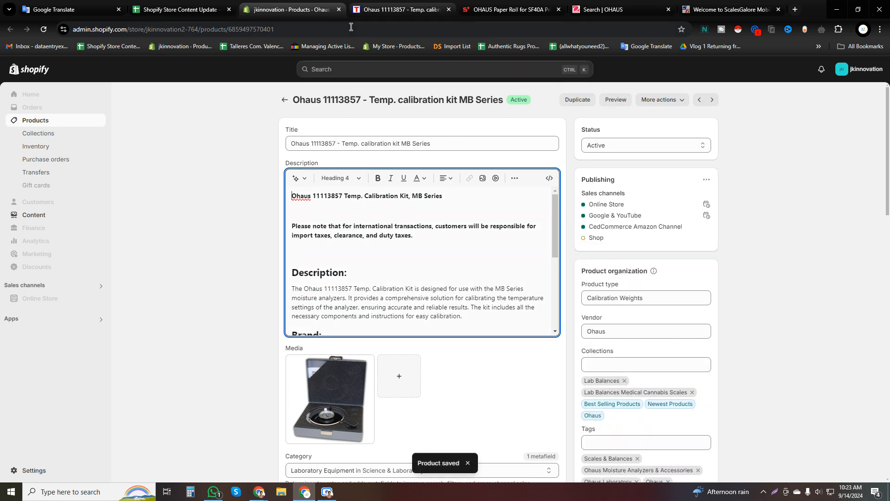
# Copy the TEquipment page URL of the Ohaus 11113857 kit into cell B4 of the tracking sheet.
pyautogui.click(209, 5)
pyautogui.click(366, 8)
pyautogui.click(381, 29)
pyautogui.click(220, 5)
pyautogui.click(329, 232)
pyautogui.hotkey('ctrl', 'v')
# Open the product link in row 5, close the finished calibration kit page and copy the new product's full title.
pyautogui.click(228, 246)
pyautogui.click(69, 255)
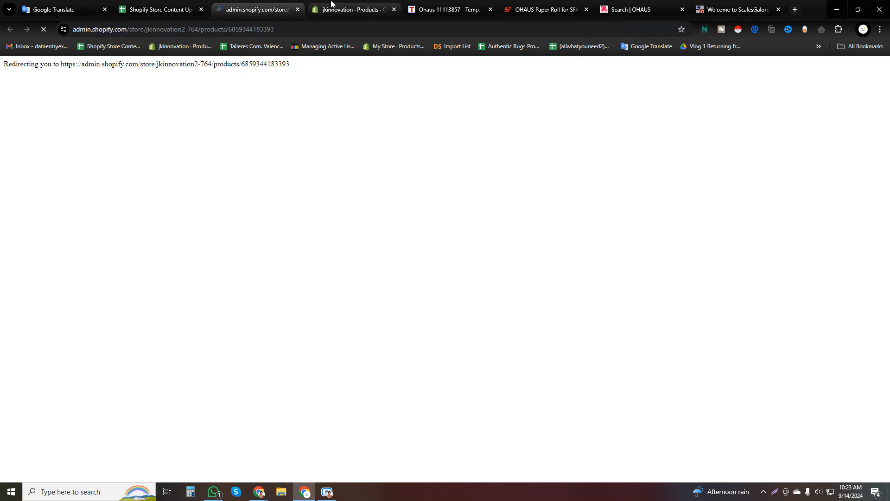
pyautogui.click(332, 4)
pyautogui.click(395, 9)
pyautogui.click(284, 4)
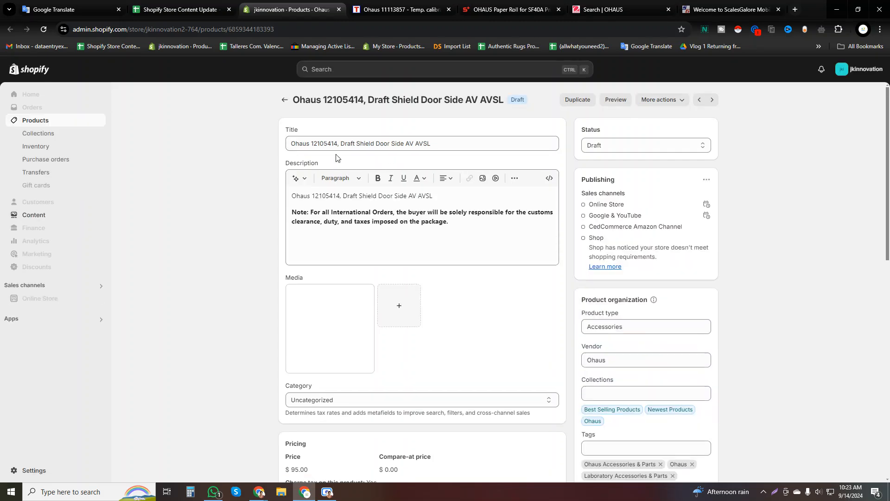
pyautogui.tripleClick(340, 144)
pyautogui.hotkey('ctrl', 'c')
# Search TEquipment for the copied draft shield title, shortened to "Shield Door Side".
pyautogui.click(384, 6)
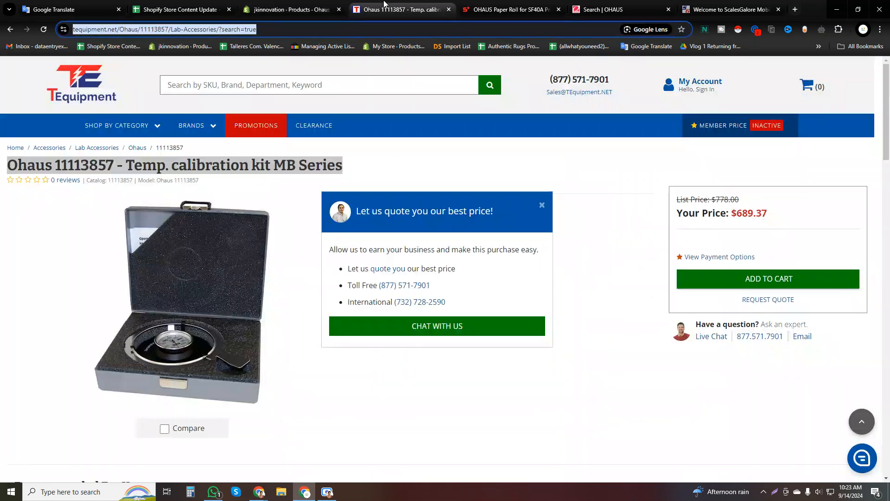
pyautogui.click(421, 93)
pyautogui.click(418, 82)
pyautogui.hotkey('ctrl', 'v')
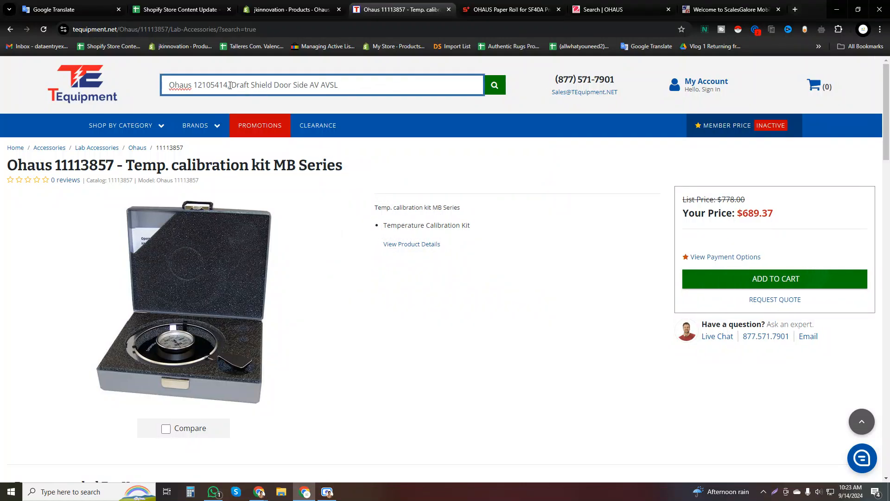
pyautogui.press('BackSpace')
pyautogui.doubleClick(237, 88)
pyautogui.press('BackSpace')
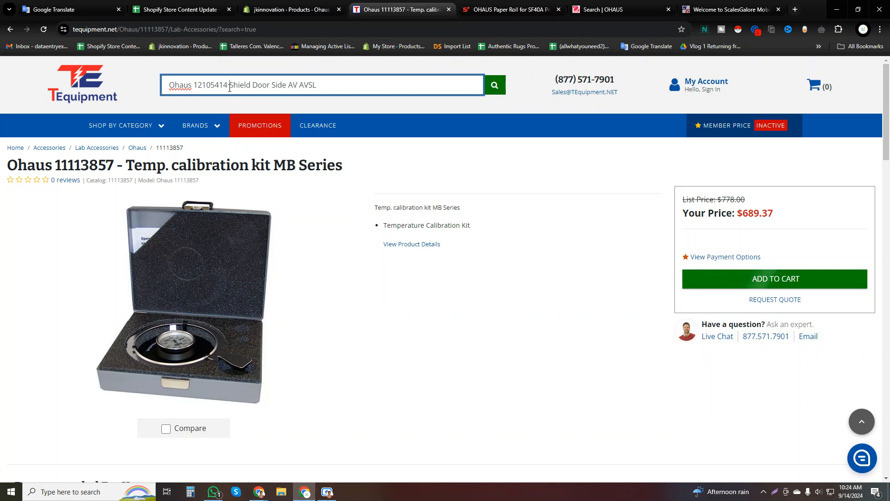
pyautogui.moveTo(230, 88); pyautogui.dragTo(156, 91)
pyautogui.press('BackSpace')
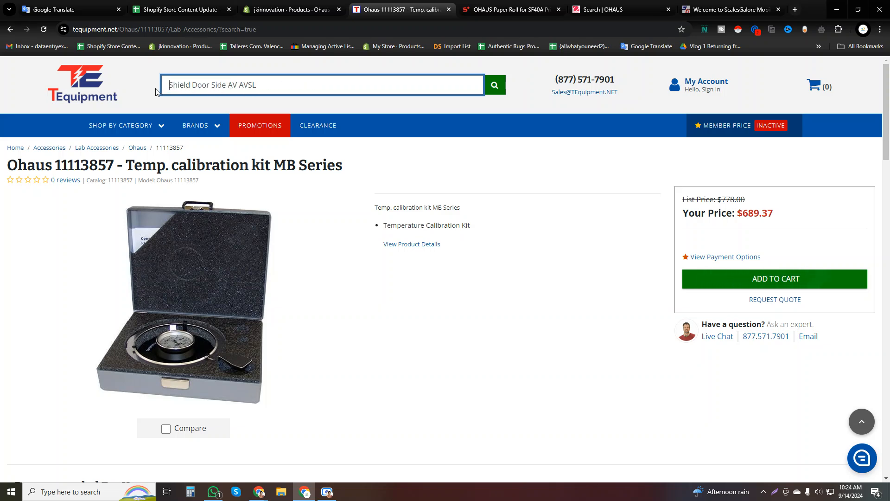
pyautogui.moveTo(230, 83); pyautogui.dragTo(322, 86)
pyautogui.press('BackSpace')
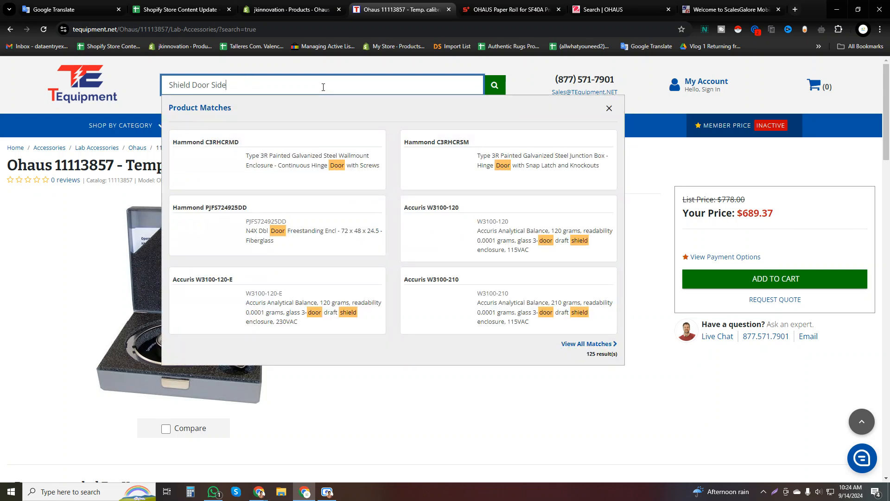
# Enlarge the Shopify draft shield product's image and compare it with the TEquipment product matches.
pyautogui.click(223, 5)
pyautogui.click(266, 7)
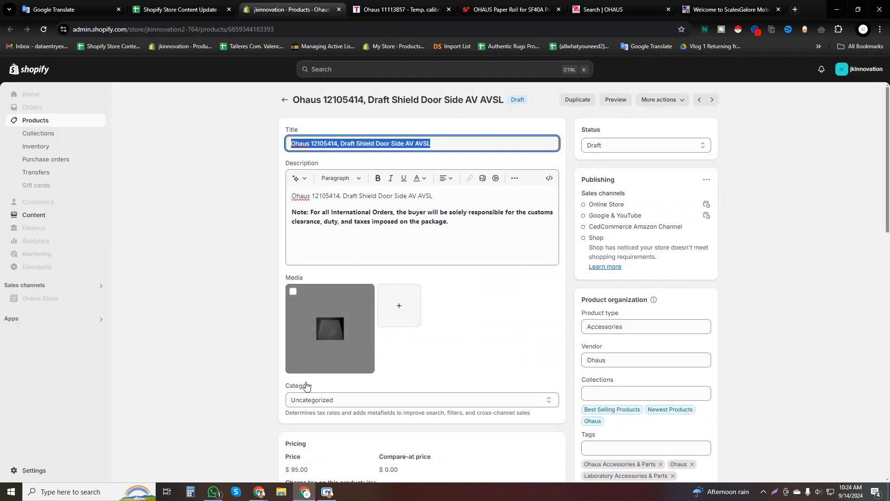
pyautogui.click(323, 327)
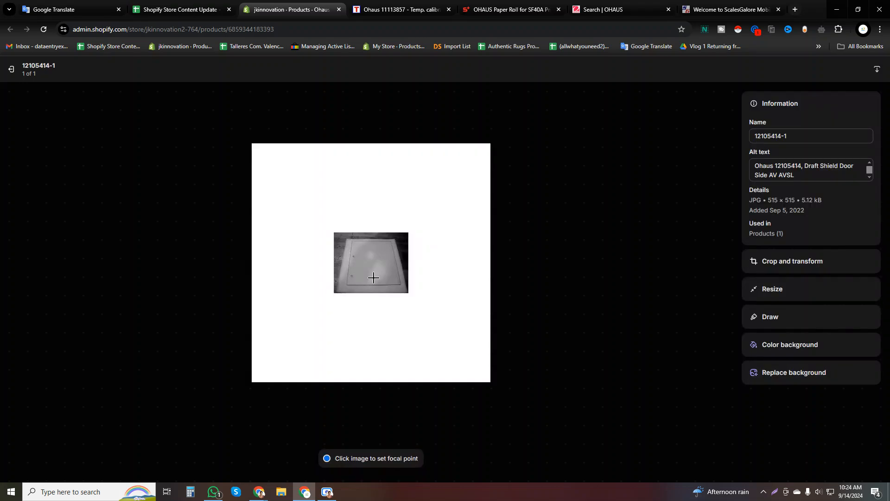
pyautogui.click(375, 5)
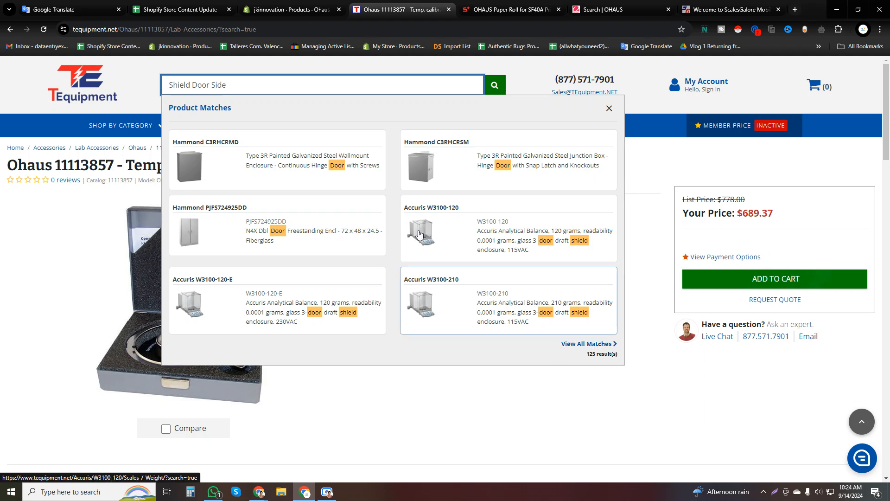
pyautogui.hotkey('ctrl', 'pageup')
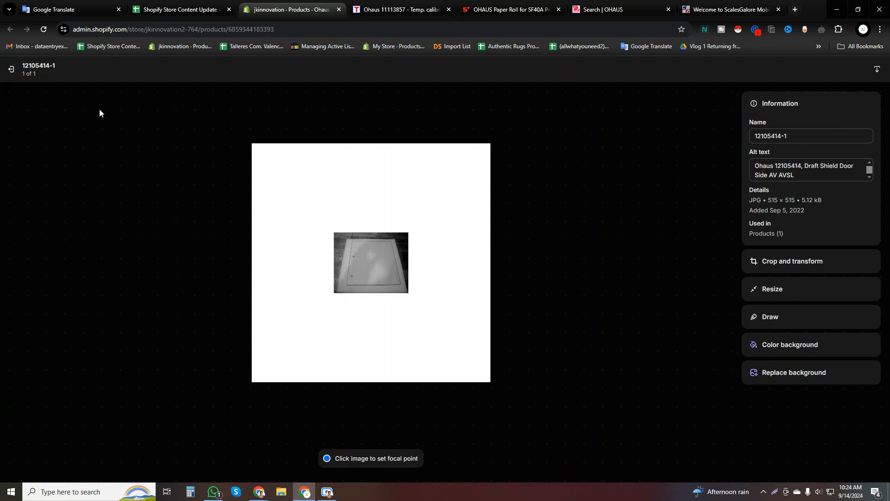
pyautogui.click(10, 69)
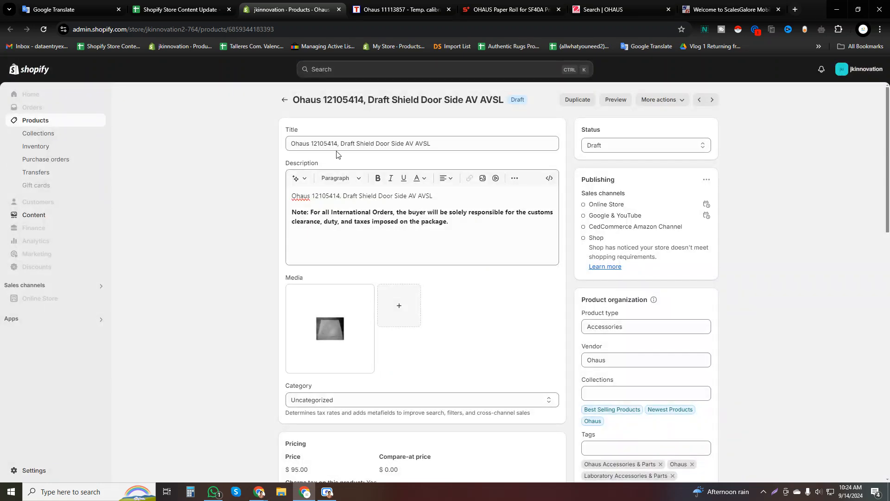
# Copy "Shield Door Side AV AVSL" from the Shopify product title and search TEquipment for it.
pyautogui.tripleClick(357, 143)
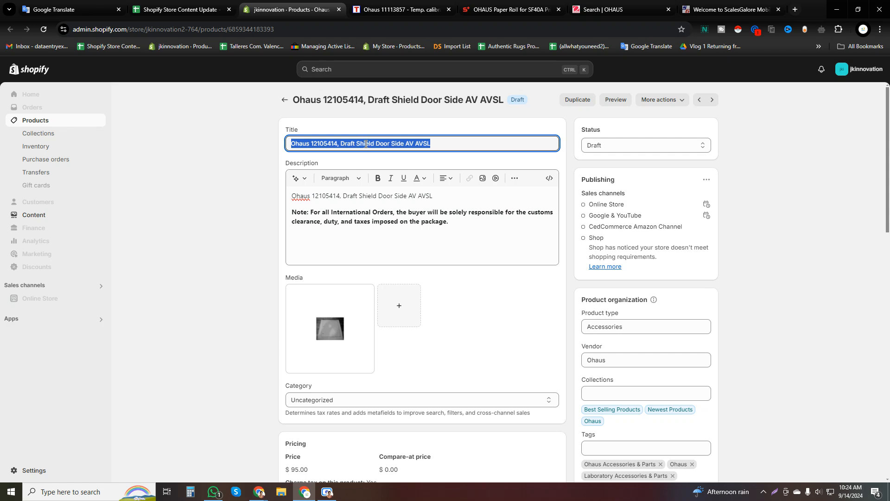
pyautogui.click(357, 144)
pyautogui.moveTo(358, 141); pyautogui.dragTo(431, 145)
pyautogui.hotkey('ctrl', 'c')
pyautogui.click(398, 10)
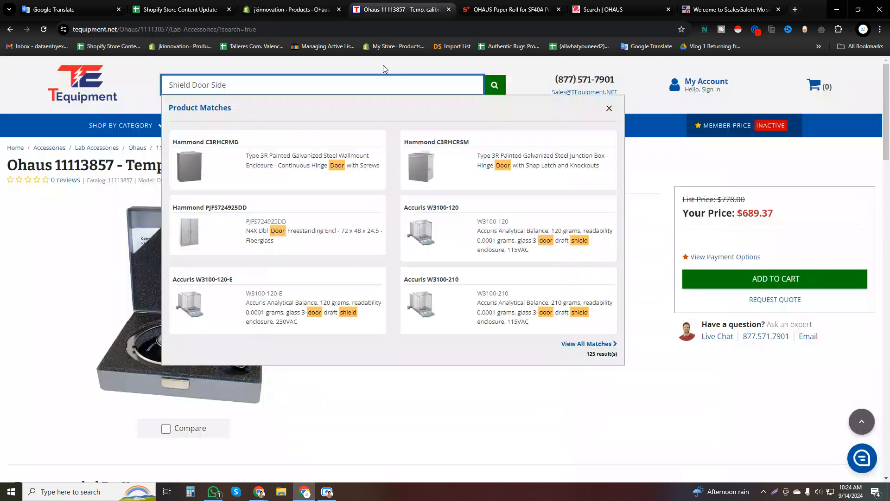
pyautogui.tripleClick(319, 85)
pyautogui.press('Escape')
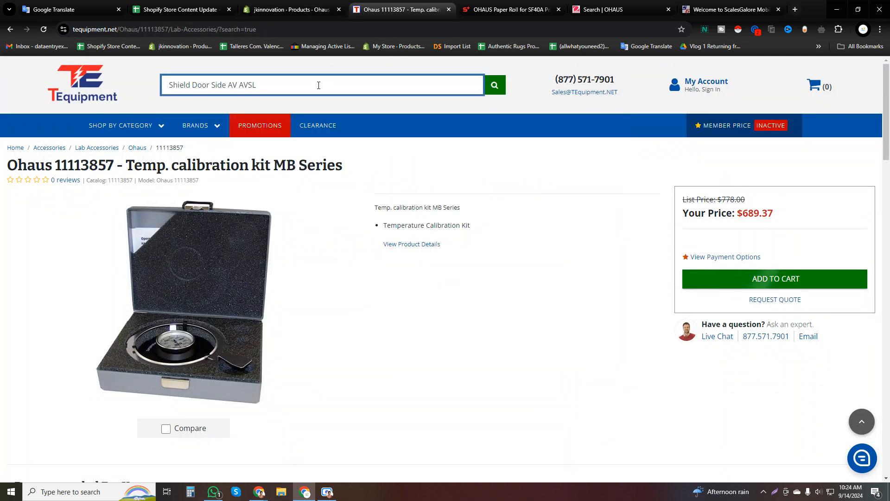
# Search ScalesPlus for "Shield Door Side AV AVSL" and compare the suggested products with the Shopify product.
pyautogui.hotkey('ctrl', 'Tab')
pyautogui.hotkey('ctrl', 'a')
pyautogui.hotkey('ctrl', 'v')
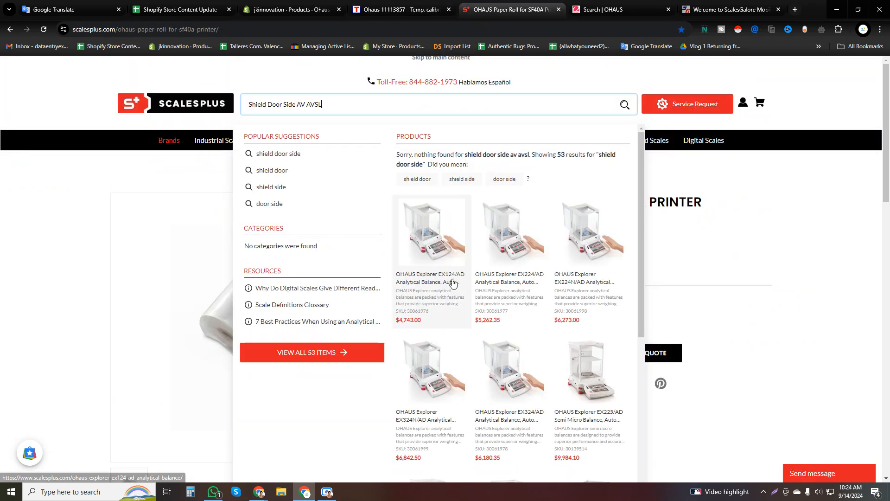
pyautogui.scroll(-5, 453, 278)
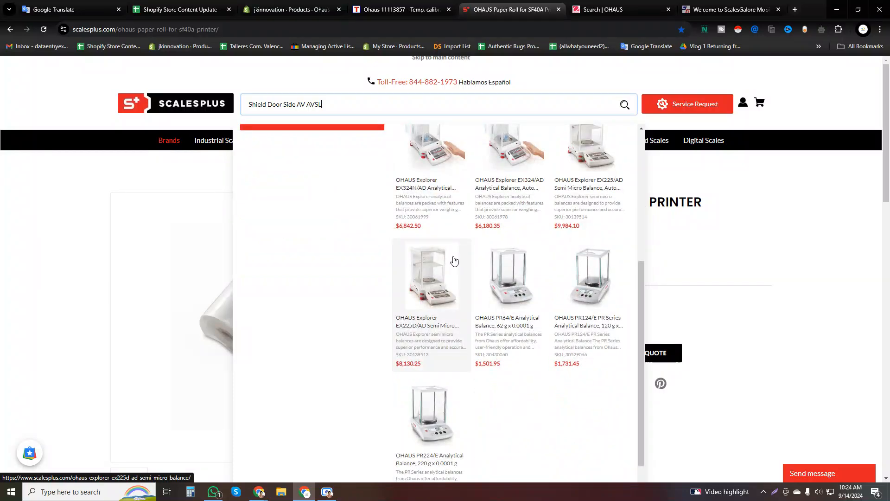
pyautogui.click(332, 6)
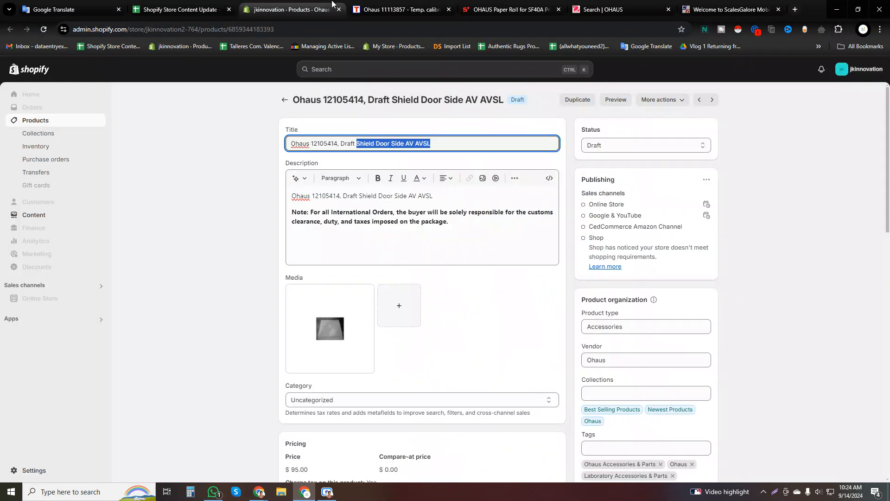
pyautogui.click(510, 8)
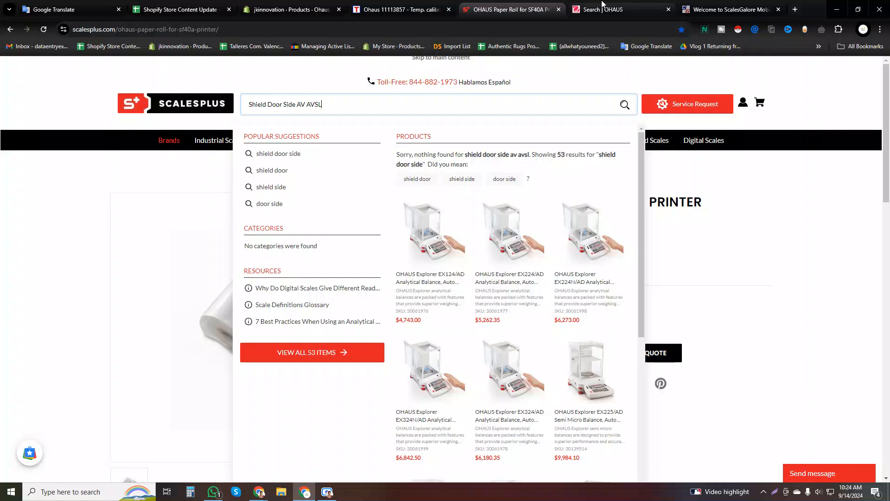
# Search the OHAUS website for "Shield Door Side AV AVSL".
pyautogui.click(602, 7)
pyautogui.click(603, 90)
pyautogui.hotkey('ctrl', 'v')
pyautogui.press('Return')
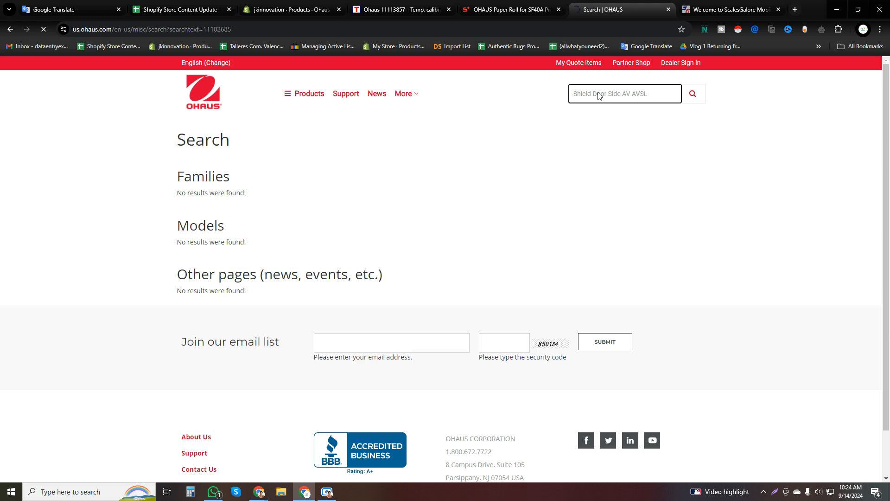
pyautogui.click(705, 5)
pyautogui.click(603, 6)
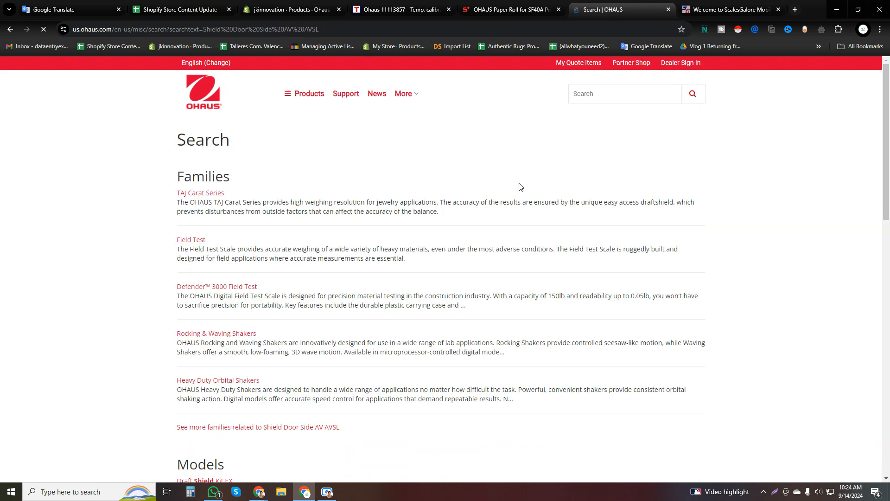
# Look through the OHAUS website's search results for the draft shield door.
pyautogui.scroll(-15, 332, 272)
pyautogui.scroll(6, 332, 273)
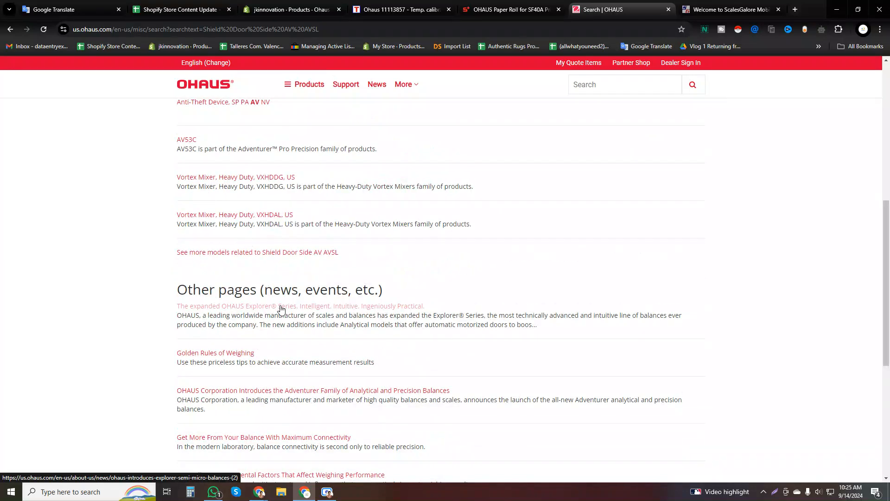
pyautogui.scroll(10, 281, 310)
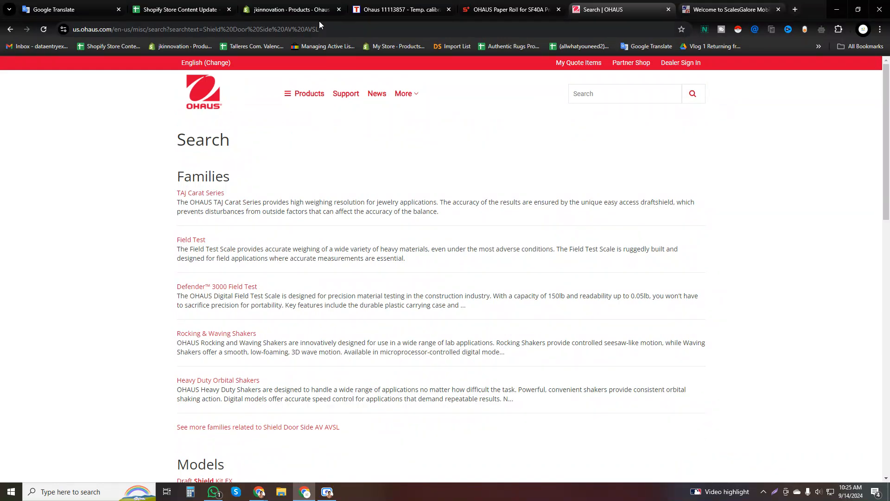
# Copy the full title "Ohaus 12105414, Draft Shield Door Side AV AVSL" from Shopify and search the OHAUS website for it.
pyautogui.click(295, 4)
pyautogui.hotkey('ctrl', 'a')
pyautogui.hotkey('ctrl', 'c')
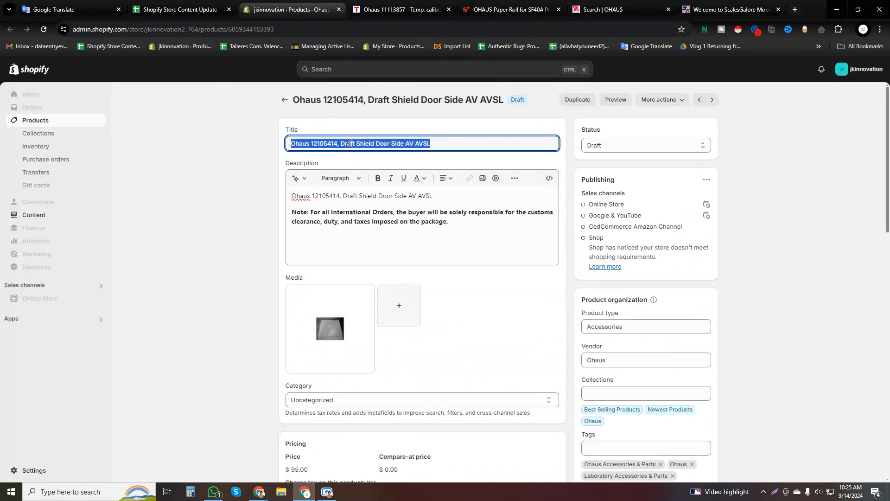
pyautogui.click(617, 4)
pyautogui.click(590, 95)
pyautogui.hotkey('ctrl', 'v')
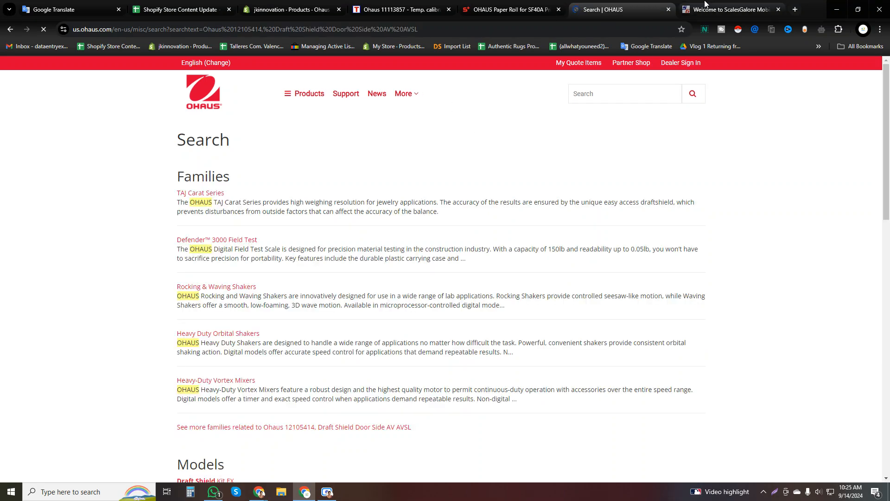
pyautogui.scroll(-10, 304, 306)
pyautogui.scroll(-4, 305, 306)
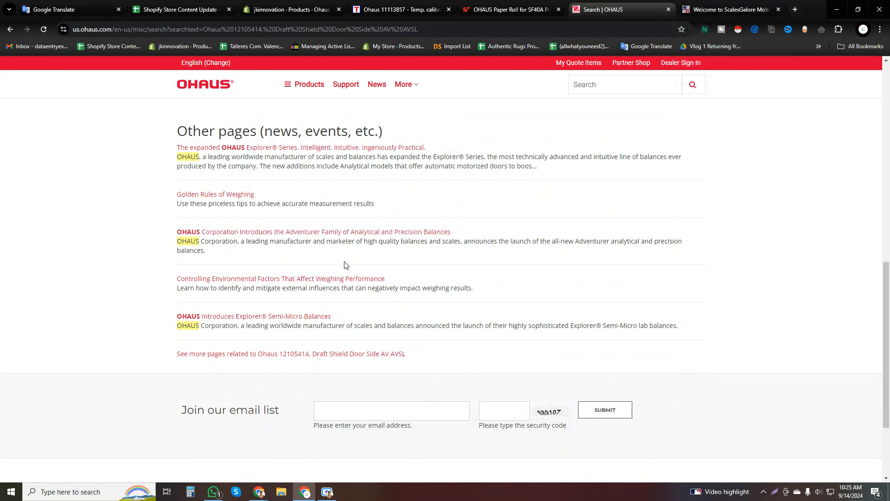
# Find the copied title within the OHAUS results page and open the full list of related families.
pyautogui.hotkey('ctrl', 'f')
pyautogui.hotkey('ctrl', 'v')
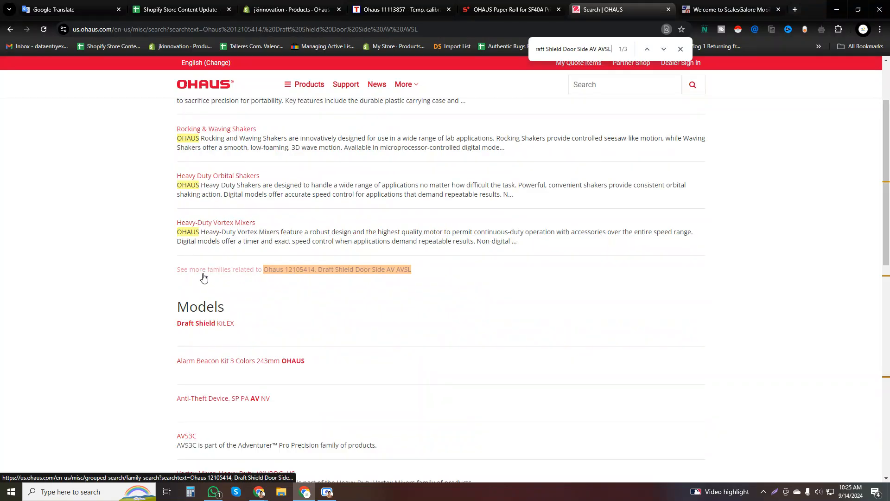
pyautogui.click(271, 271)
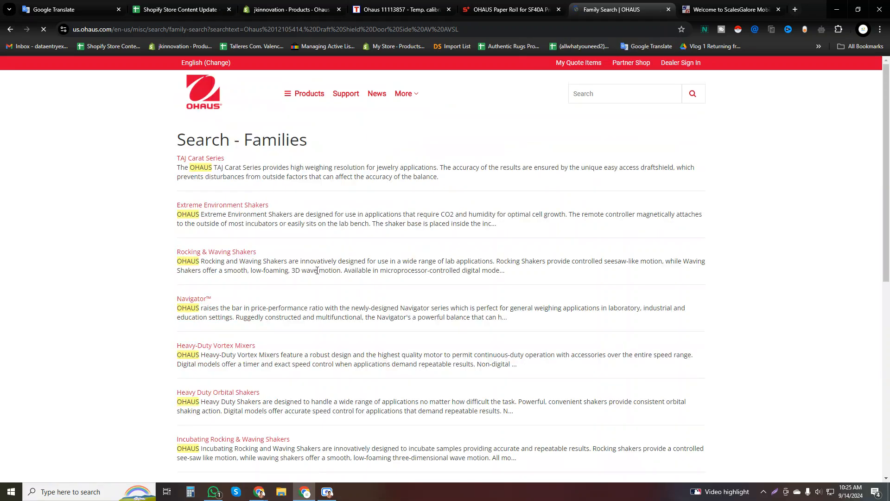
pyautogui.hotkey('ctrl', 'f')
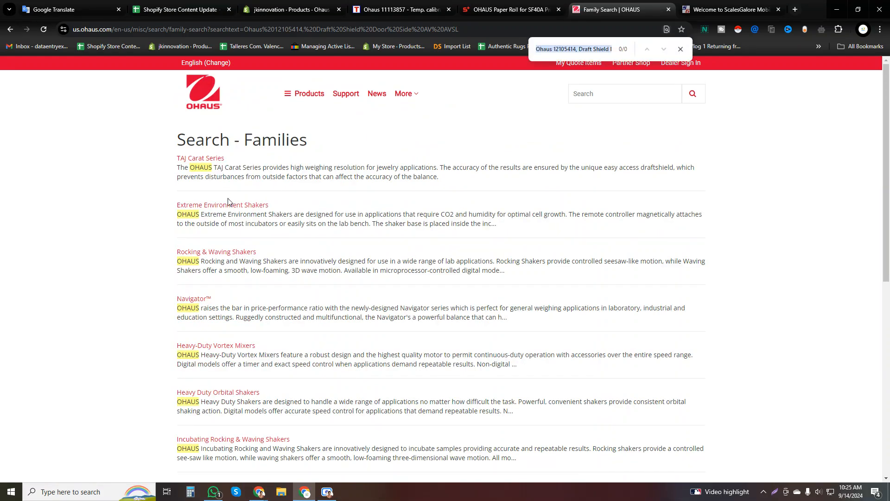
# Search Scales Galore for "Ohaus 12105414, Draft Shield Door Side AV AVSL" and inspect the returned query sections.
pyautogui.click(705, 12)
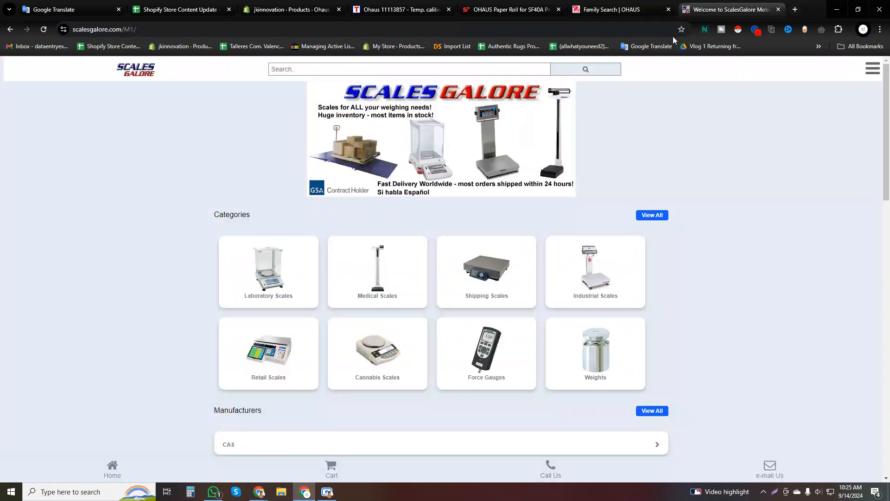
pyautogui.click(406, 69)
pyautogui.hotkey('ctrl', 'v')
pyautogui.press('Return')
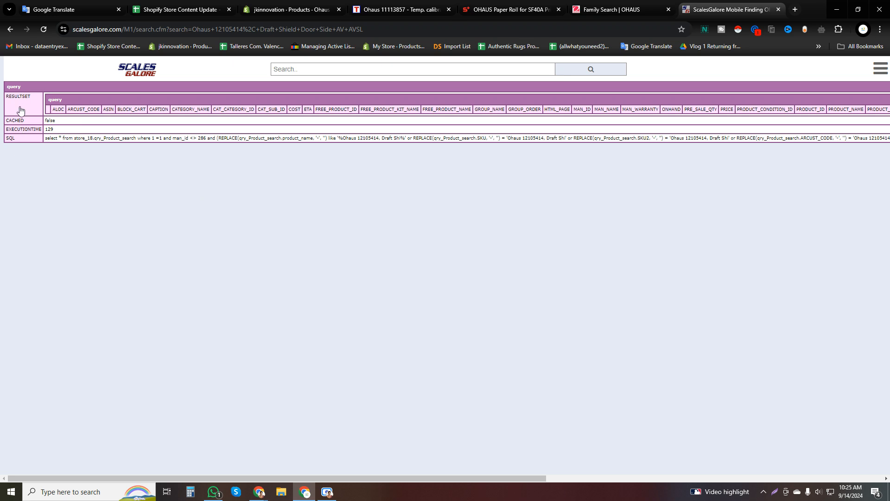
pyautogui.click(27, 129)
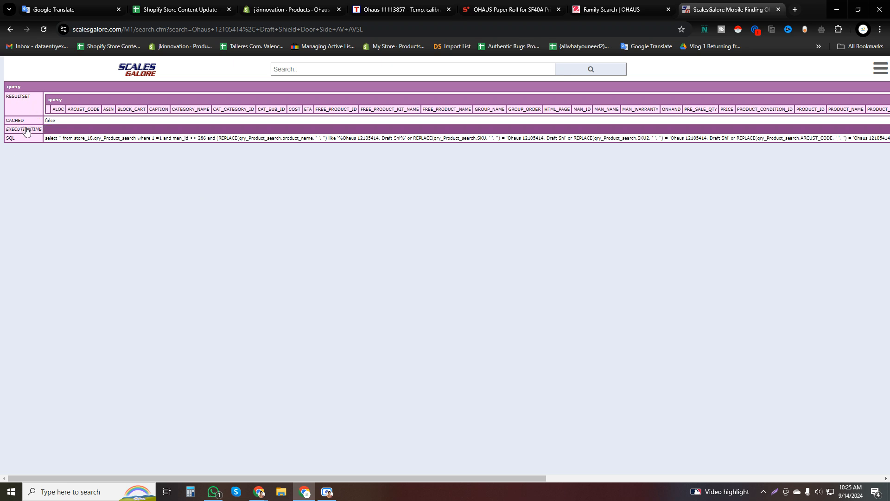
pyautogui.click(25, 121)
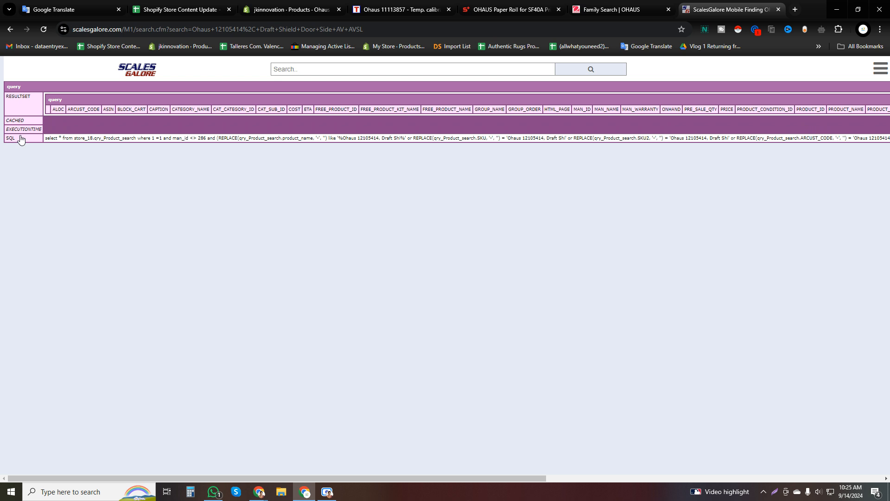
pyautogui.click(20, 138)
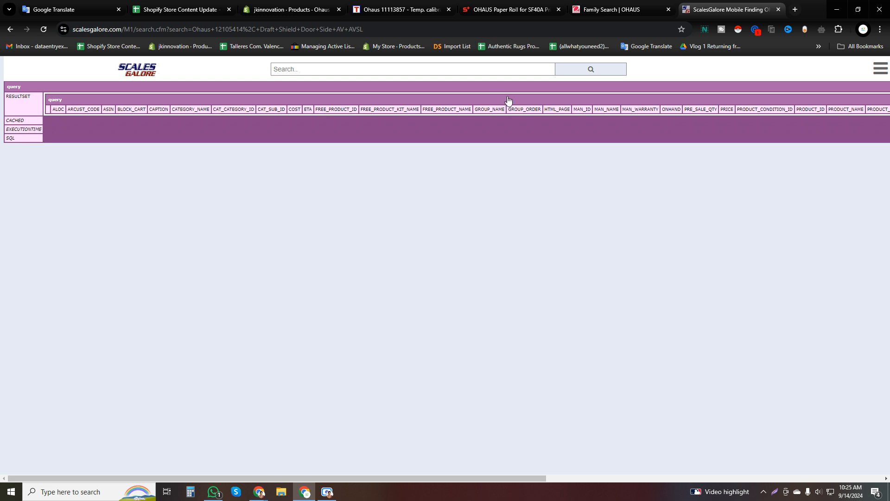
# Return to the Scales Galore home page, open its Medical Scales page and search there for the full Ohaus 12105414 product title.
pyautogui.click(150, 74)
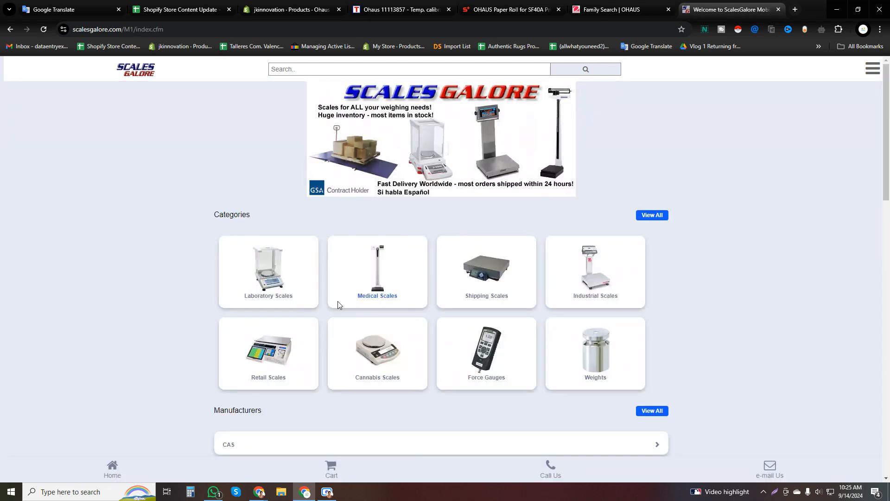
pyautogui.scroll(-5, 336, 412)
pyautogui.scroll(-10, 373, 300)
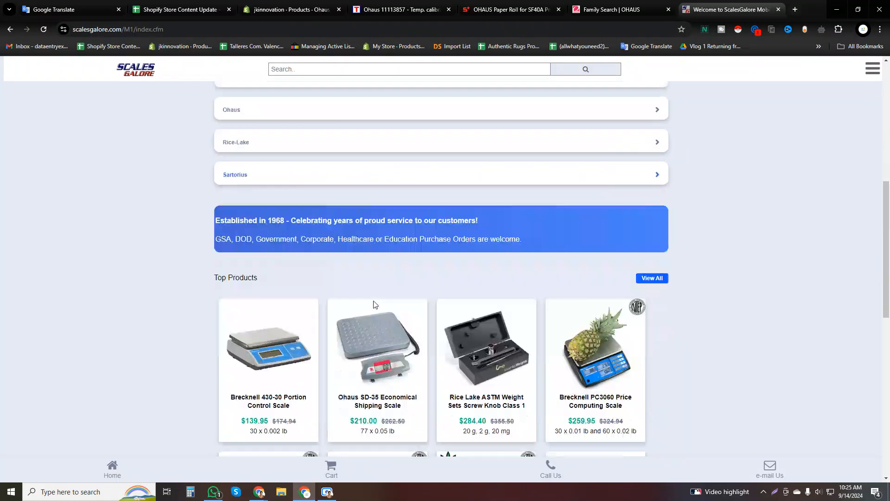
pyautogui.scroll(15, 374, 303)
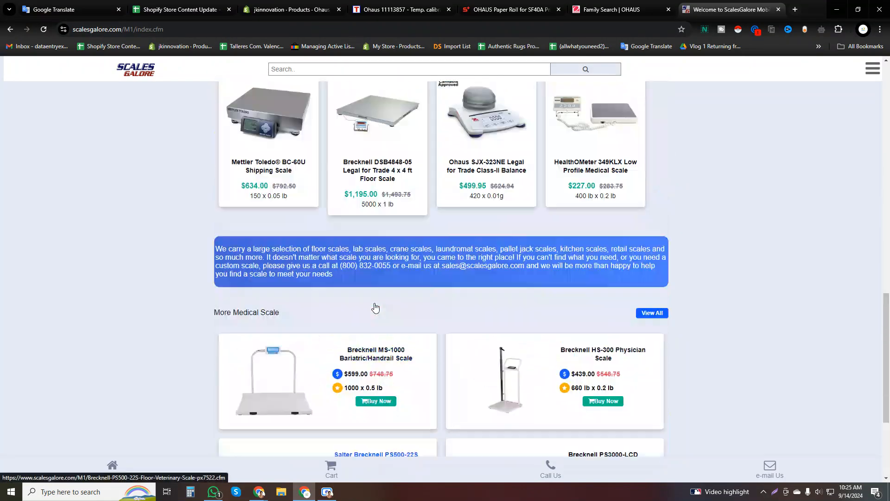
pyautogui.click(366, 274)
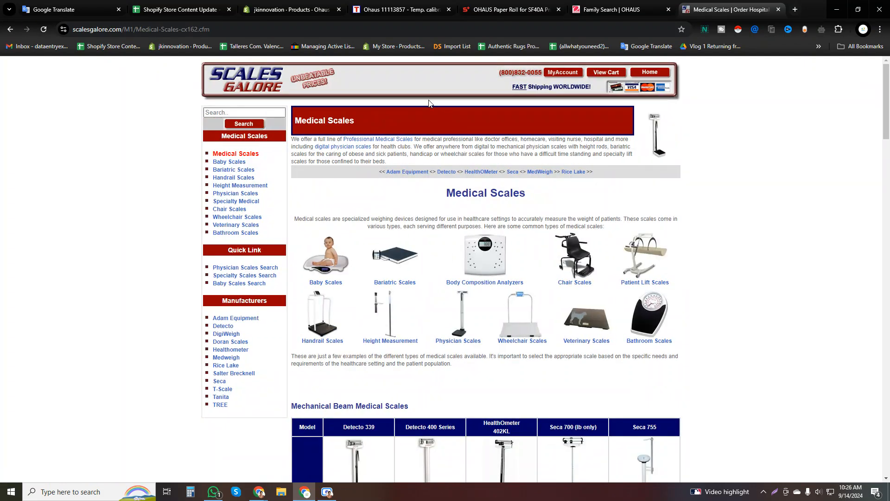
pyautogui.click(262, 112)
pyautogui.hotkey('ctrl', 'v')
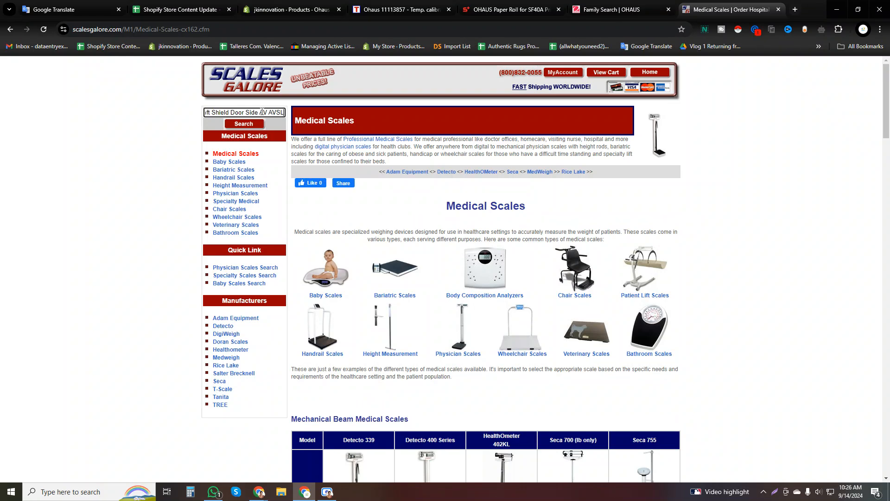
pyautogui.press('Return')
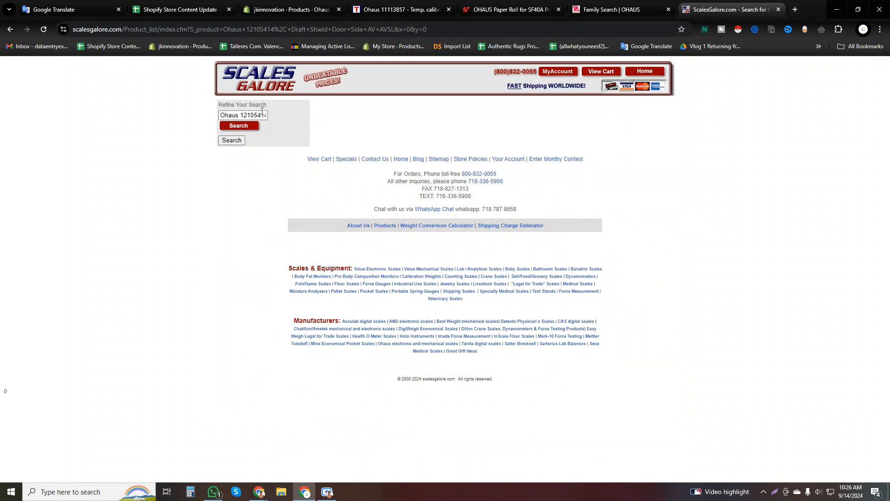
# Shorten the Scales Galore search term to "Side AV AVSL" and search again.
pyautogui.click(231, 140)
pyautogui.click(252, 129)
pyautogui.click(248, 115)
pyautogui.moveTo(265, 115); pyautogui.dragTo(207, 117)
pyautogui.press('BackSpace')
pyautogui.press('BackSpace')
pyautogui.hotkey('ctrl', 'a')
pyautogui.hotkey('ctrl', 'v')
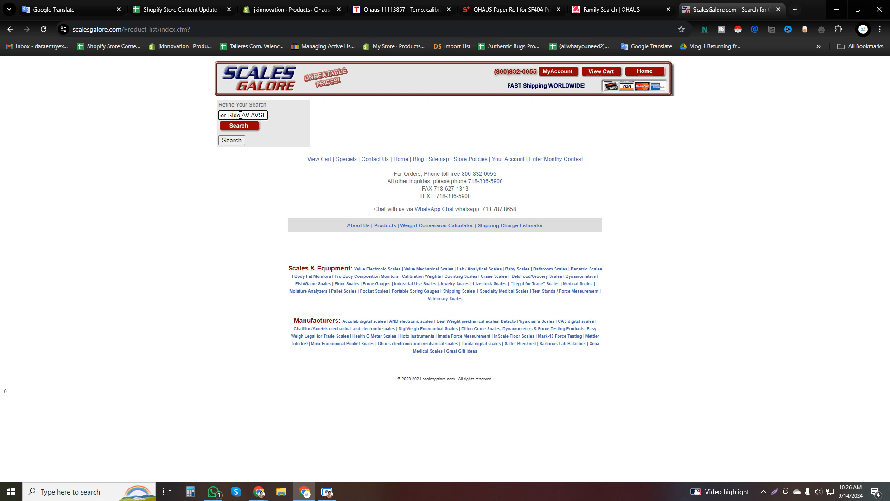
pyautogui.moveTo(229, 116); pyautogui.dragTo(207, 117)
pyautogui.press('BackSpace')
pyautogui.click(240, 131)
pyautogui.click(10, 30)
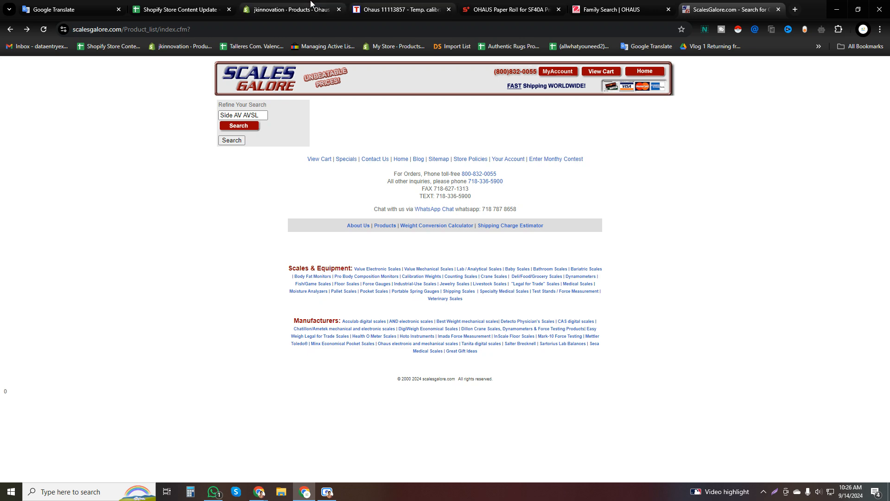
# Replace the international-orders note in the Shopify product description with the tracking sheet's import-tax note from B1, and make it bold.
pyautogui.click(284, 8)
pyautogui.click(202, 4)
pyautogui.click(208, 245)
pyautogui.click(320, 10)
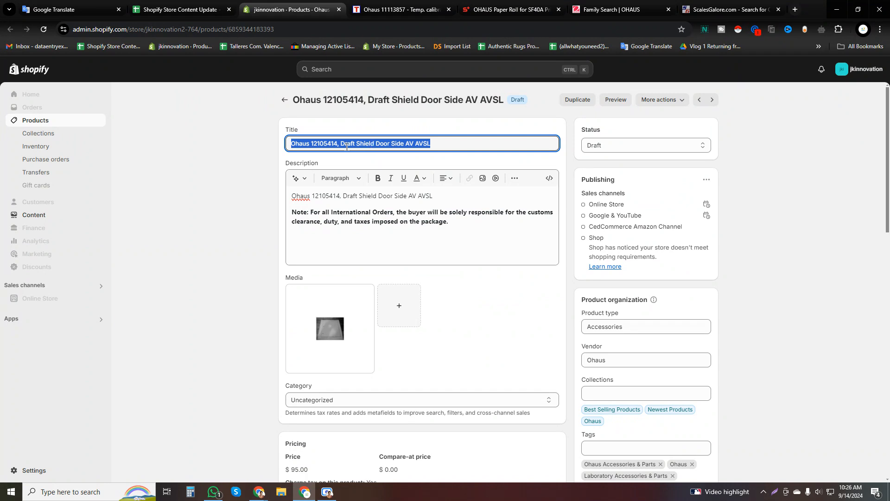
pyautogui.tripleClick(405, 221)
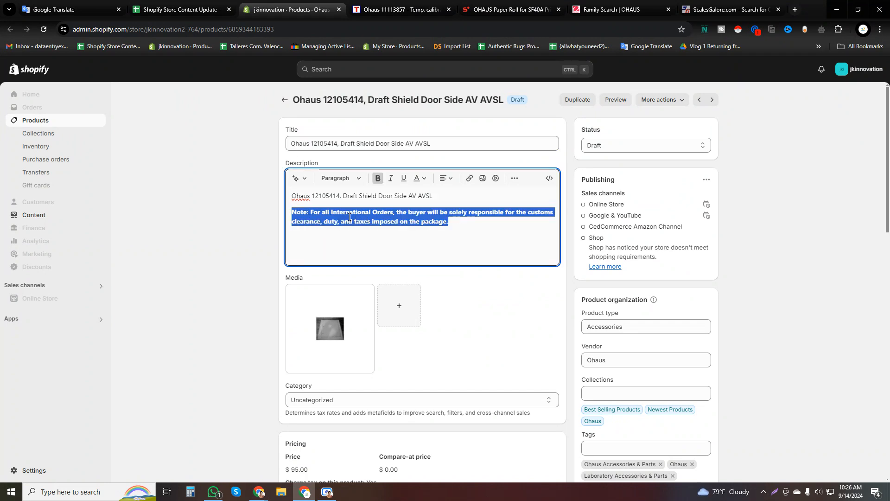
pyautogui.click(181, 9)
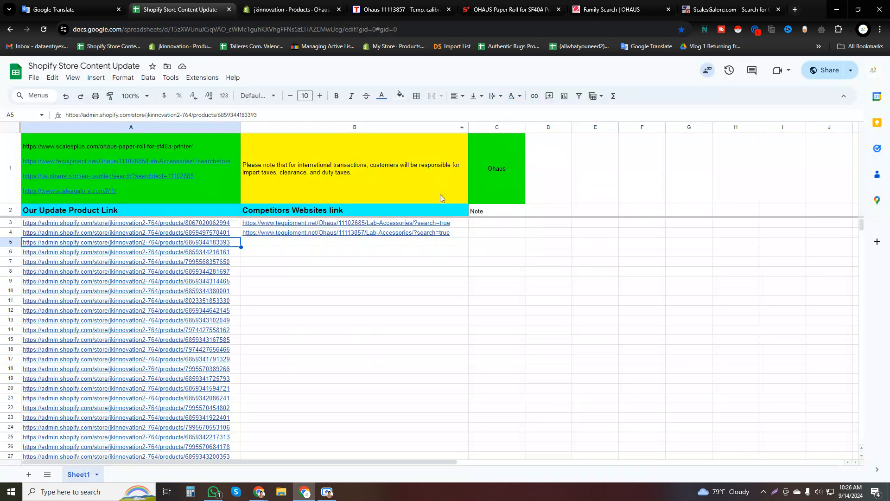
pyautogui.click(424, 172)
pyautogui.hotkey('ctrl', 'c')
pyautogui.click(292, 9)
pyautogui.hotkey('ctrl', 'v')
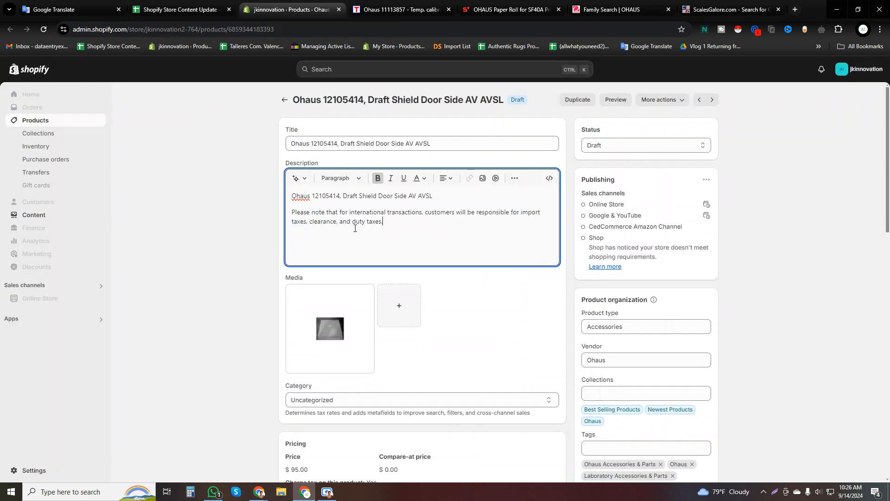
pyautogui.moveTo(375, 223); pyautogui.dragTo(292, 212)
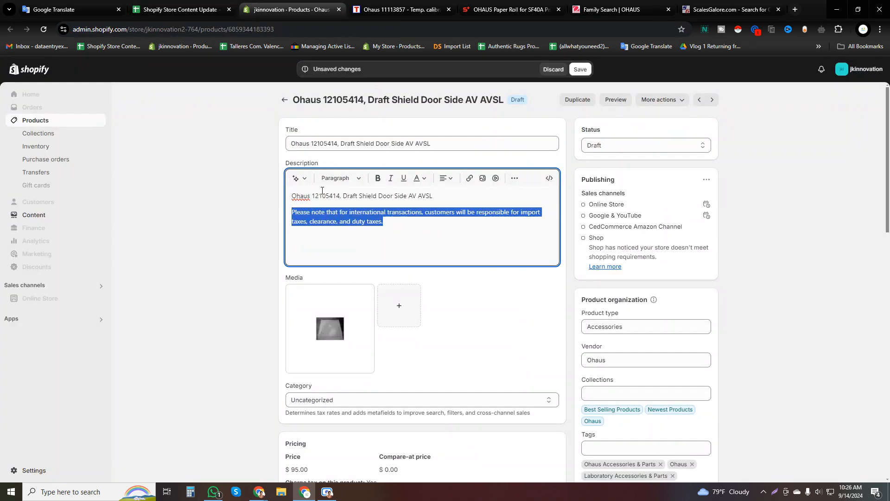
pyautogui.click(379, 179)
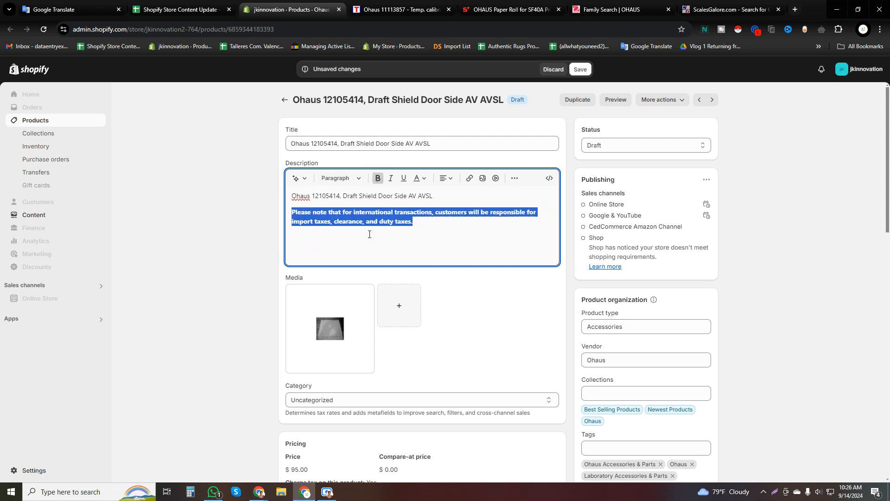
# Keep the draft shield product's status as Draft and save the product.
pyautogui.click(617, 146)
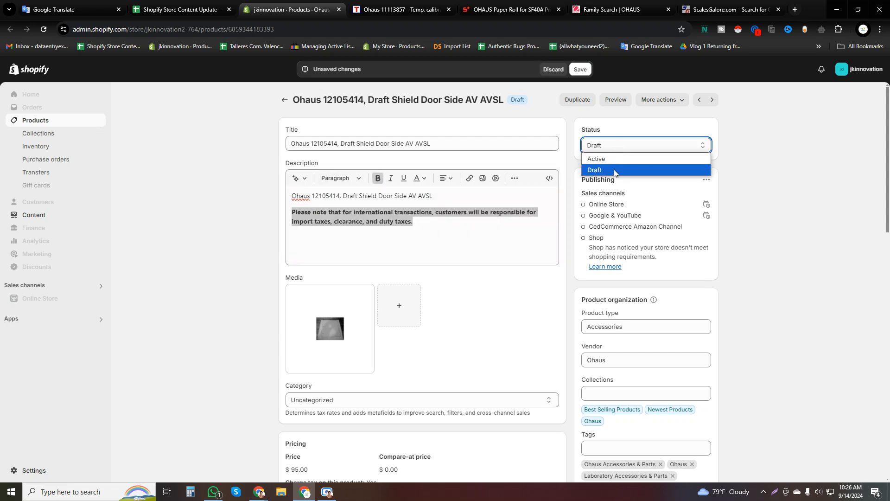
pyautogui.click(608, 171)
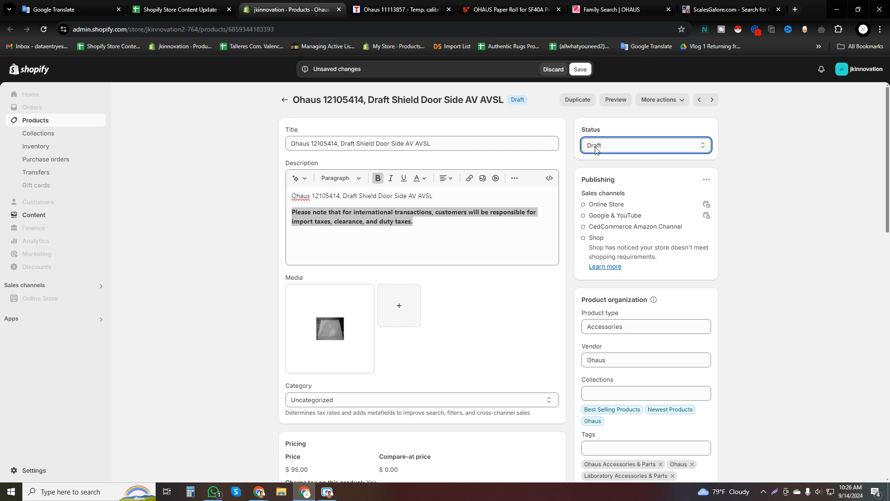
pyautogui.click(605, 146)
pyautogui.click(606, 171)
pyautogui.click(608, 147)
pyautogui.click(610, 170)
pyautogui.click(611, 150)
pyautogui.click(615, 169)
pyautogui.click(582, 70)
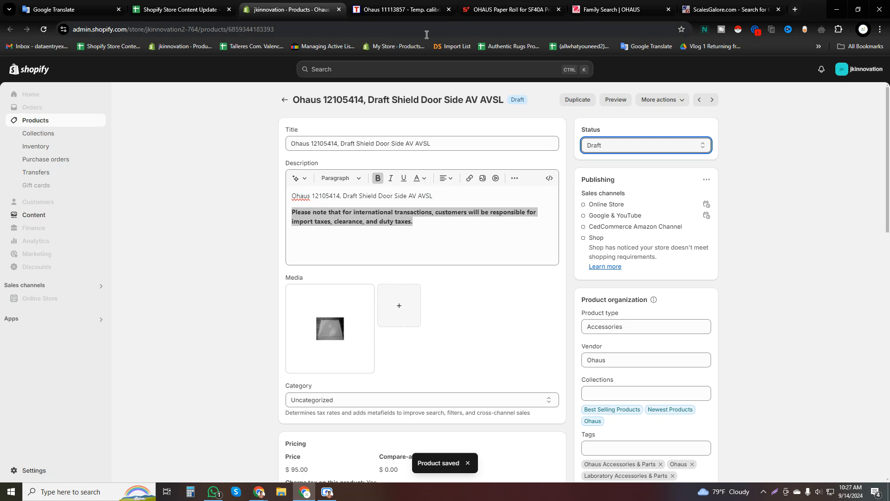
# Enter "Not Find This Product" as the competitor link in cell B5 of the tracking sheet.
pyautogui.click(181, 9)
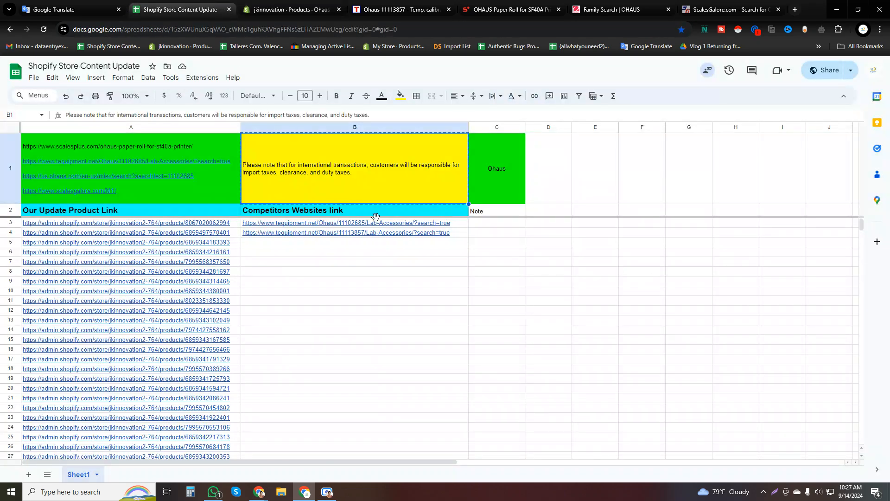
pyautogui.click(434, 244)
pyautogui.write('Not Find ')
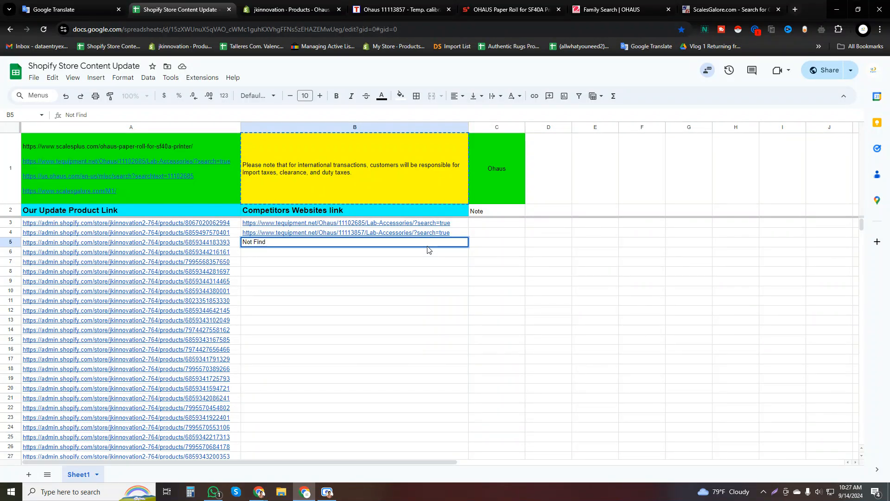
pyautogui.write('This product')
pyautogui.click(283, 244)
pyautogui.press('BackSpace')
pyautogui.write('P')
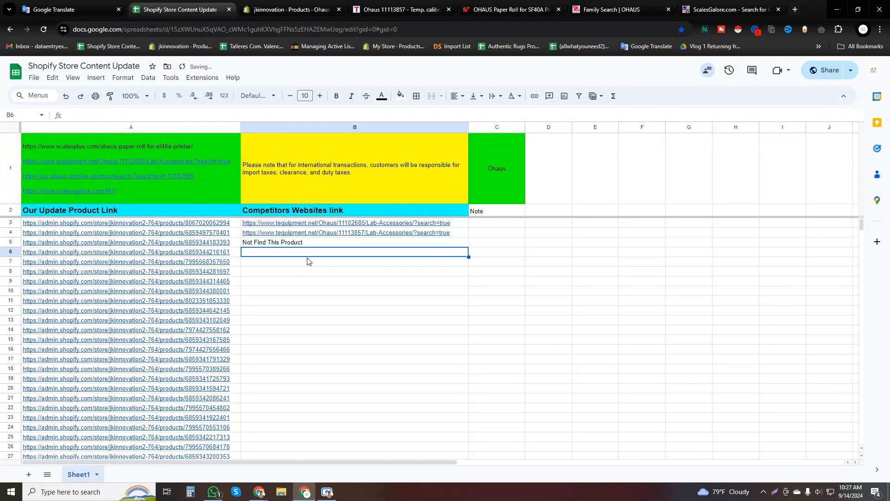
pyautogui.click(482, 248)
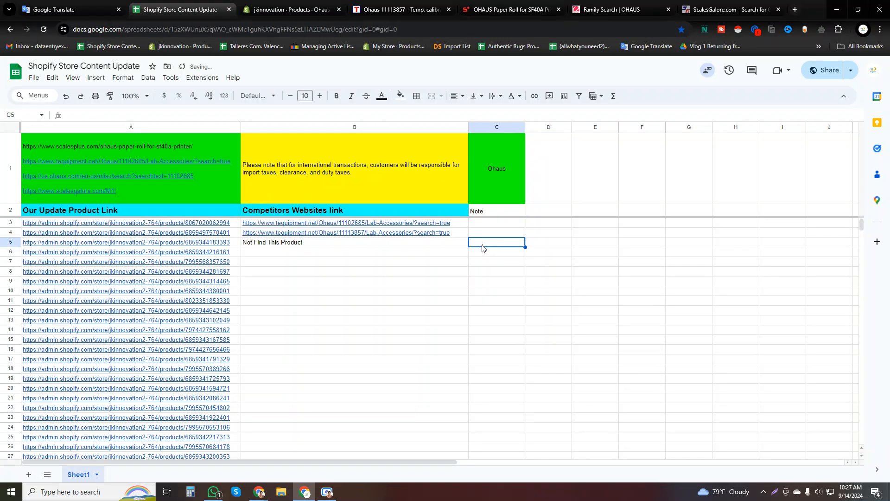
# Enter "Draft" as the note in cell C5 of the tracking sheet, matching the draft shield product's status in Shopify.
pyautogui.click(298, 7)
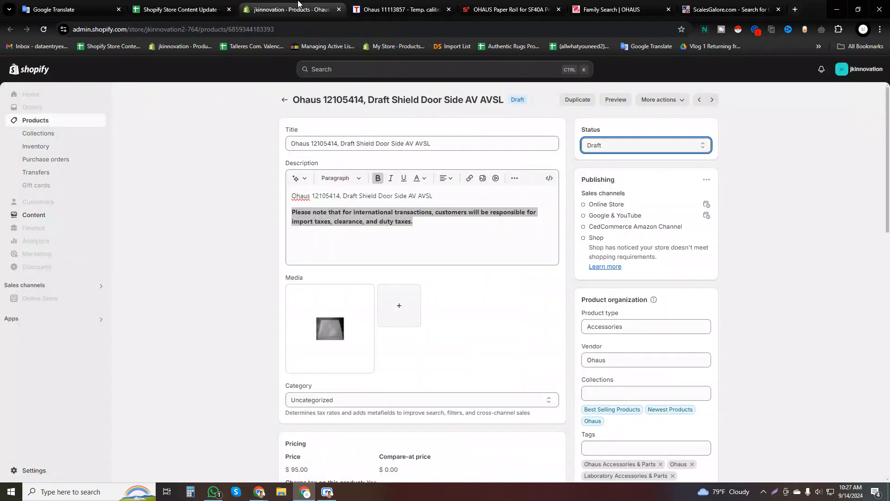
pyautogui.click(397, 6)
pyautogui.click(299, 6)
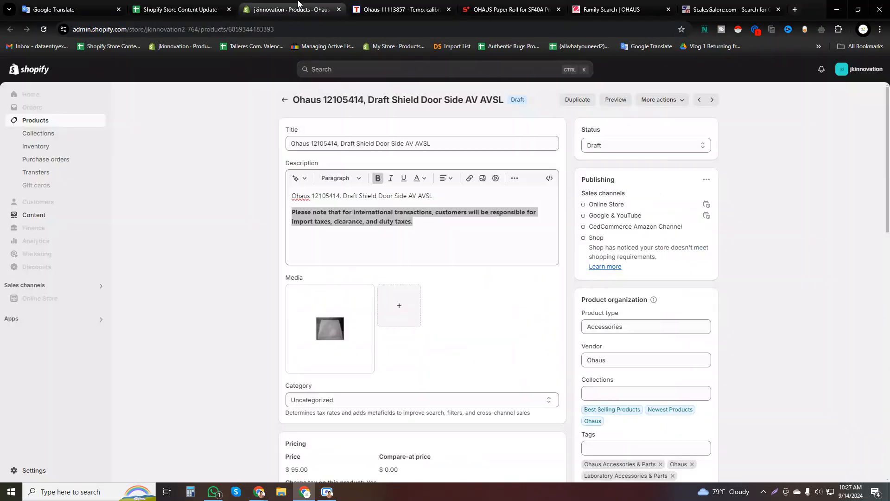
pyautogui.click(183, 5)
pyautogui.write('Draft')
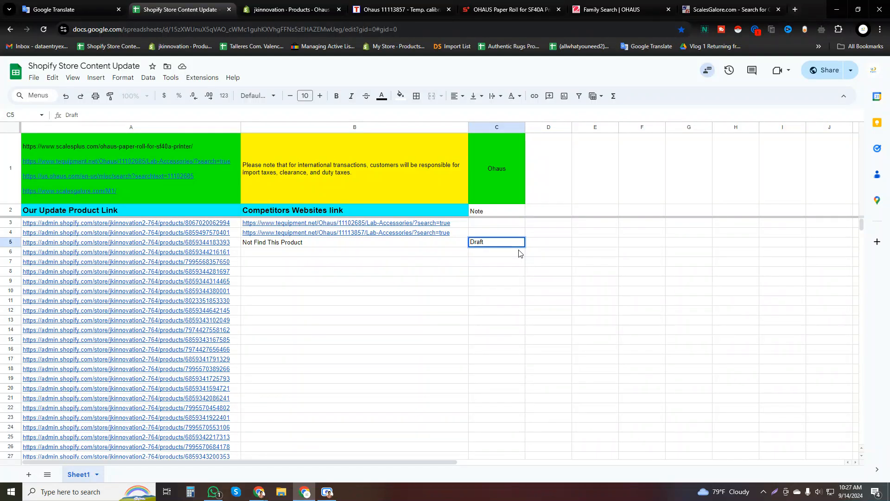
pyautogui.click(480, 271)
# Fill cells B5:C5 of the tracking sheet with red.
pyautogui.click(486, 242)
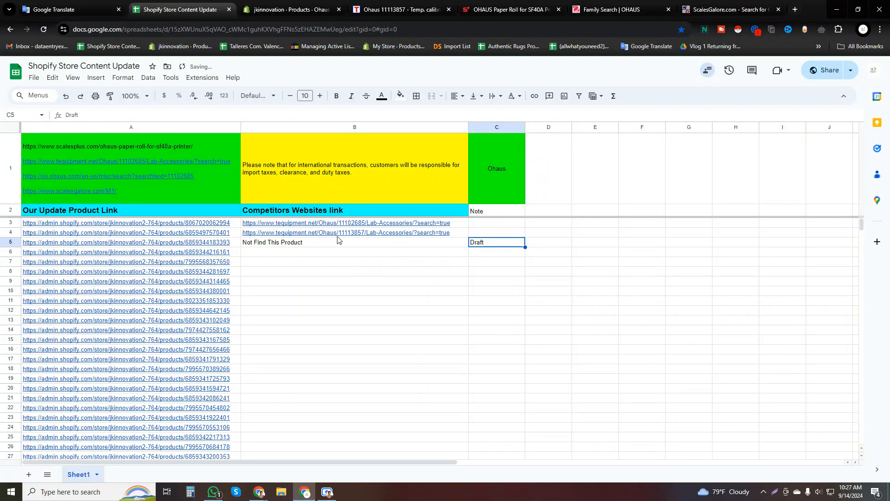
pyautogui.moveTo(334, 244); pyautogui.dragTo(491, 242)
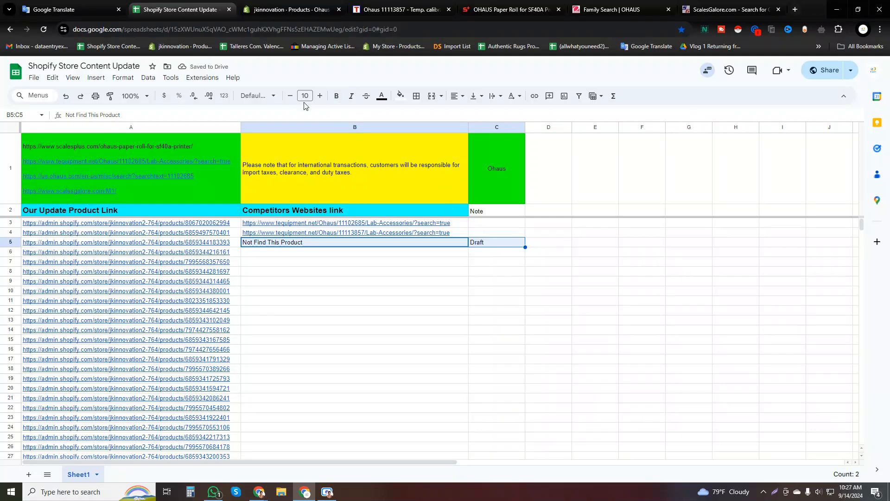
pyautogui.click(401, 95)
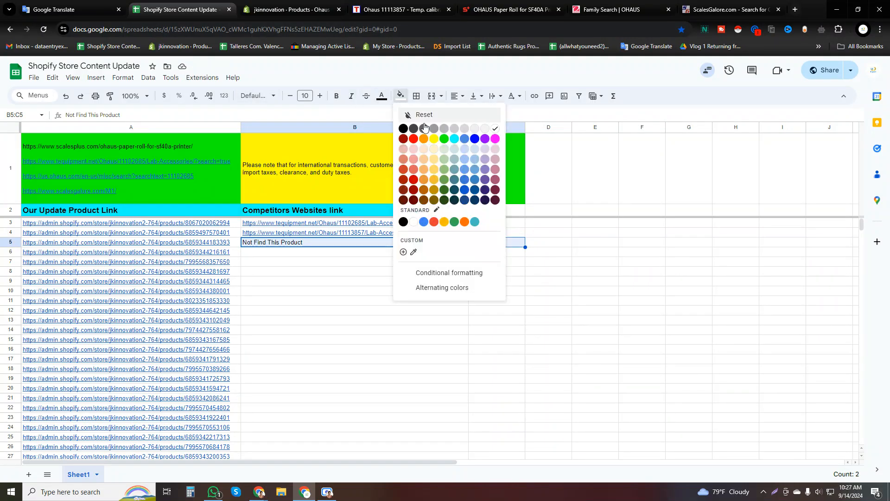
pyautogui.click(415, 139)
pyautogui.click(410, 283)
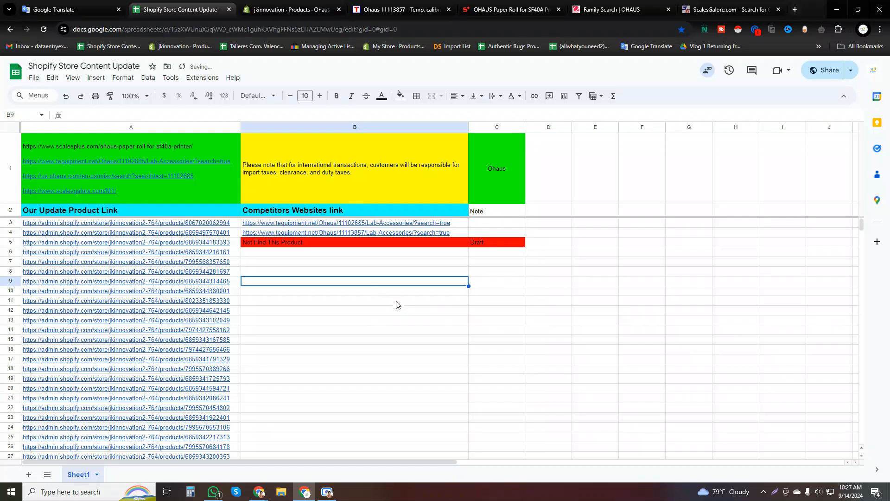
# Open the Shopify product linked in cell A6 and close the previous product's page.
pyautogui.click(222, 252)
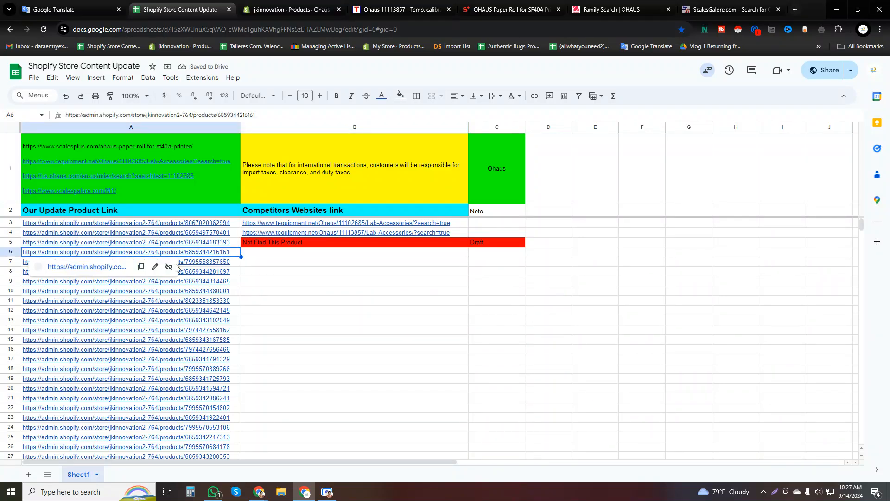
pyautogui.click(91, 269)
pyautogui.click(366, 10)
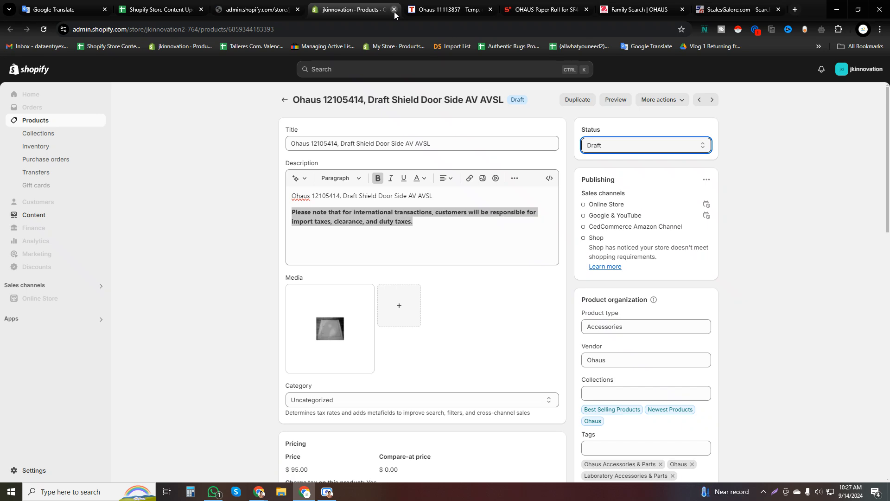
pyautogui.click(394, 9)
pyautogui.click(258, 9)
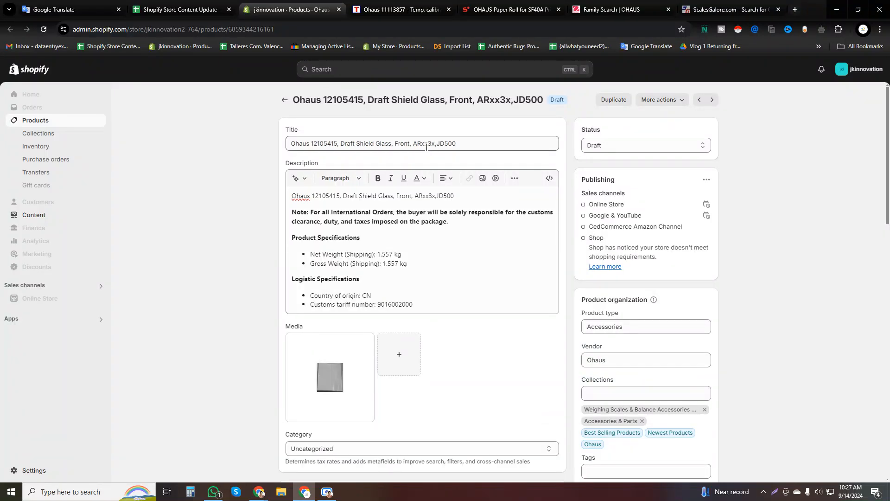
# Copy the Shopify product title and search TEquipment for it without commas: "Ohaus 12105415 Draft Shield Glass Front ARxx3x JD500".
pyautogui.tripleClick(411, 139)
pyautogui.hotkey('ctrl', 'c')
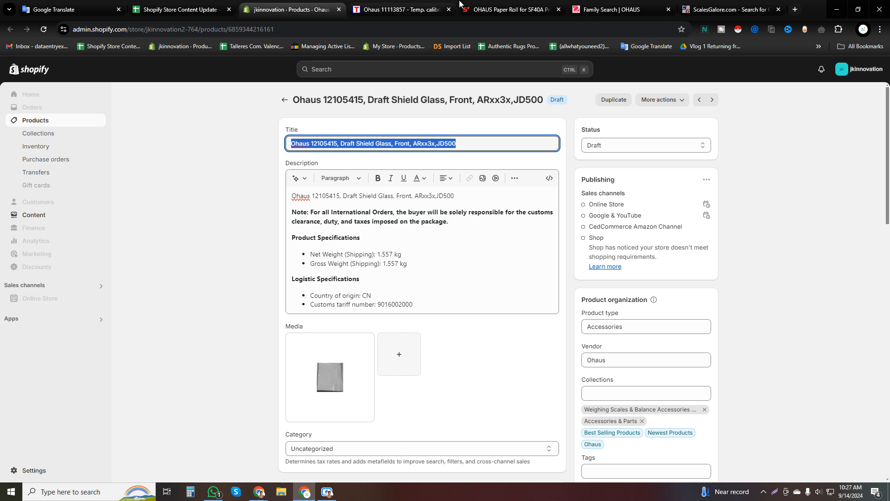
pyautogui.click(400, 9)
pyautogui.doubleClick(414, 85)
pyautogui.hotkey('ctrl', 'a')
pyautogui.hotkey('ctrl', 'v')
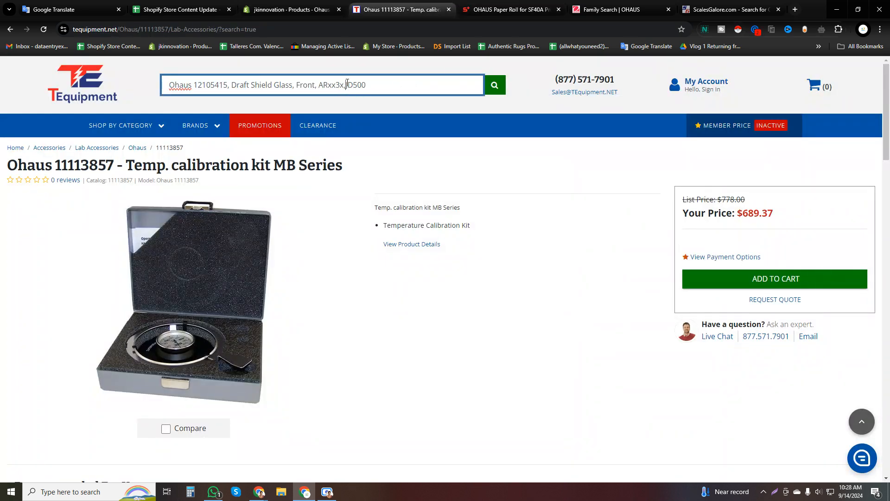
pyautogui.click(317, 86)
pyautogui.press('BackSpace')
pyautogui.press('BackSpace')
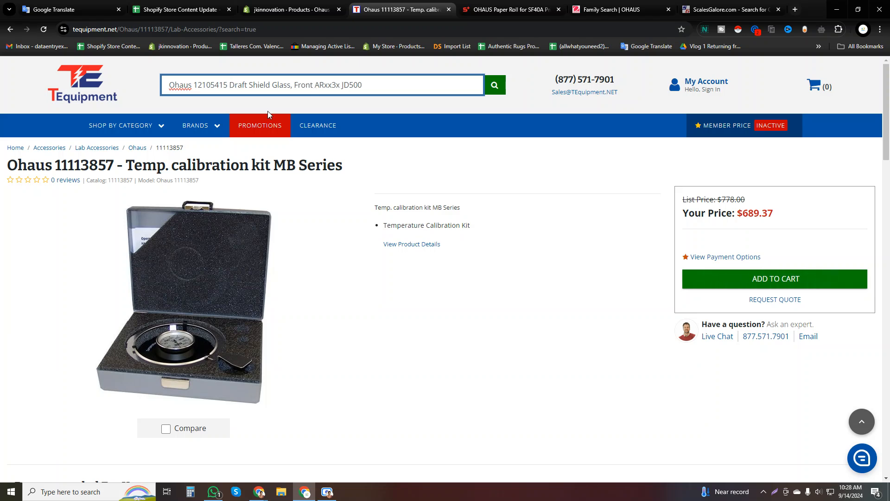
pyautogui.press('BackSpace')
pyautogui.press('Return')
pyautogui.doubleClick(302, 85)
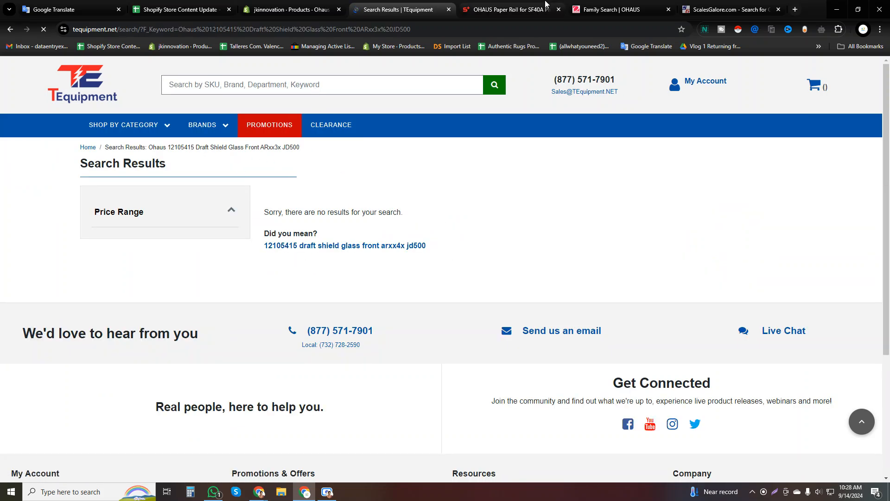
# Search Scales Galore for the copied Ohaus 12105415 product title.
pyautogui.click(699, 3)
pyautogui.tripleClick(243, 115)
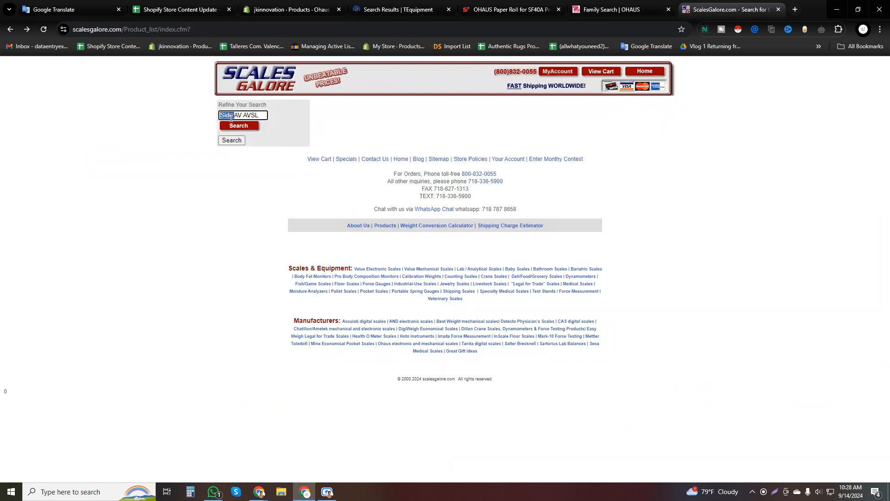
pyautogui.write('Ohaus 12105415')
pyautogui.click(238, 127)
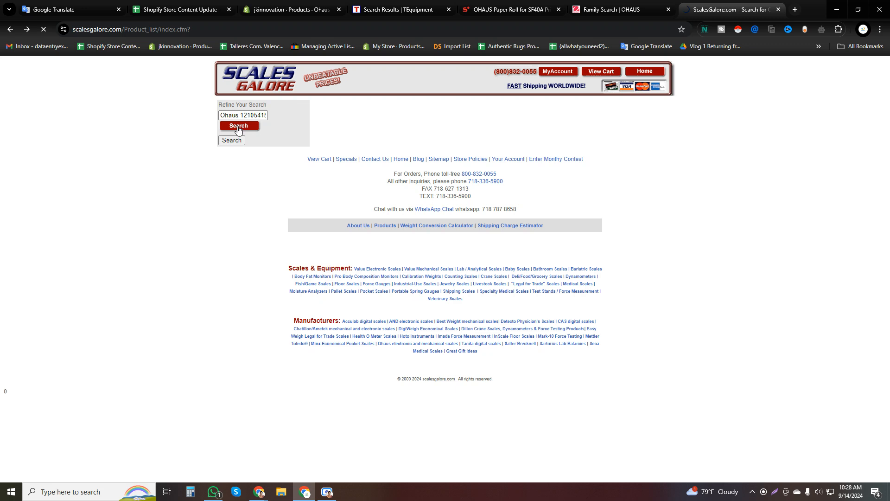
# Search the OHAUS website for "Ohaus 12105415, Draft Shield Glass, Front, ARxx3x,JD500".
pyautogui.click(615, 8)
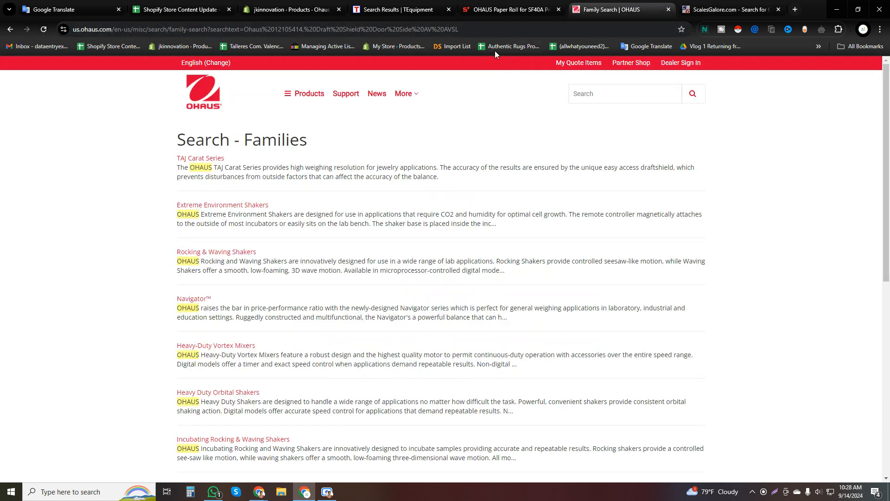
pyautogui.click(610, 92)
pyautogui.hotkey('ctrl', 'v')
pyautogui.press('Return')
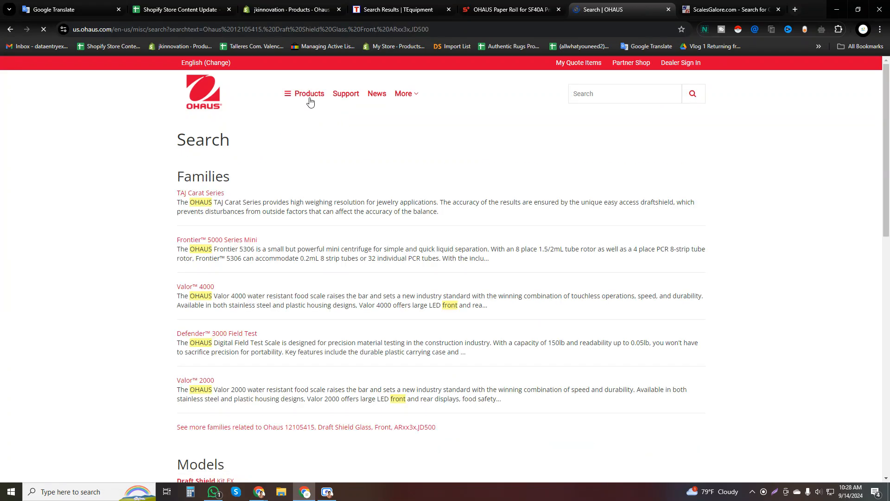
# Open the OHAUS site's full product listing, repeat the product-title search from there, and look through the results.
pyautogui.click(310, 98)
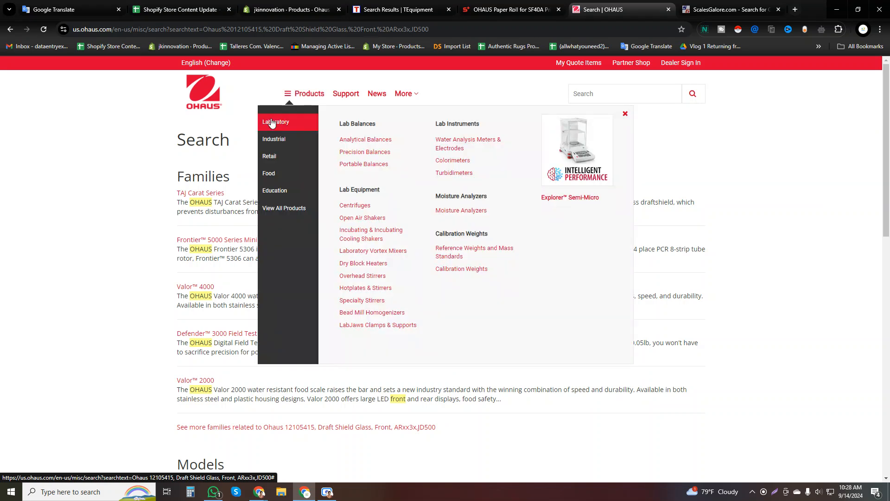
pyautogui.click(279, 212)
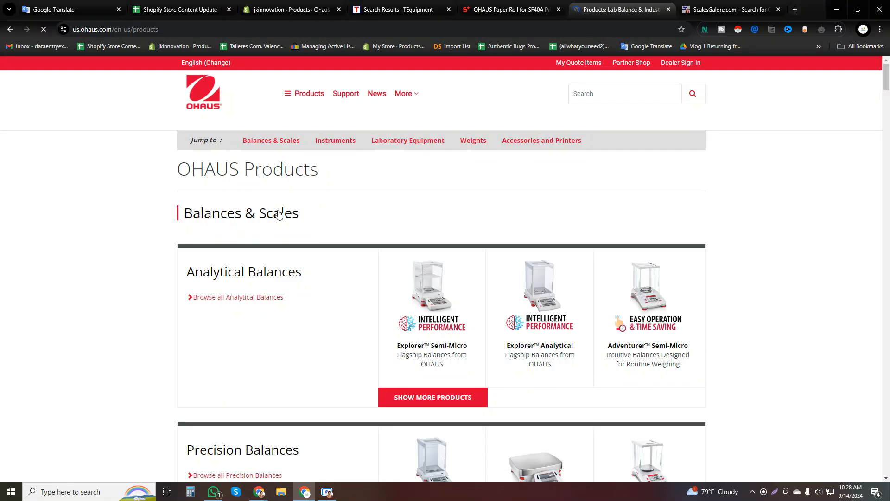
pyautogui.click(609, 89)
pyautogui.hotkey('ctrl', 'v')
pyautogui.press('Return')
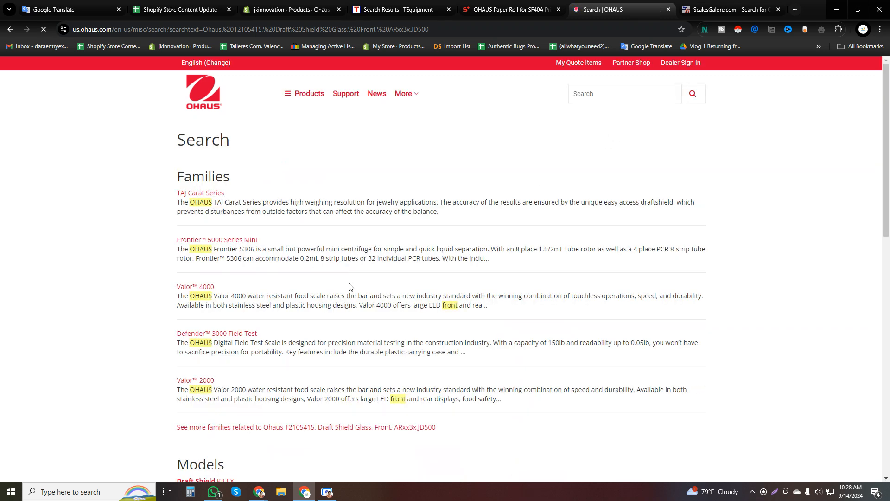
pyautogui.scroll(-5, 352, 279)
# Search Google for "Ohaus 12105415, Draft Shield Glass, Front, ARxx3x,JD500" and look through the results for competitor listings.
pyautogui.click(795, 9)
pyautogui.hotkey('ctrl', 'v')
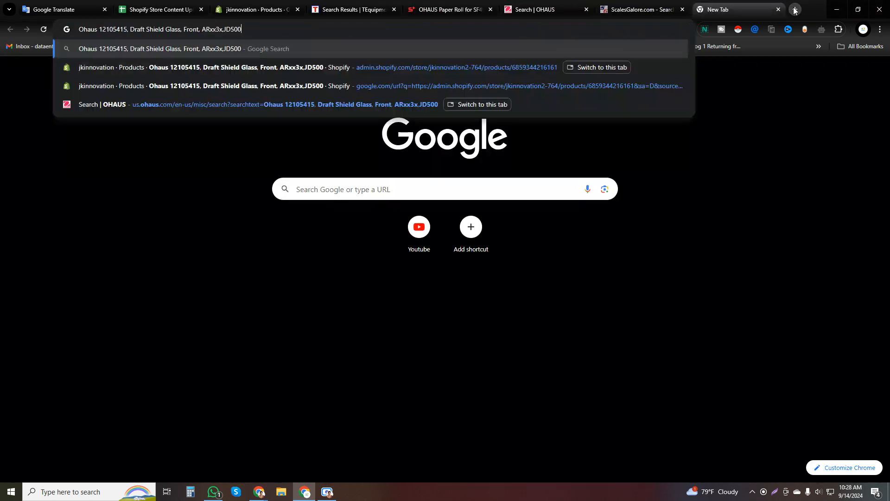
pyautogui.press('Return')
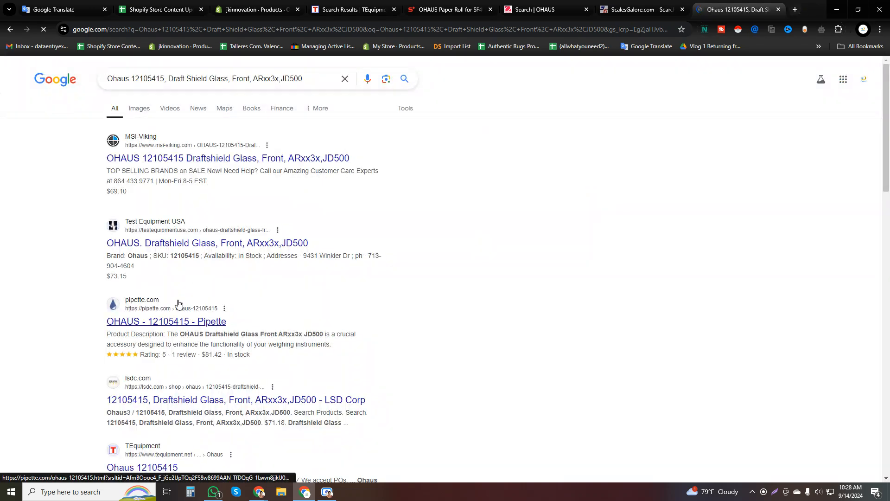
pyautogui.scroll(-3, 235, 238)
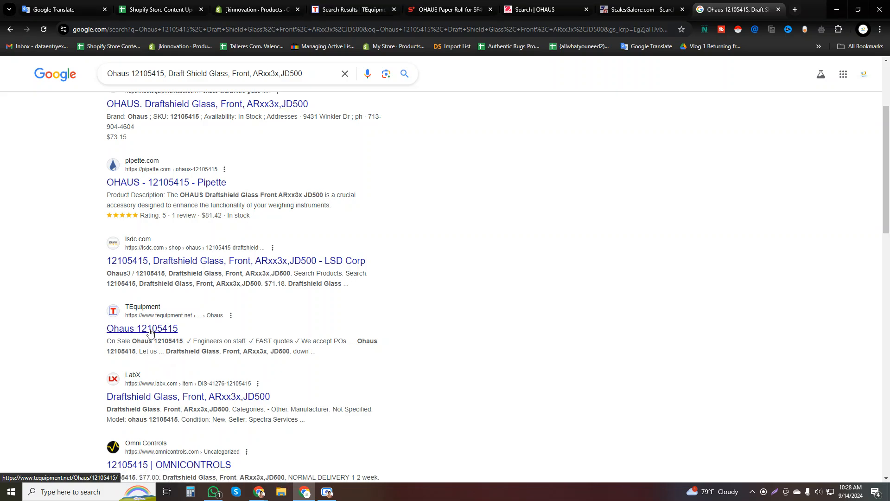
# Open the TEquipment and LabX listings for Ohaus 12105415, check their product content, and close both pages.
pyautogui.middleClick(150, 330)
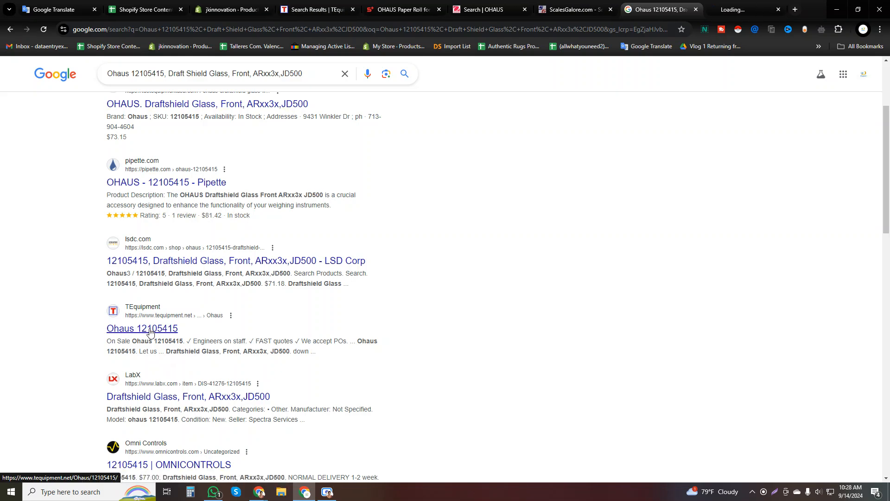
pyautogui.middleClick(166, 397)
pyautogui.click(672, 9)
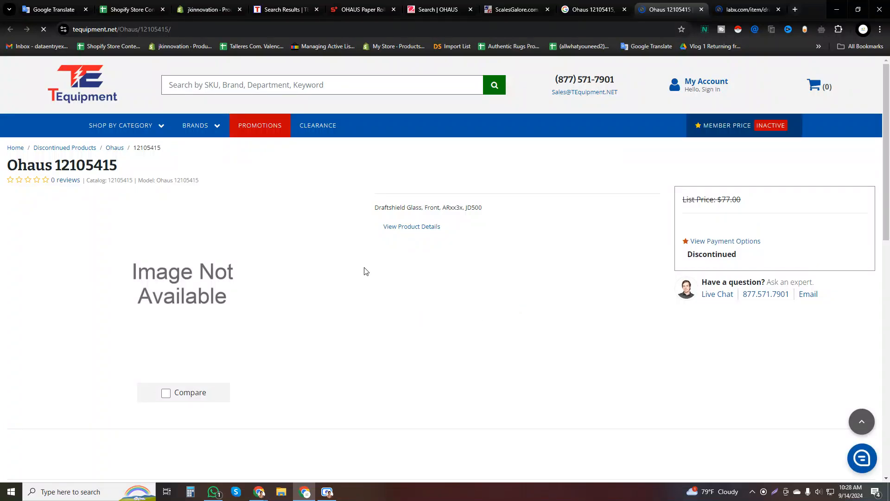
pyautogui.click(754, 6)
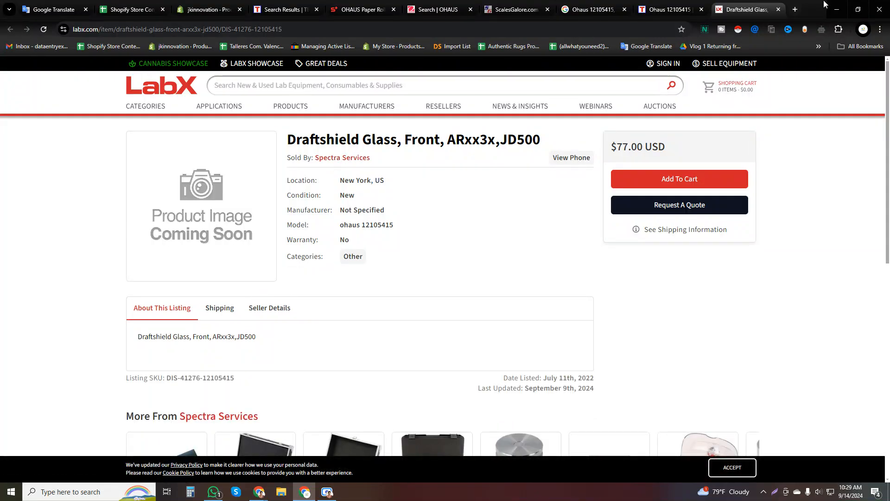
pyautogui.click(779, 9)
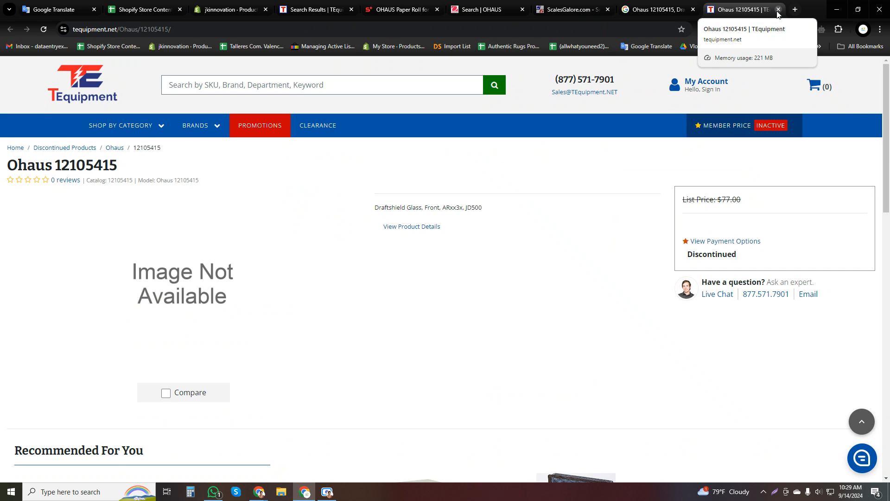
pyautogui.click(779, 10)
# Replace the international-orders note in the Ohaus 12105415 description with the tracking sheet's import-tax note from B1 in bold, and save the product.
pyautogui.click(218, 9)
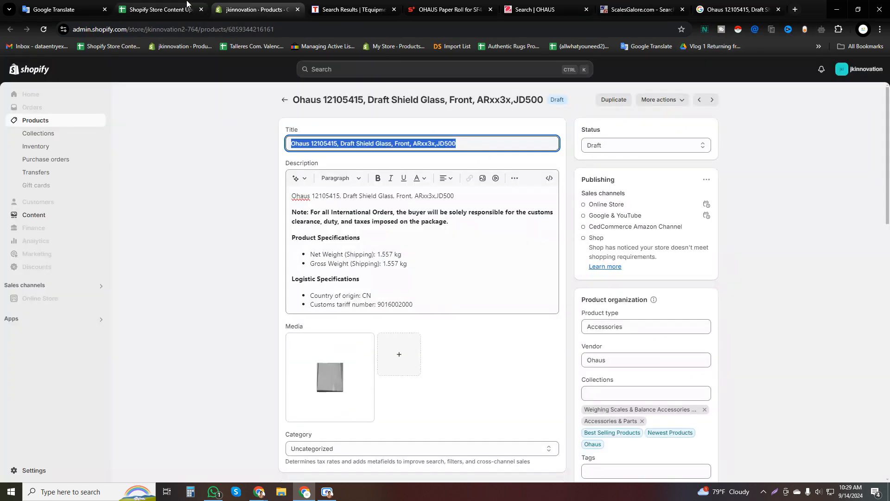
pyautogui.doubleClick(344, 215)
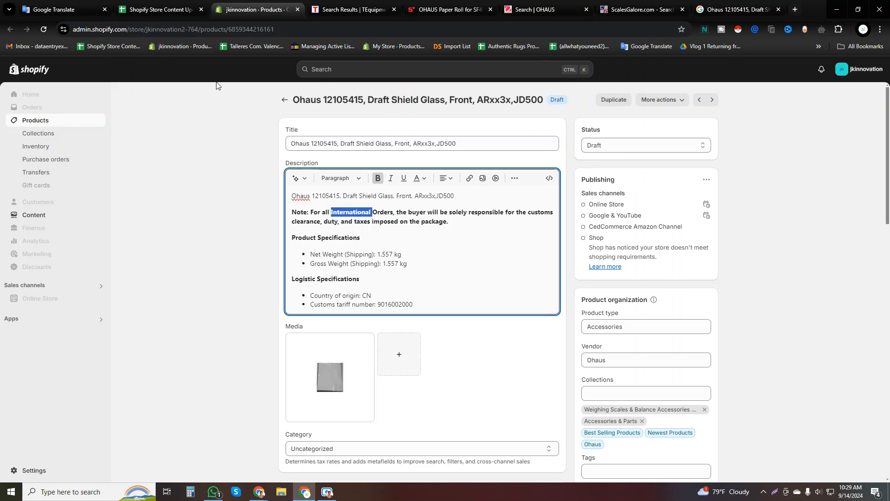
pyautogui.click(190, 12)
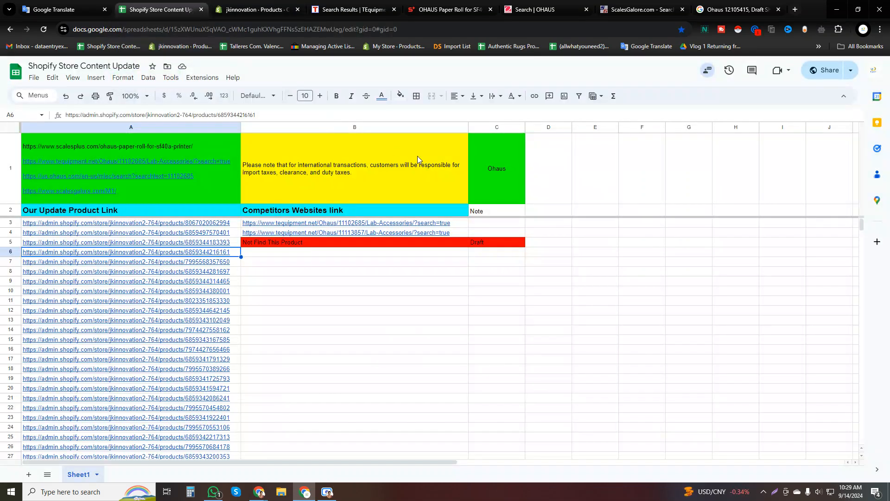
pyautogui.click(417, 158)
pyautogui.click(255, 9)
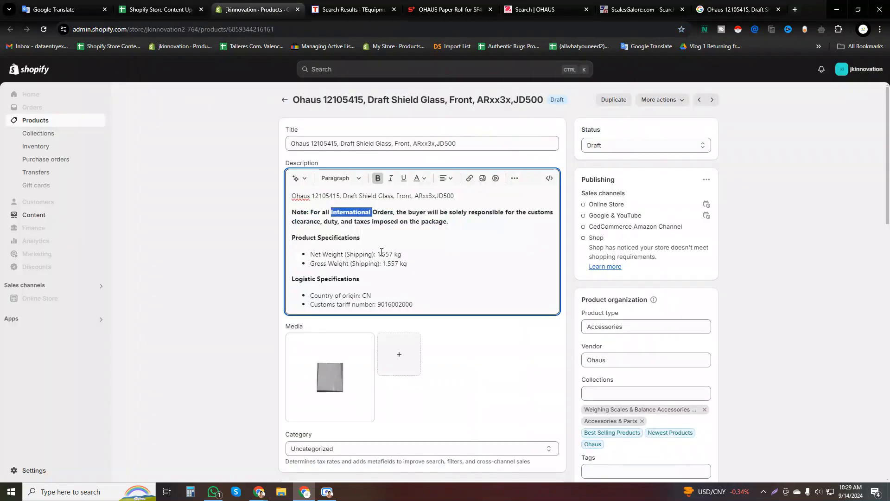
pyautogui.tripleClick(363, 215)
pyautogui.write('Please note that for international transactions, customers will be responsible for import taxes, clearance, and duty taxes.')
pyautogui.moveTo(394, 223); pyautogui.dragTo(291, 214)
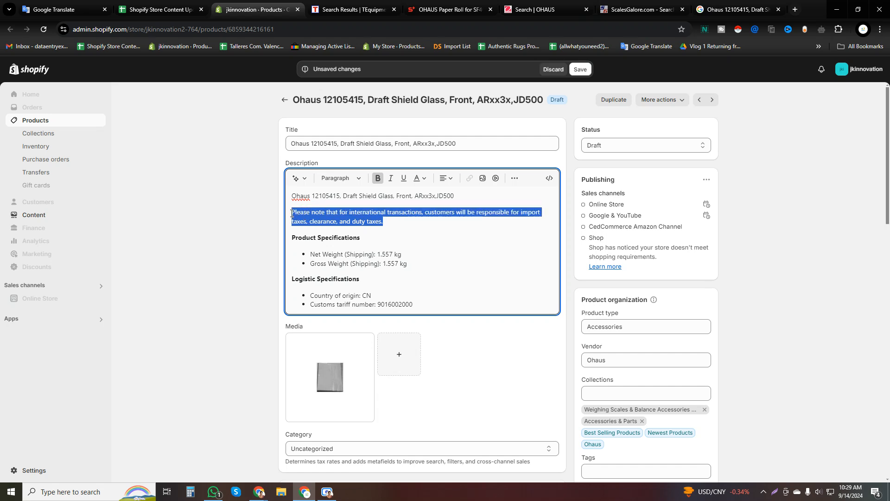
pyautogui.click(378, 178)
pyautogui.click(581, 69)
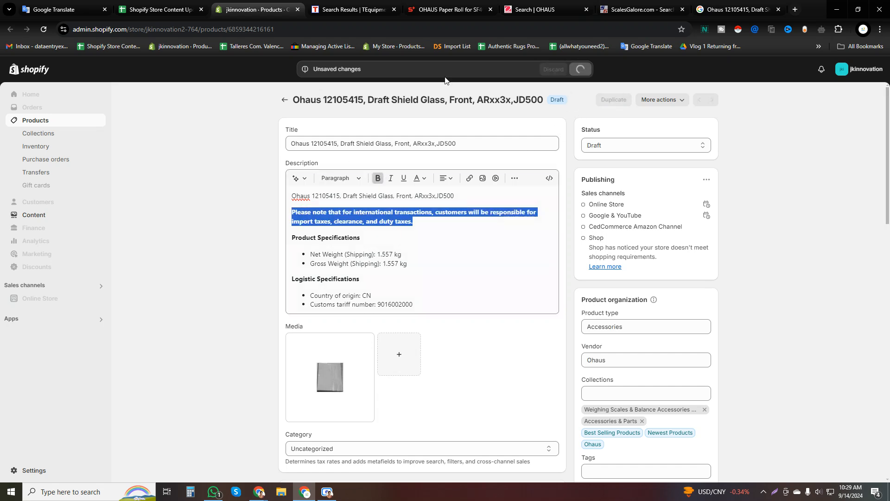
# Log "Not Find This Product" and "Draft" for row 6 of the tracking sheet by filling down B5:C5.
pyautogui.click(157, 9)
pyautogui.moveTo(426, 254); pyautogui.dragTo(473, 254)
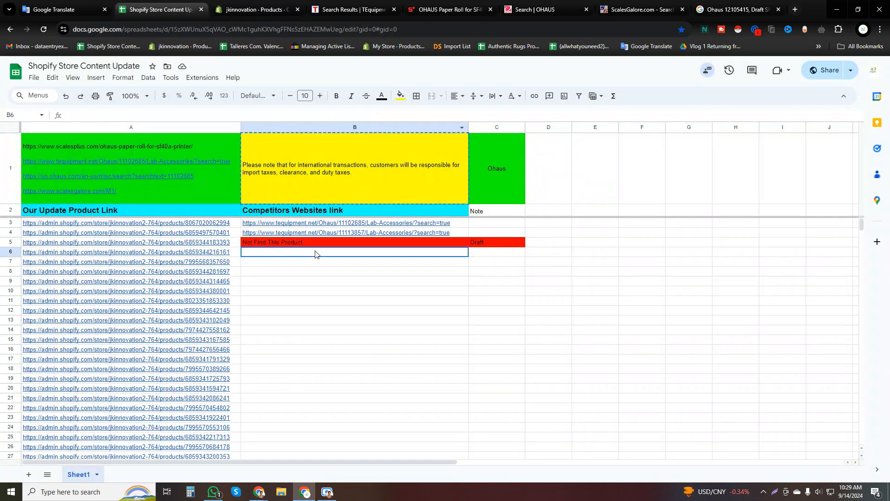
pyautogui.hotkey('ctrl', 'd')
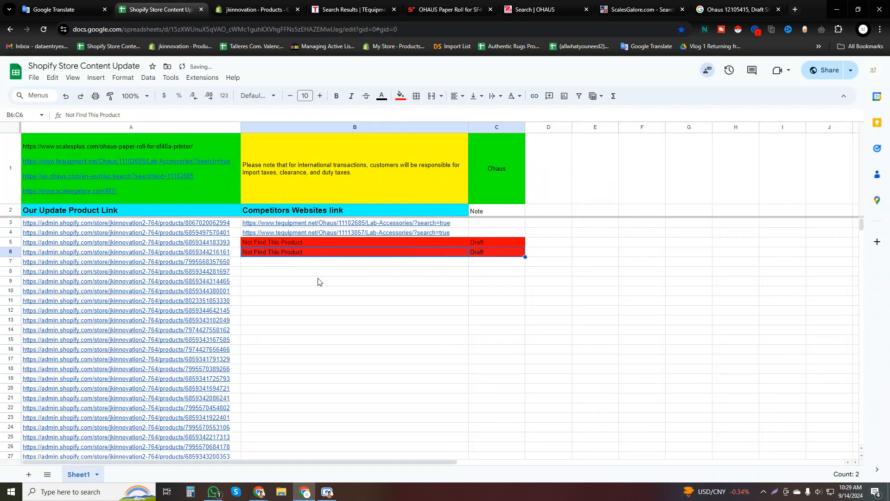
# Open the Shopify product linked in A7 of the tracking sheet and close the Ohaus 12105415 product page.
pyautogui.click(227, 265)
pyautogui.click(107, 277)
pyautogui.click(343, 11)
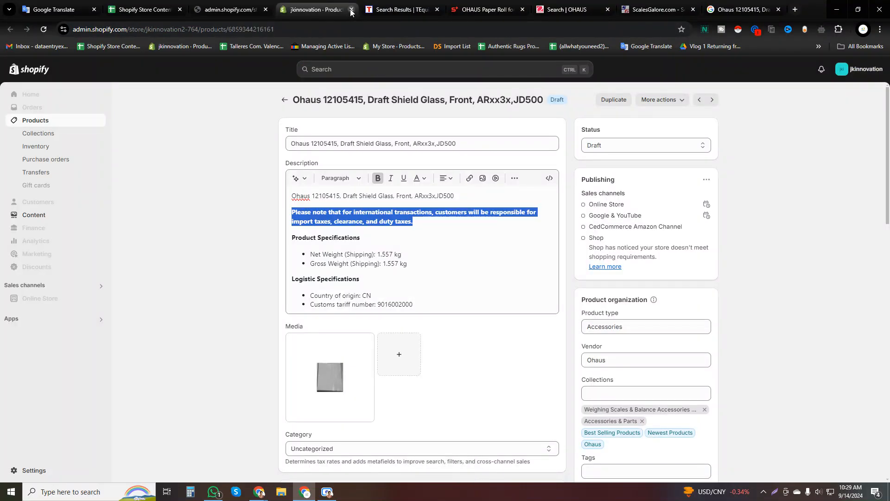
pyautogui.click(351, 10)
pyautogui.click(230, 9)
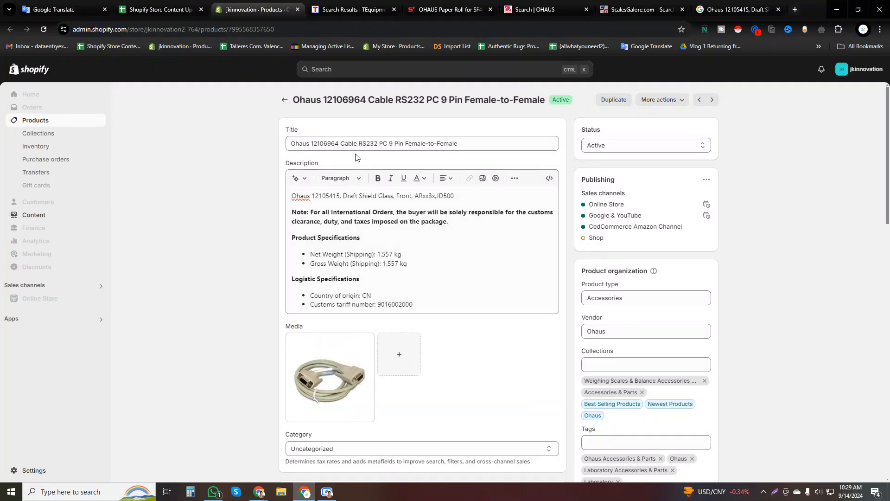
# Search TEquipment for "Ohaus 12106964 Cable RS232 PC 9 Pin Female-to-Female", open the matching listing, and repeat the title search there.
pyautogui.tripleClick(356, 144)
pyautogui.hotkey('ctrl', 'c')
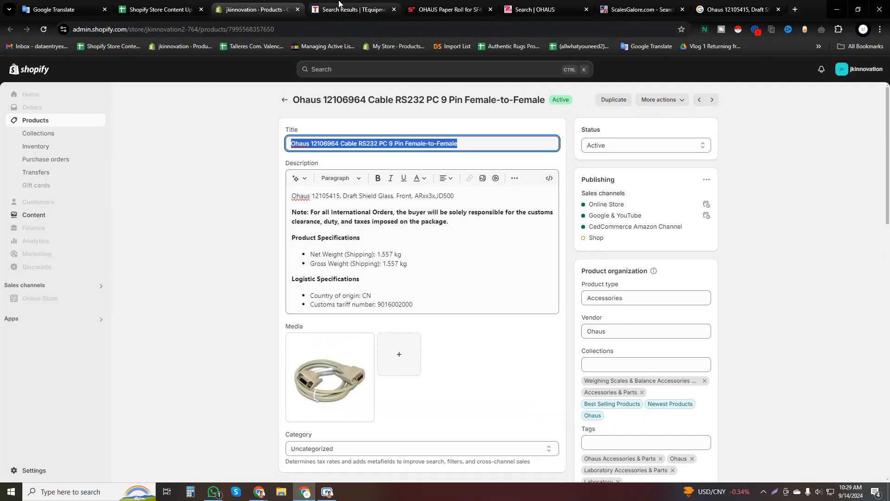
pyautogui.click(352, 9)
pyautogui.click(353, 83)
pyautogui.hotkey('ctrl', 'v')
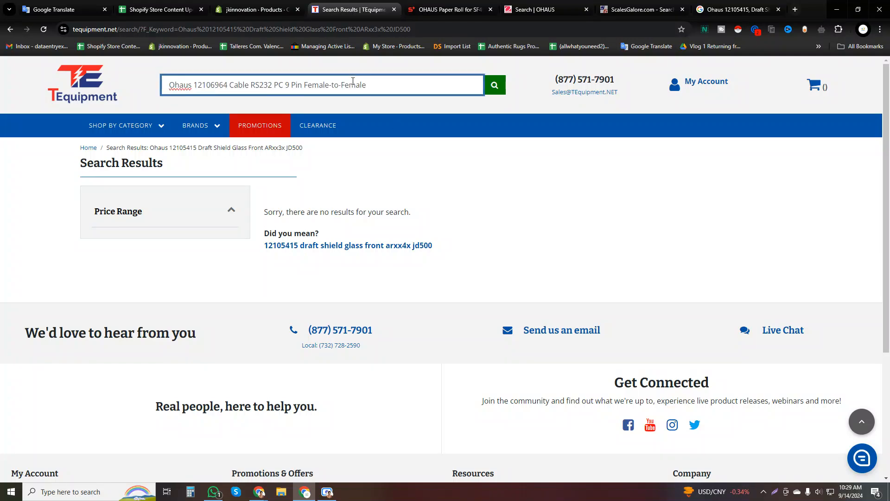
pyautogui.click(286, 153)
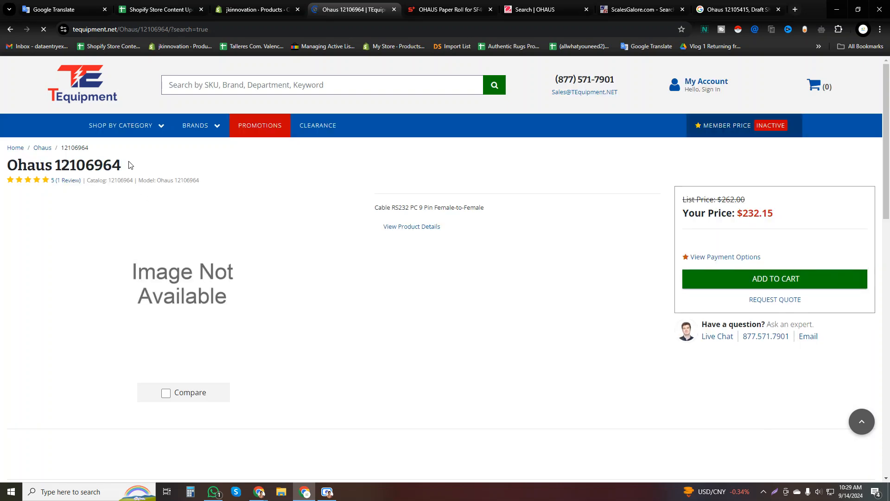
pyautogui.moveTo(122, 165); pyautogui.dragTo(7, 166)
pyautogui.hotkey('ctrl', 'c')
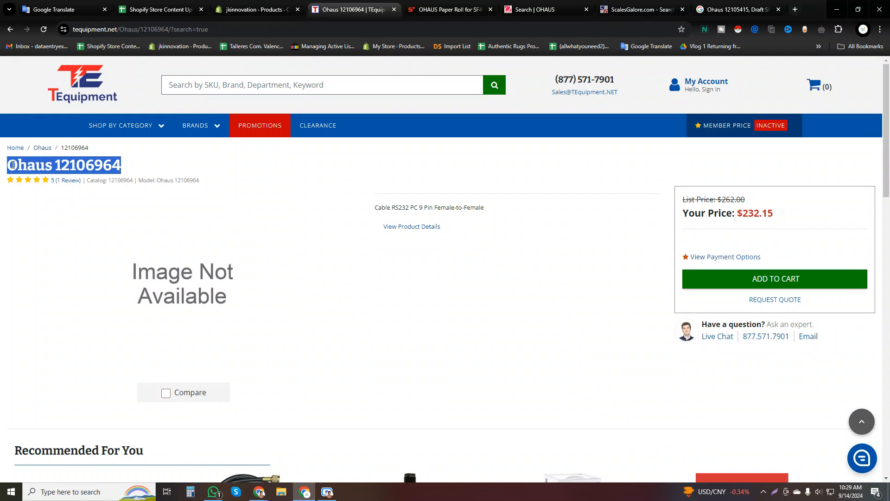
pyautogui.click(278, 87)
pyautogui.hotkey('ctrl', 'v')
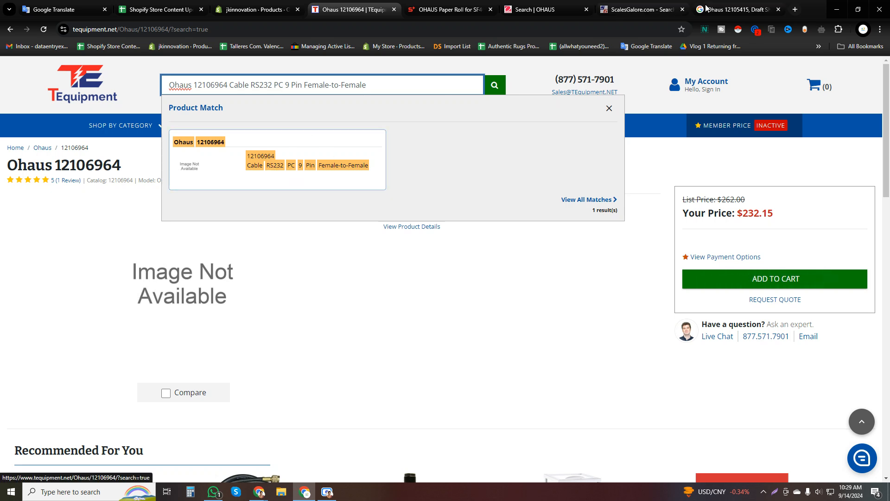
# Close the old Google results and search ScalesGalore for "Ohaus 12106964 Cable RS232 PC 9 Pin Female-to-Female".
pyautogui.click(720, 10)
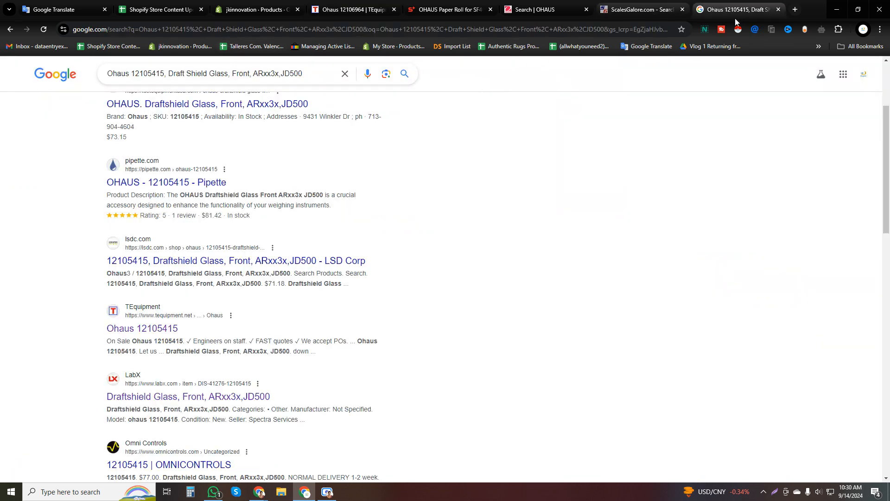
pyautogui.click(779, 10)
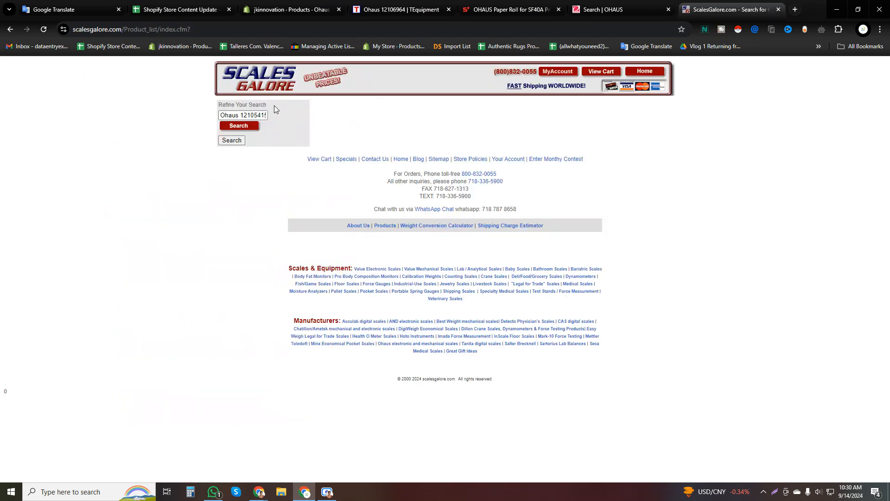
pyautogui.click(243, 115)
pyautogui.hotkey('ctrl', 'a')
pyautogui.hotkey('ctrl', 'v')
pyautogui.click(233, 127)
# Glance at the OHAUS search page and search ScalesPlus for "Ohaus 12106964 Cable RS232 PC 9 Pin Female-to-Female".
pyautogui.click(640, 10)
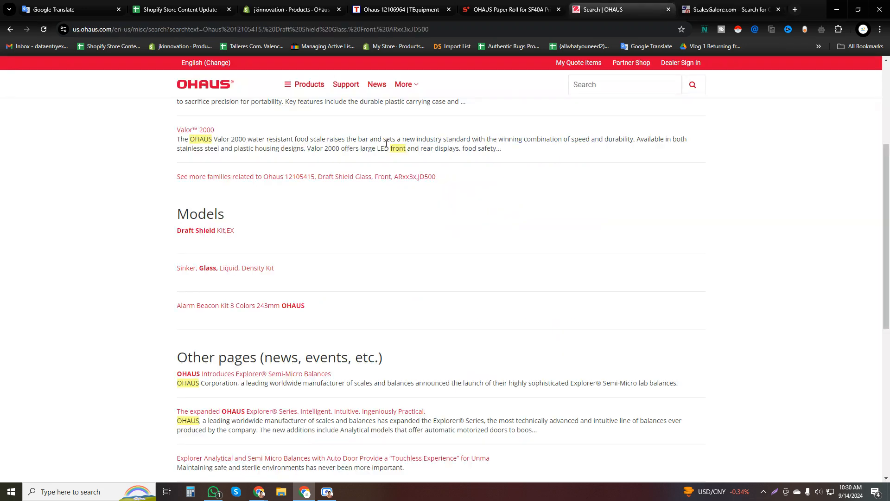
pyautogui.click(510, 9)
pyautogui.hotkey('ctrl', 'a')
pyautogui.hotkey('ctrl', 'v')
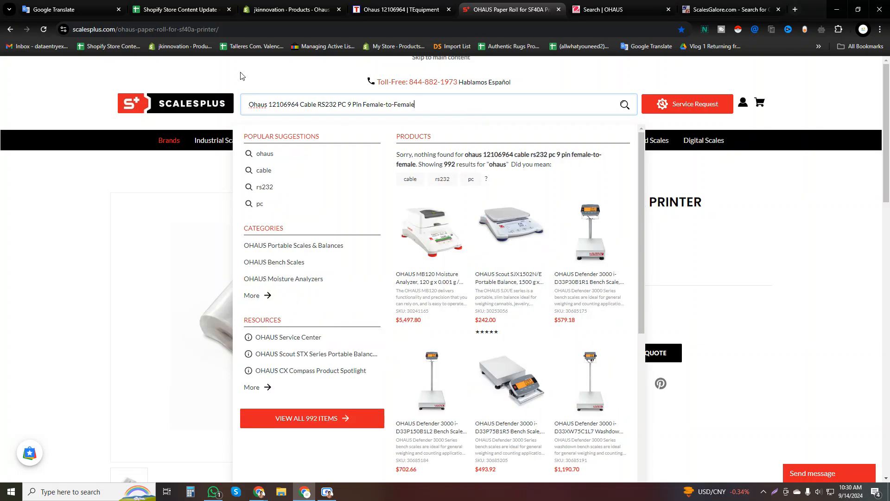
# Compare the Shopify product with TEquipment's Ohaus 12106964 listing and examine the international-orders note in the Shopify description.
pyautogui.click(292, 9)
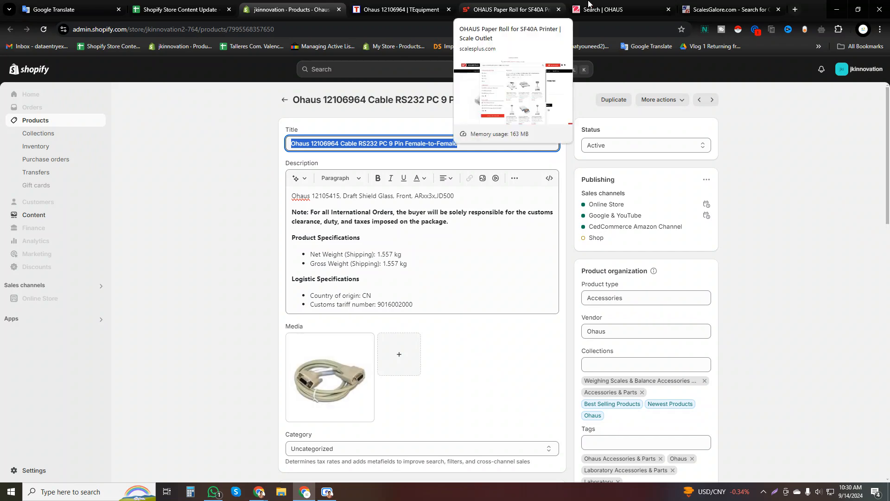
pyautogui.click(574, 3)
pyautogui.click(256, 3)
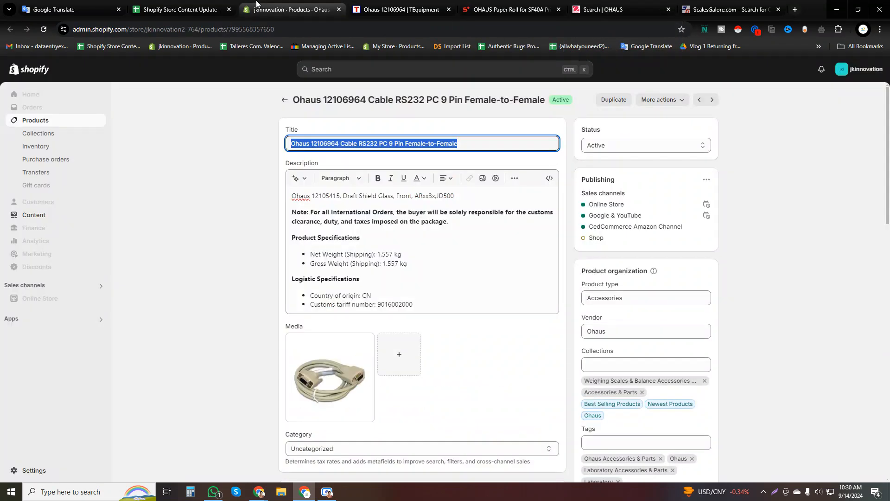
pyautogui.click(433, 4)
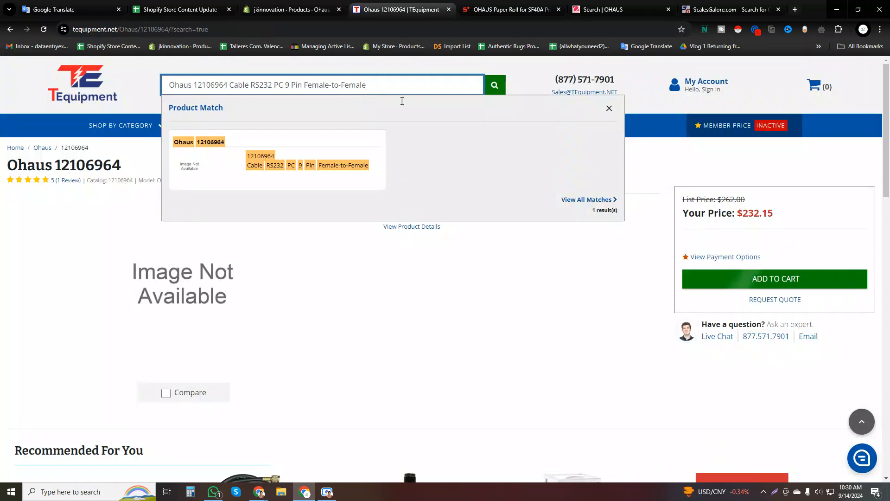
pyautogui.click(134, 168)
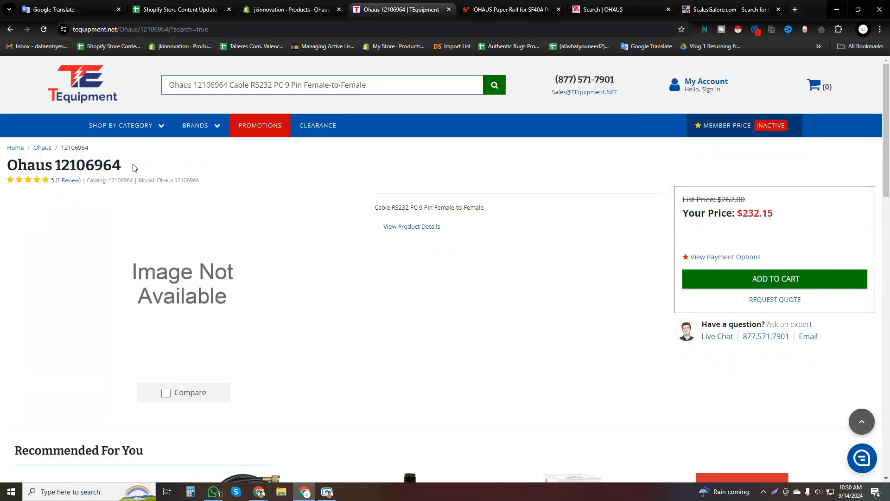
pyautogui.scroll(-4, 241, 298)
pyautogui.scroll(5, 324, 259)
pyautogui.click(290, 9)
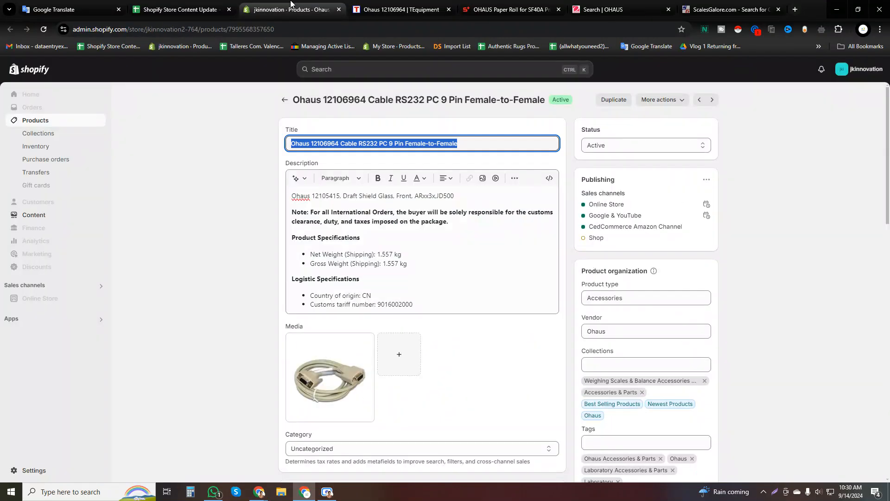
pyautogui.tripleClick(344, 217)
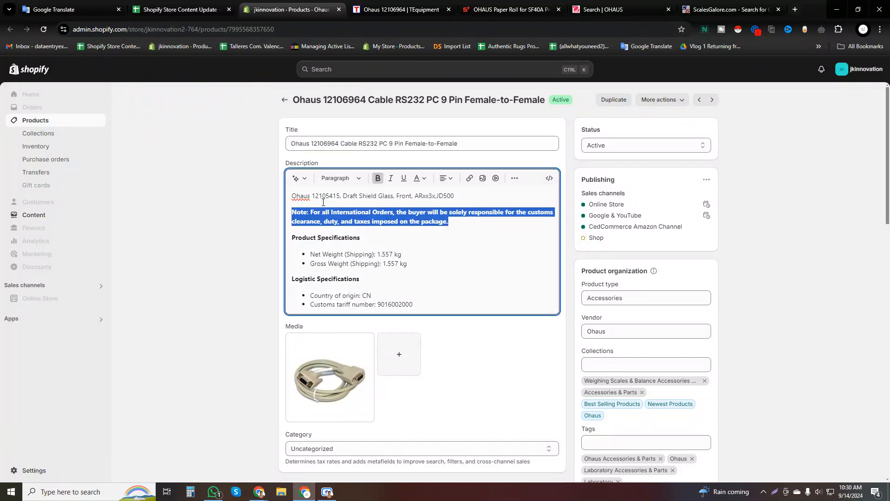
# Search TEquipment for "Cable RS232 PC 9 Pin Female-to-Female" without the brand and model number, and open the Ohaus 12106964 match.
pyautogui.click(433, 6)
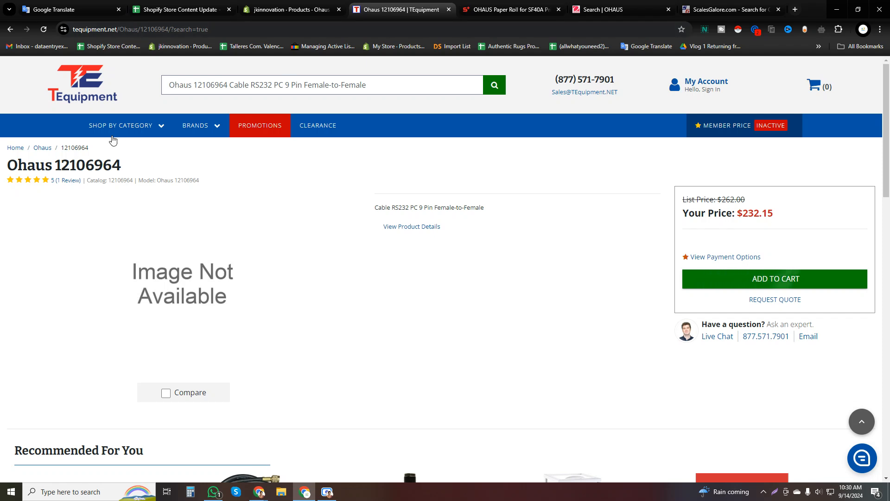
pyautogui.tripleClick(103, 166)
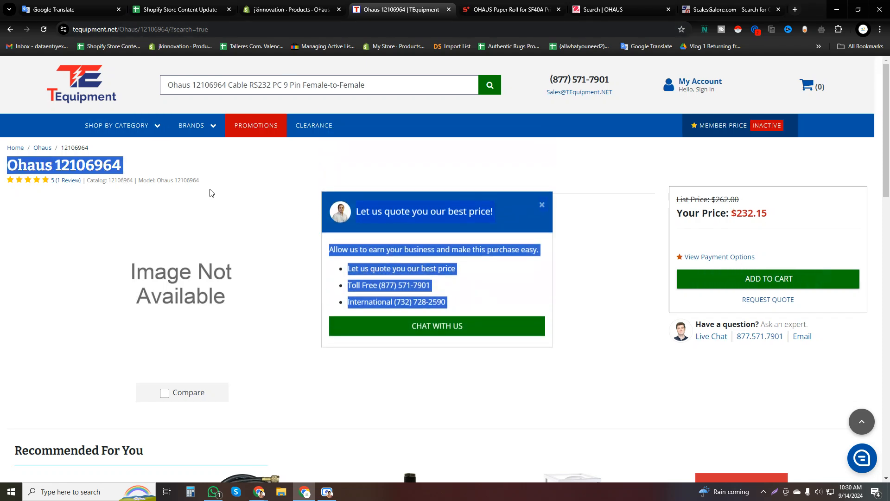
pyautogui.click(540, 208)
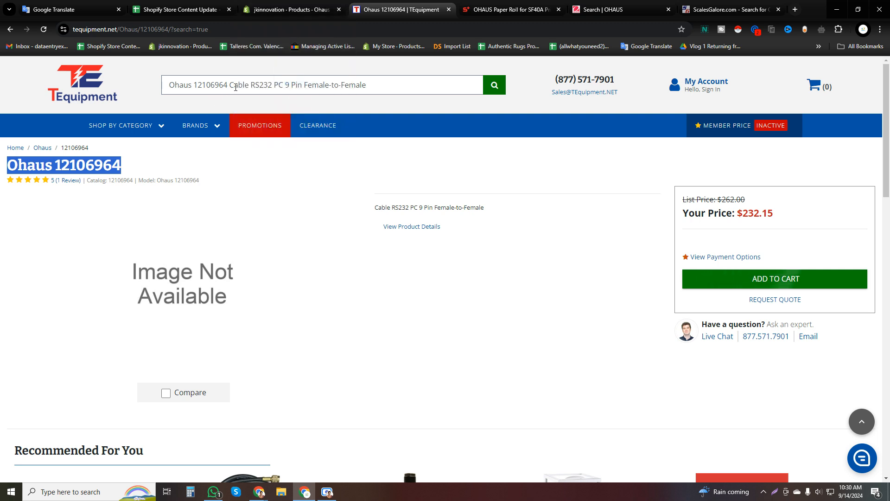
pyautogui.moveTo(230, 85); pyautogui.dragTo(165, 84)
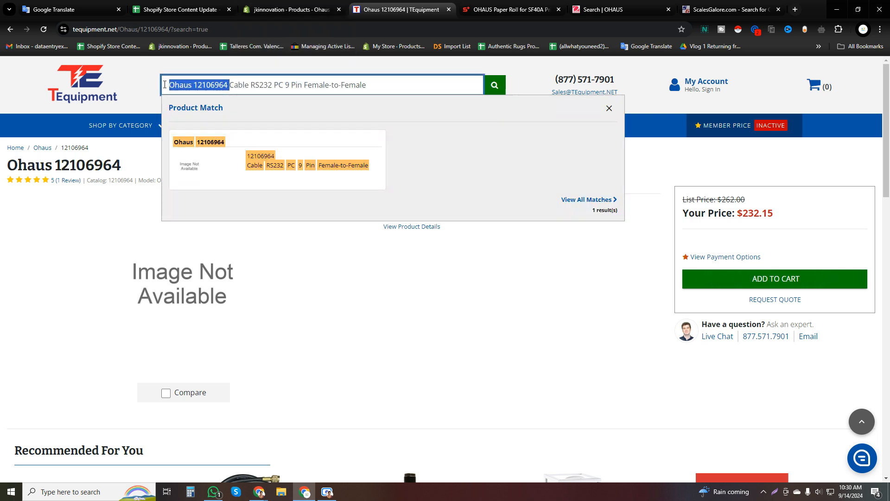
pyautogui.press('BackSpace')
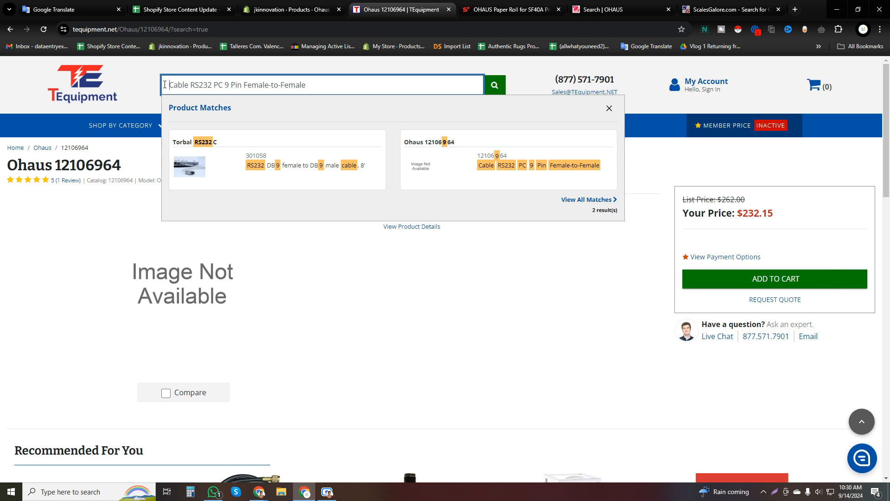
pyautogui.click(474, 160)
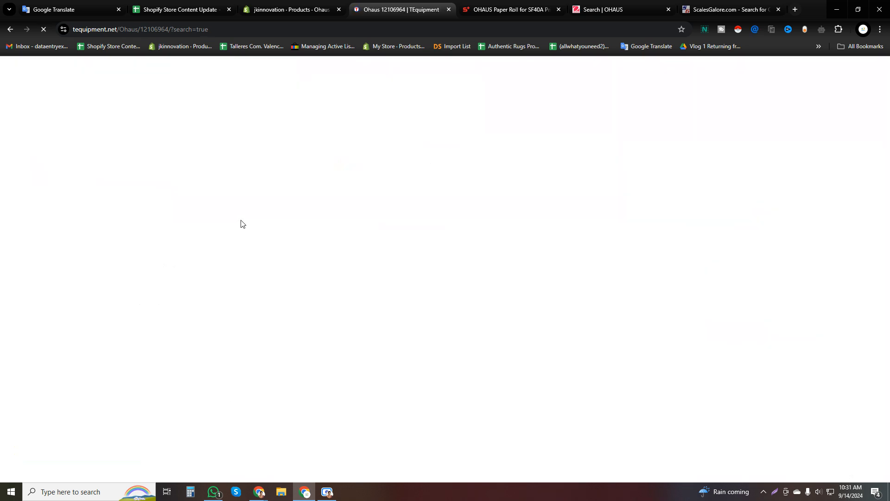
# Check the tracking sheet's entries and the Ohaus 12106964 product's title and status options in Shopify.
pyautogui.click(199, 6)
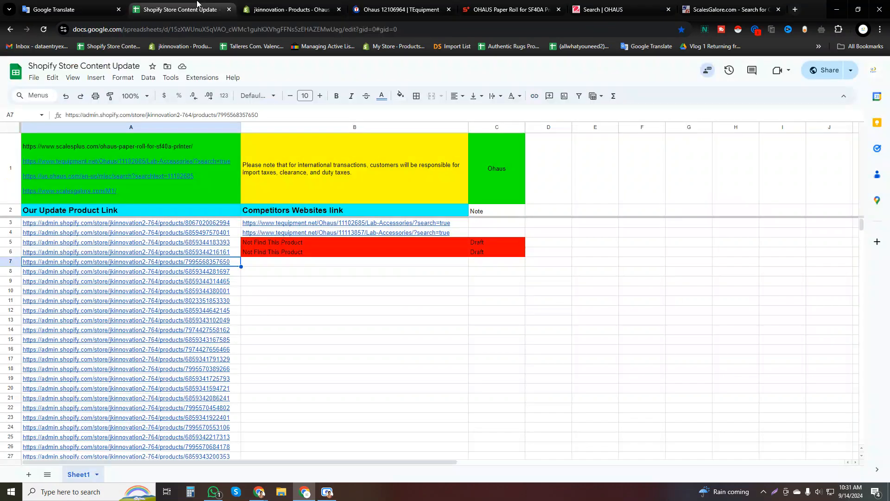
pyautogui.click(265, 6)
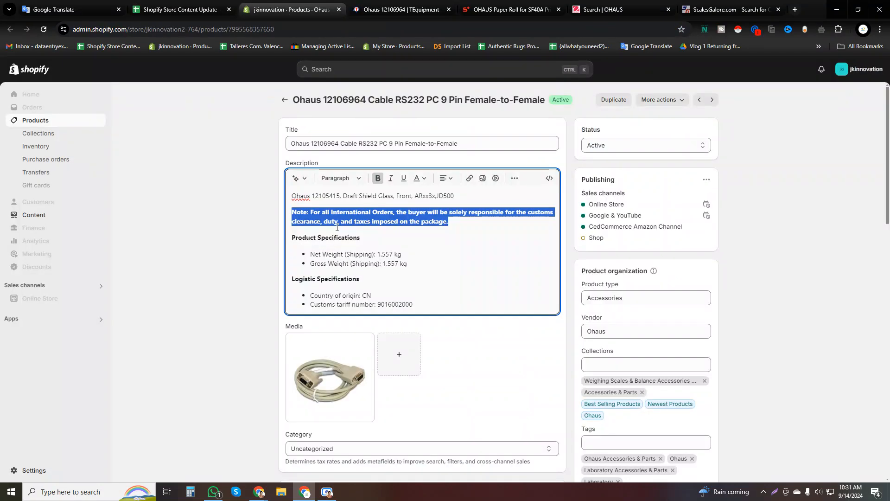
pyautogui.tripleClick(342, 143)
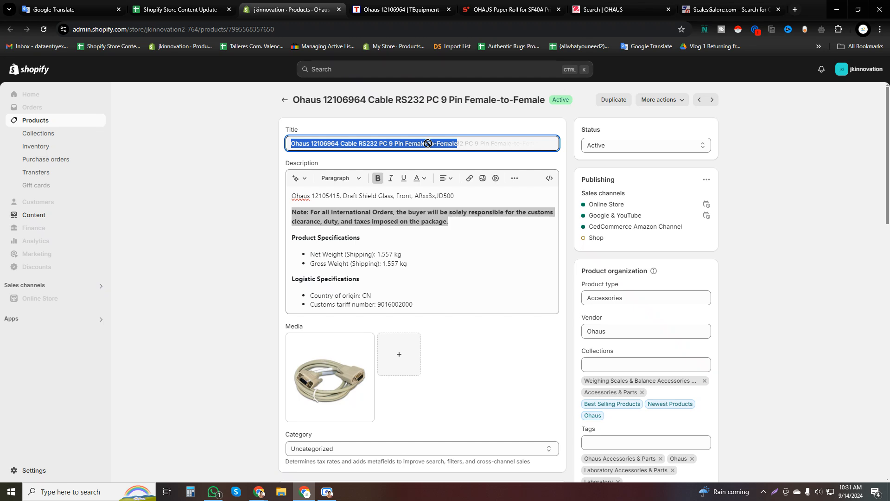
pyautogui.press('Tab')
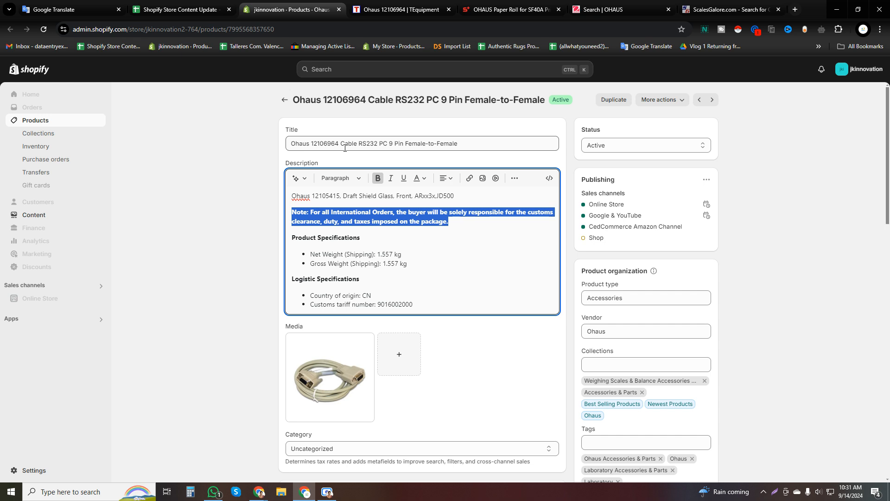
pyautogui.tripleClick(311, 143)
pyautogui.click(611, 146)
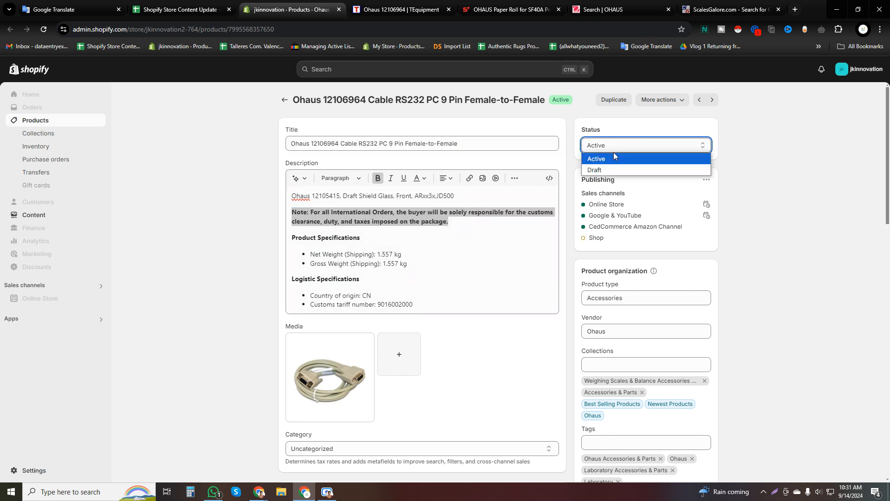
pyautogui.click(204, 250)
# Replace the international-orders note in the Ohaus 12106964 description with the tracking sheet's import-tax note from B1, in bold.
pyautogui.click(191, 8)
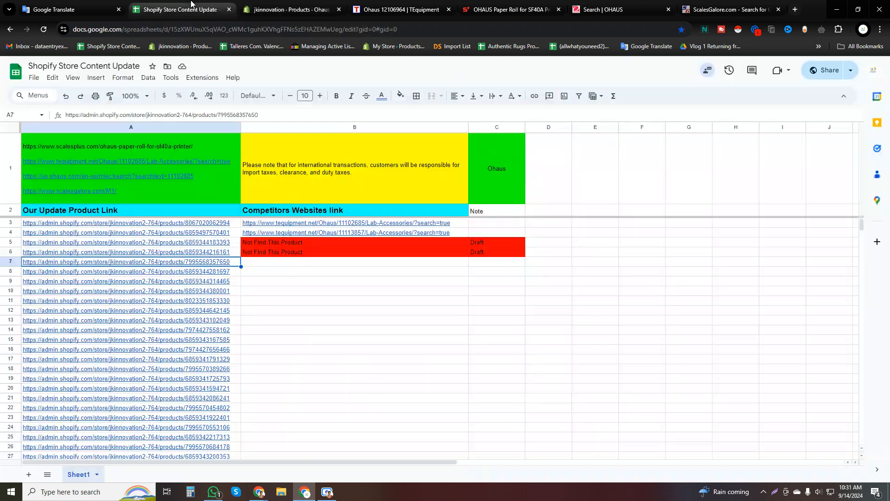
pyautogui.click(333, 178)
pyautogui.hotkey('ctrl', 'c')
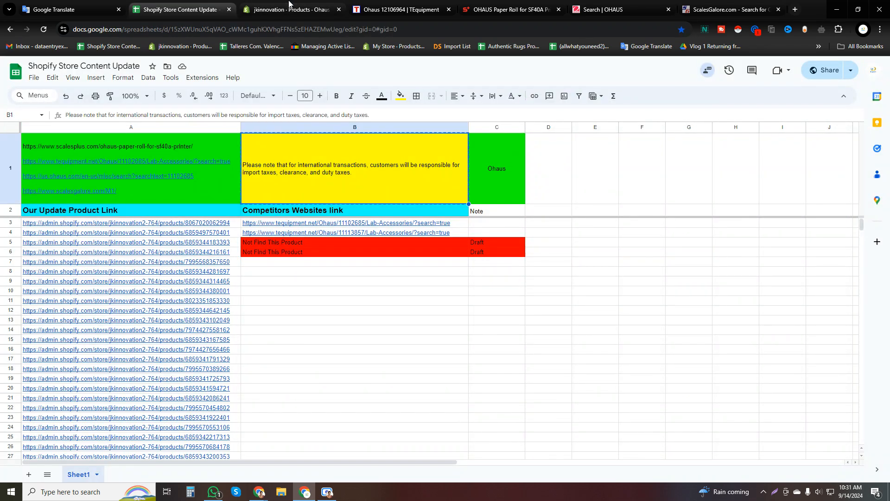
pyautogui.click(291, 5)
pyautogui.hotkey('ctrl', 'v')
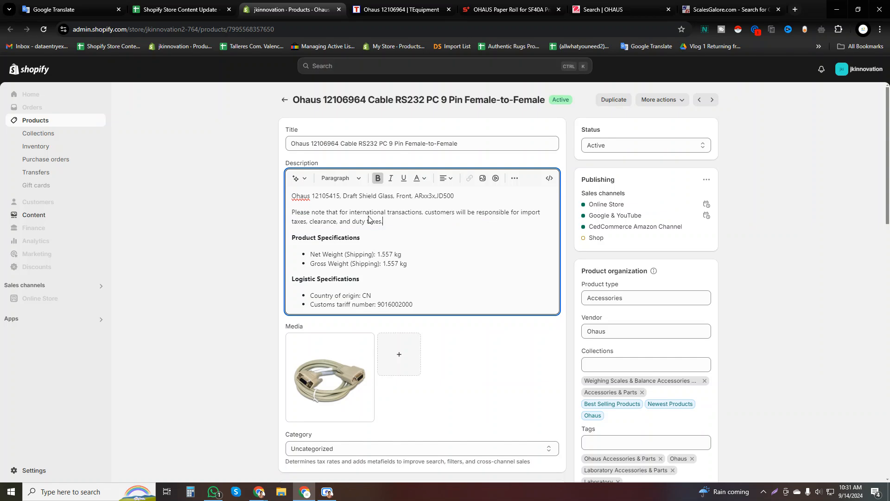
pyautogui.moveTo(389, 221); pyautogui.dragTo(295, 214)
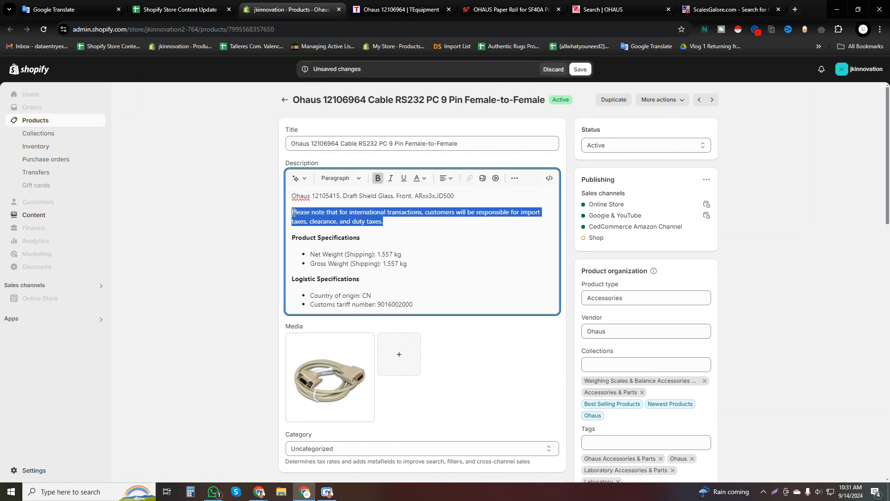
pyautogui.click(378, 178)
pyautogui.click(335, 222)
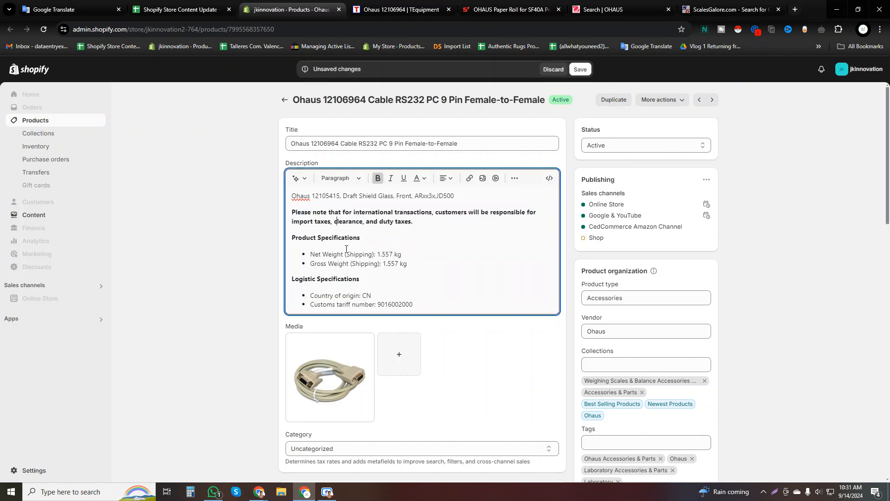
# Save the Ohaus 12106964 product and compare its Shopify details with the TEquipment listing.
pyautogui.click(580, 69)
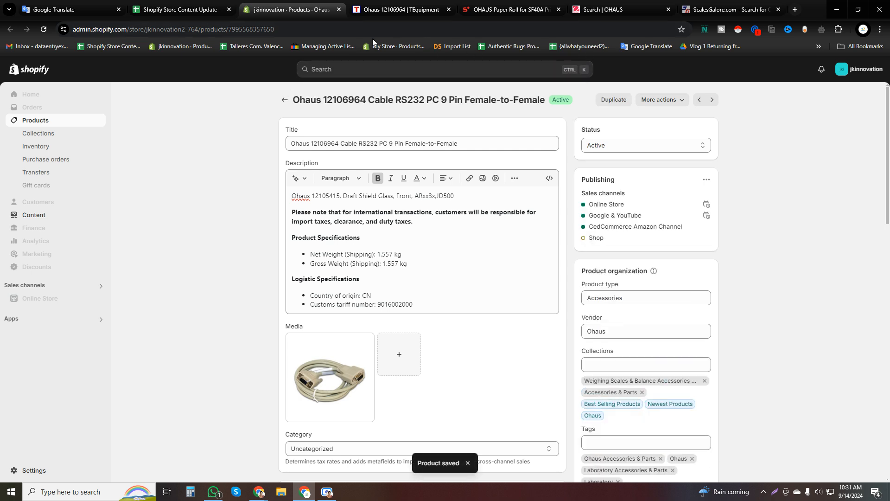
pyautogui.click(396, 10)
pyautogui.moveTo(121, 166); pyautogui.dragTo(19, 163)
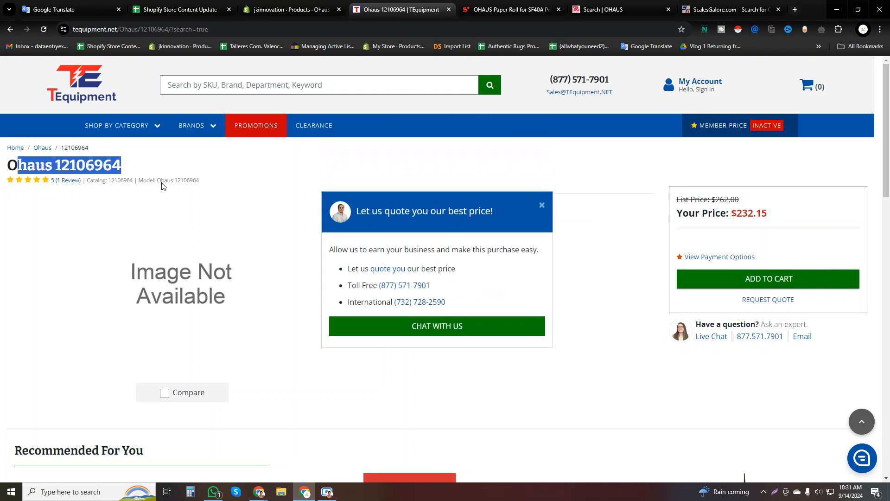
pyautogui.click(543, 205)
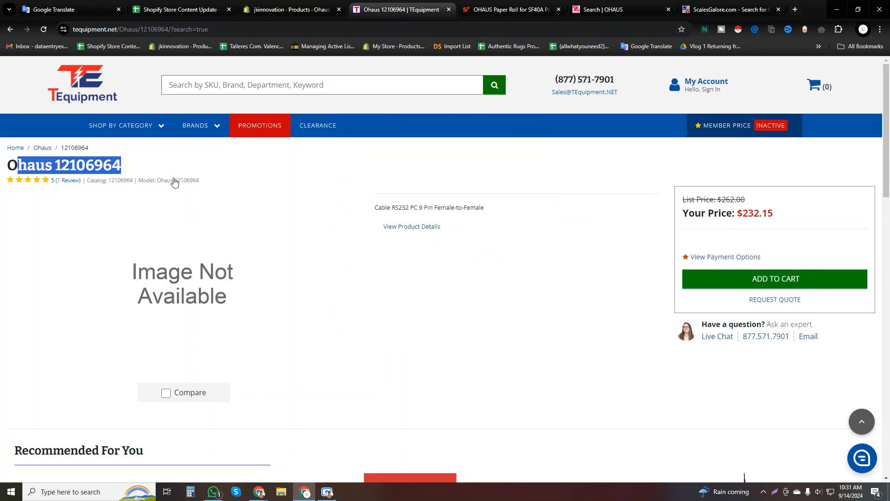
pyautogui.click(268, 6)
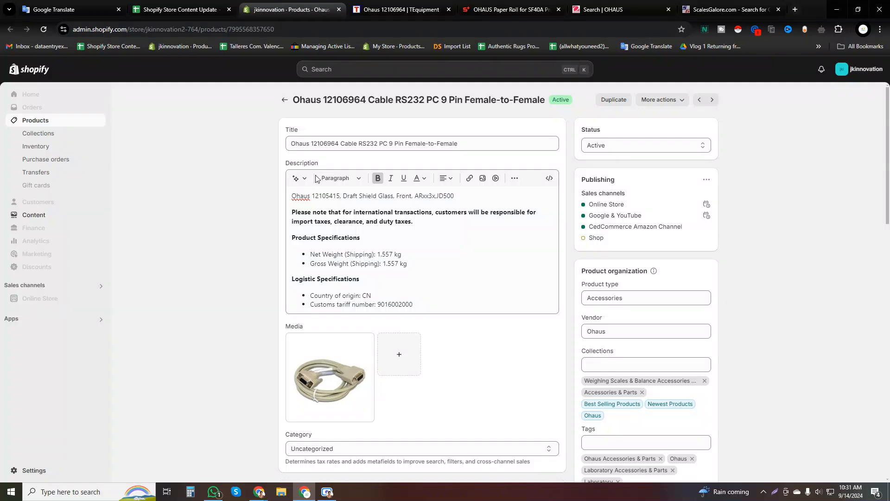
pyautogui.click(397, 6)
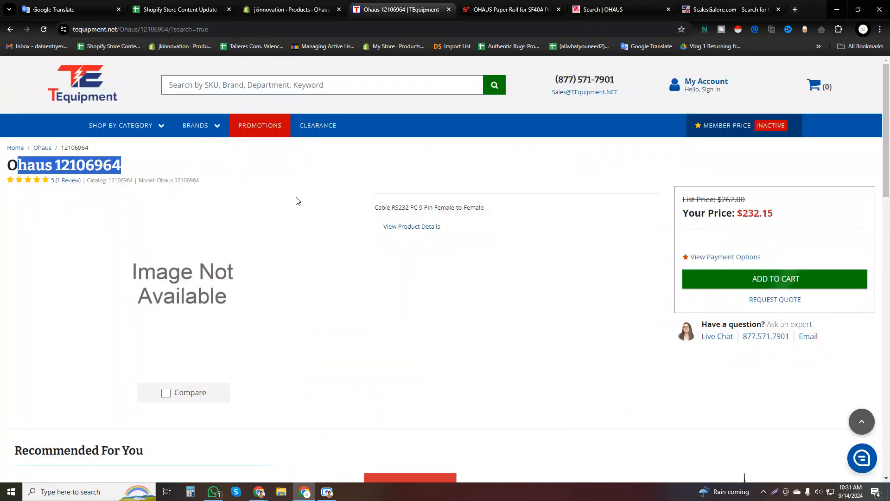
pyautogui.click(285, 6)
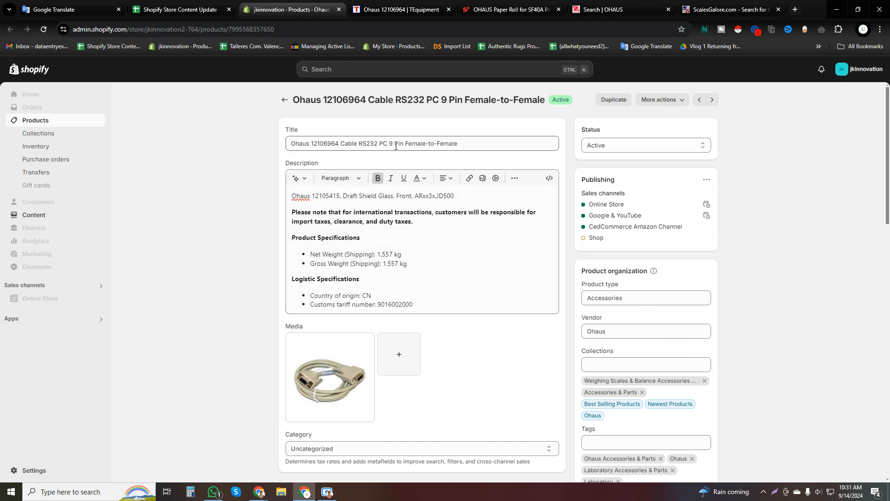
# Log the TEquipment Ohaus 12106964 page link in B7 of the tracking sheet and fill the cell yellow.
pyautogui.click(303, 29)
pyautogui.click(371, 10)
pyautogui.click(179, 4)
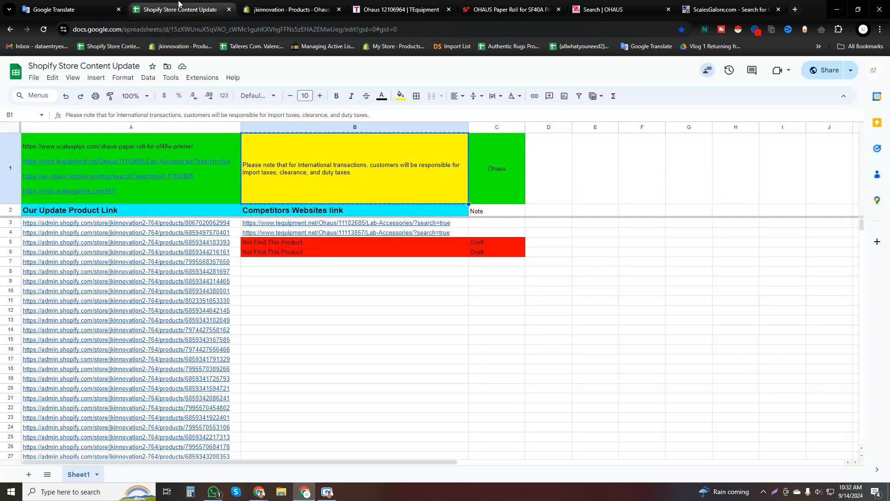
pyautogui.click(317, 262)
pyautogui.hotkey('ctrl', 'v')
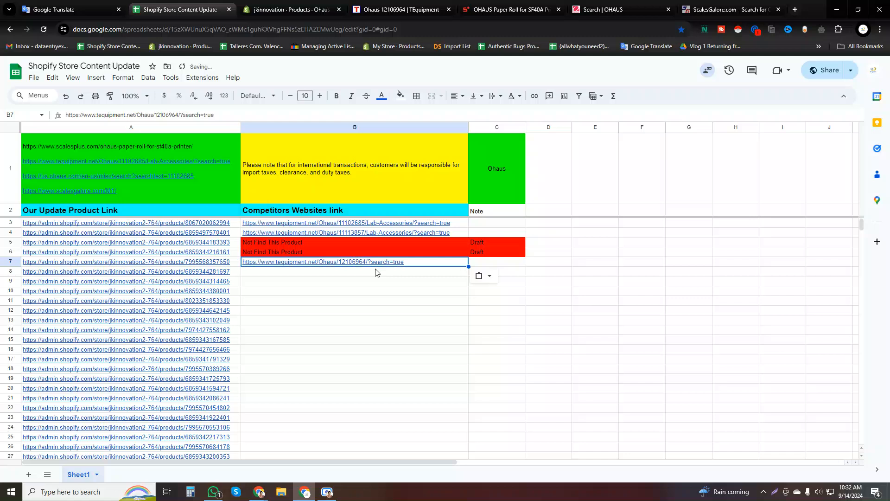
pyautogui.click(401, 95)
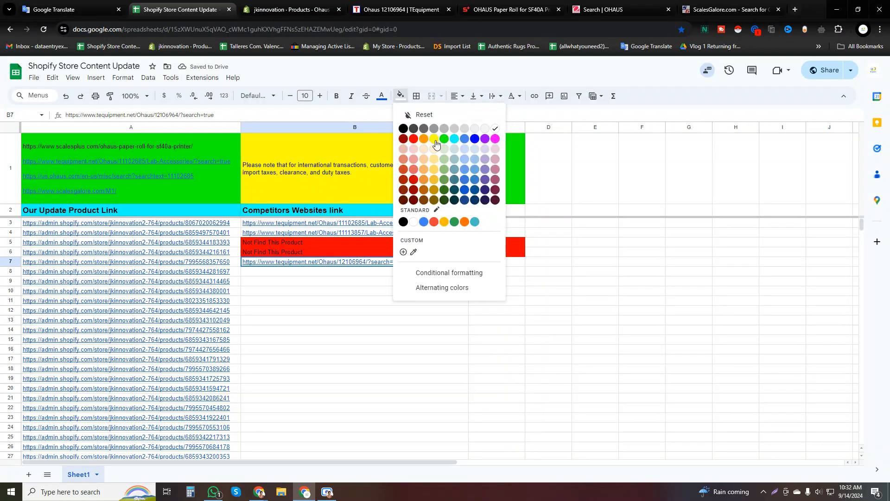
pyautogui.click(437, 144)
pyautogui.click(382, 292)
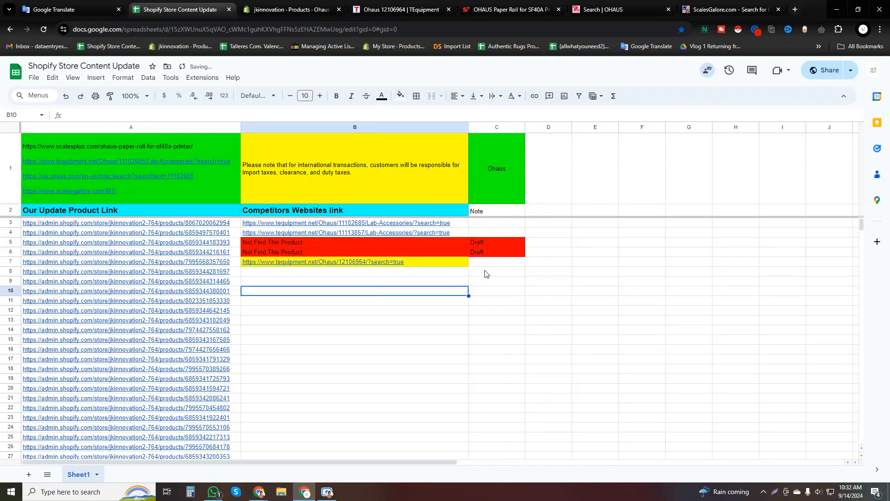
# Enter the note "Please check ASR" in C7 for the Ohaus 12106964 product.
pyautogui.click(487, 262)
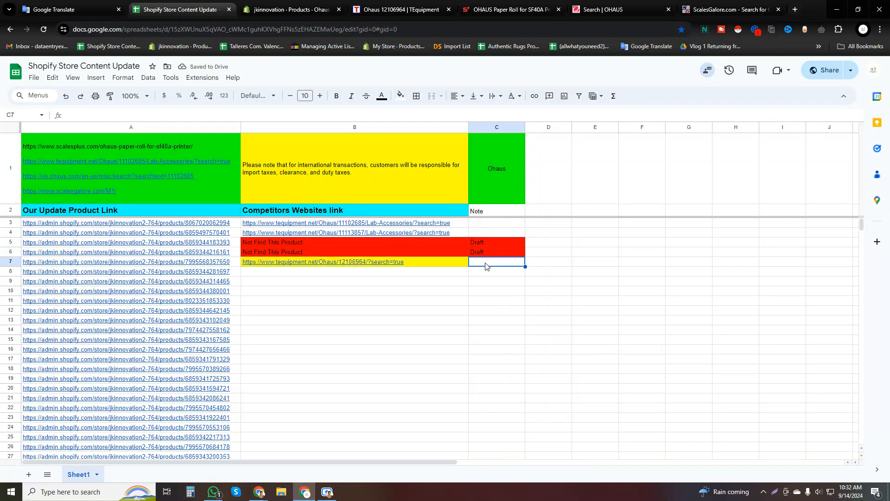
pyautogui.write('Please check')
pyautogui.click(495, 302)
pyautogui.doubleClick(506, 262)
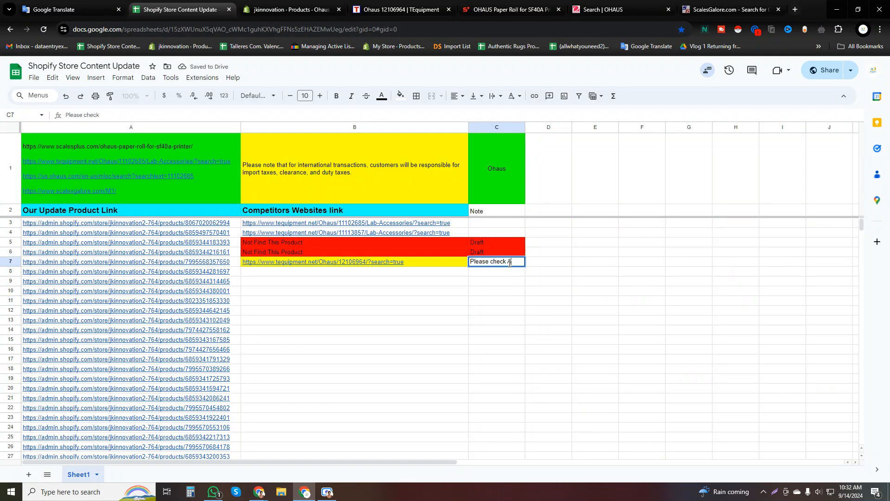
pyautogui.click(510, 293)
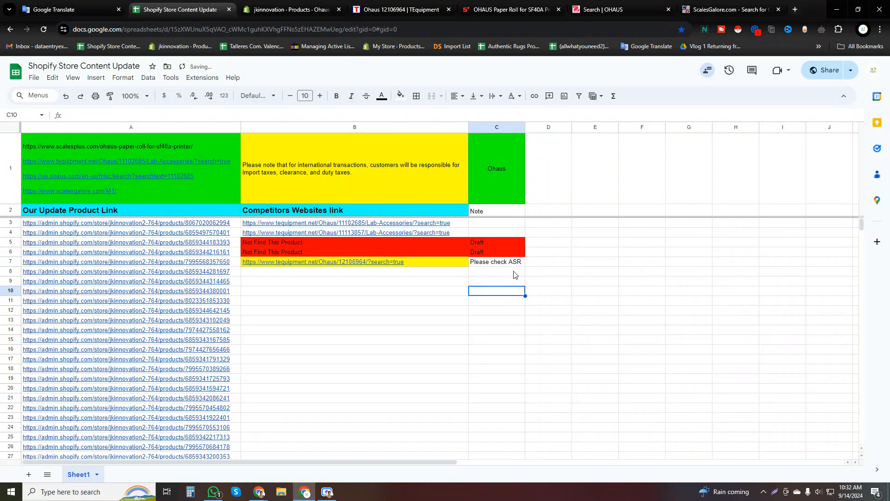
pyautogui.click(374, 301)
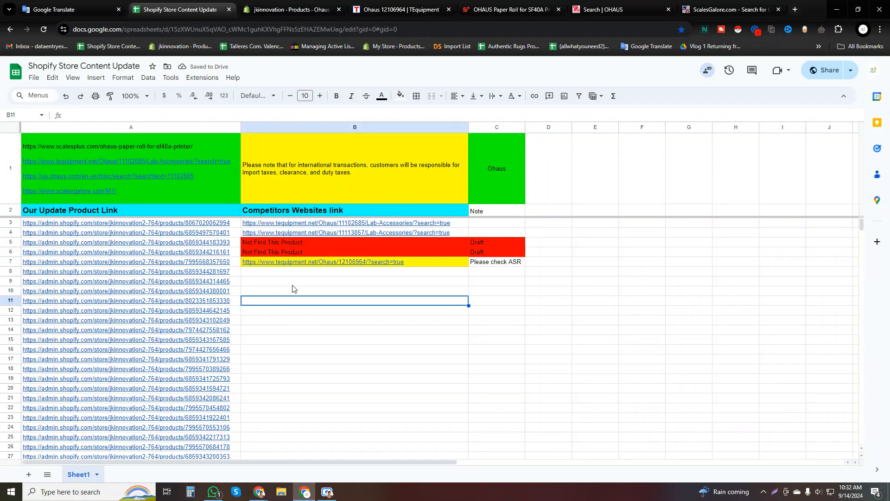
# Open the Shopify product linked in A8 and close the previous product's page.
pyautogui.click(229, 273)
pyautogui.click(111, 286)
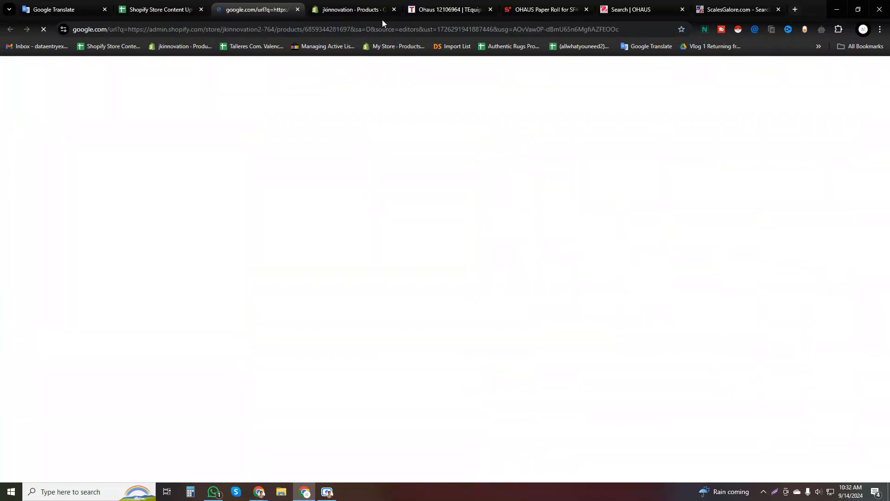
pyautogui.click(364, 6)
pyautogui.click(395, 9)
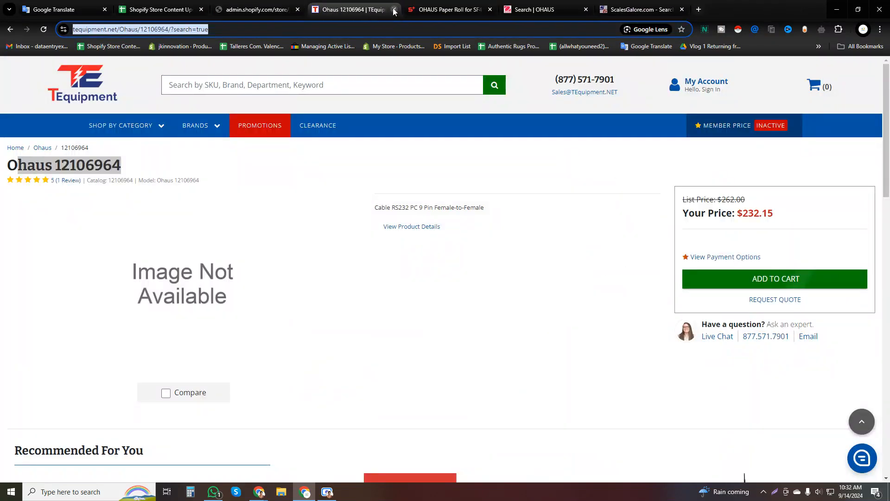
pyautogui.click(292, 4)
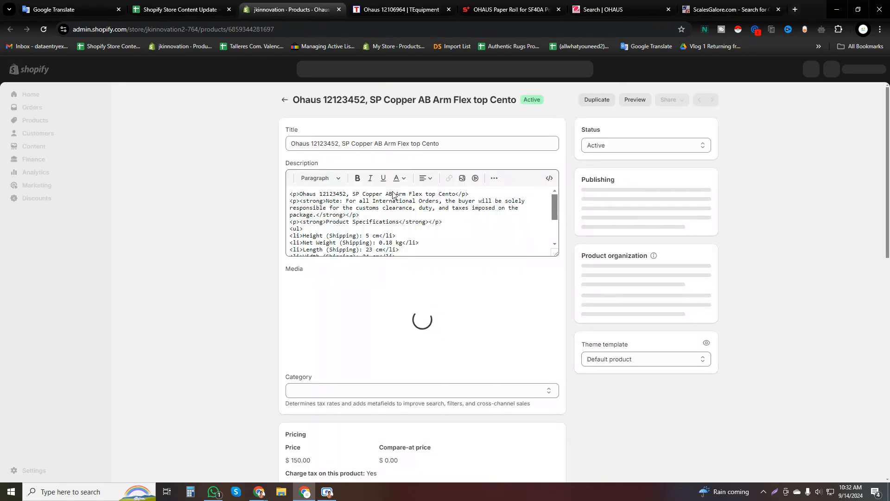
# Search TEquipment for the Shopify title "Ohaus 12123452, SP Copper AB Arm Flex top Cento" and open the Ohaus 12123452 match.
pyautogui.tripleClick(392, 142)
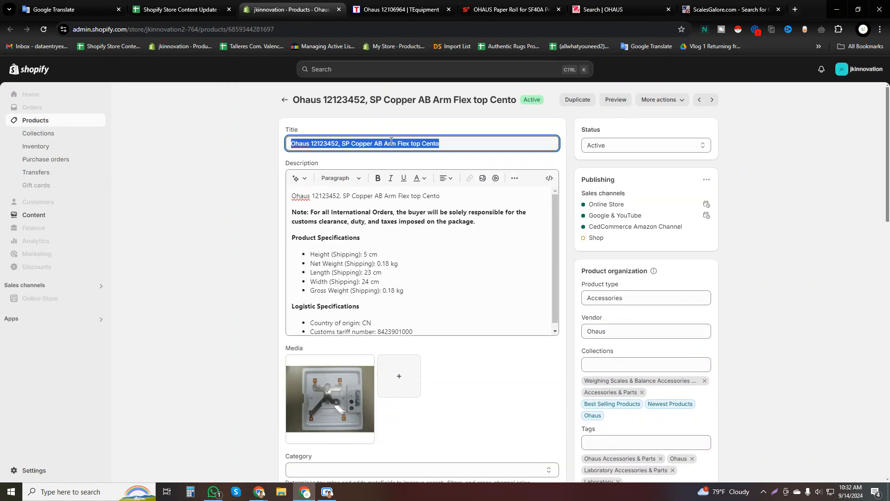
pyautogui.hotkey('ctrl', 'c')
pyautogui.hotkey('ctrl', 'Tab')
pyautogui.click(358, 83)
pyautogui.hotkey('ctrl', 'v')
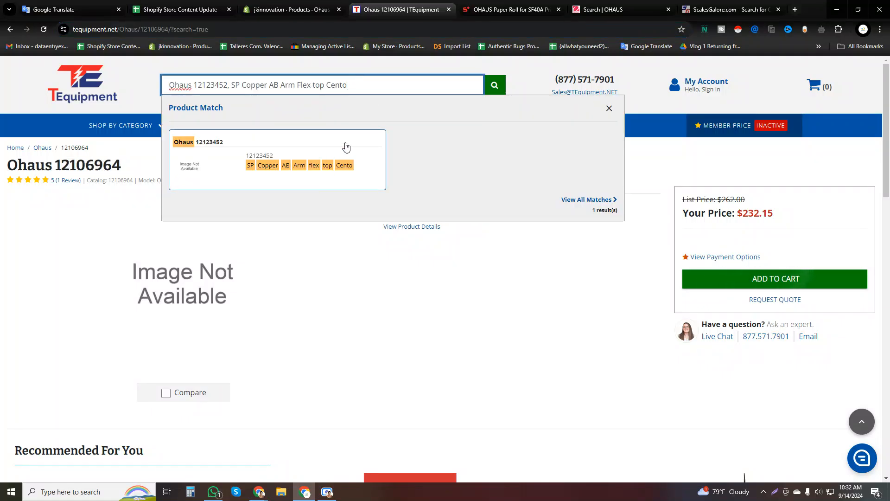
pyautogui.click(345, 160)
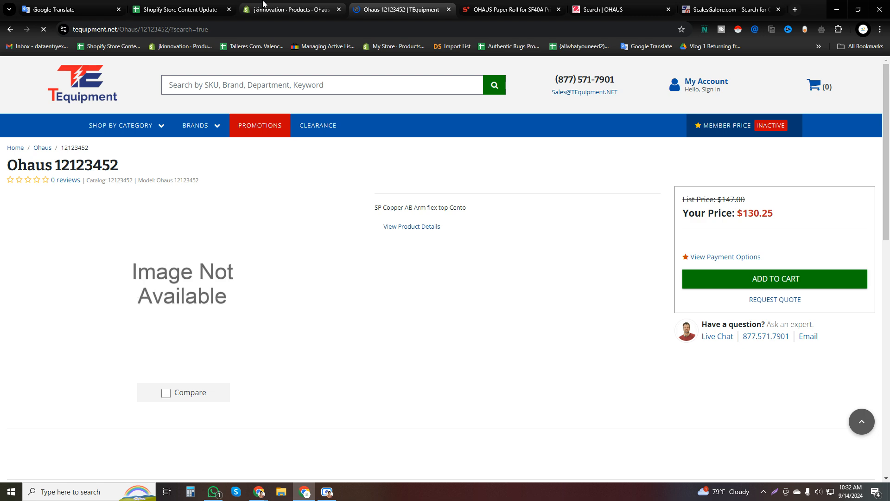
# Replace the international-orders note in the Ohaus 12123452 description with the tracking sheet's B1 import-tax note in bold, and save the product.
pyautogui.click(282, 9)
pyautogui.click(156, 4)
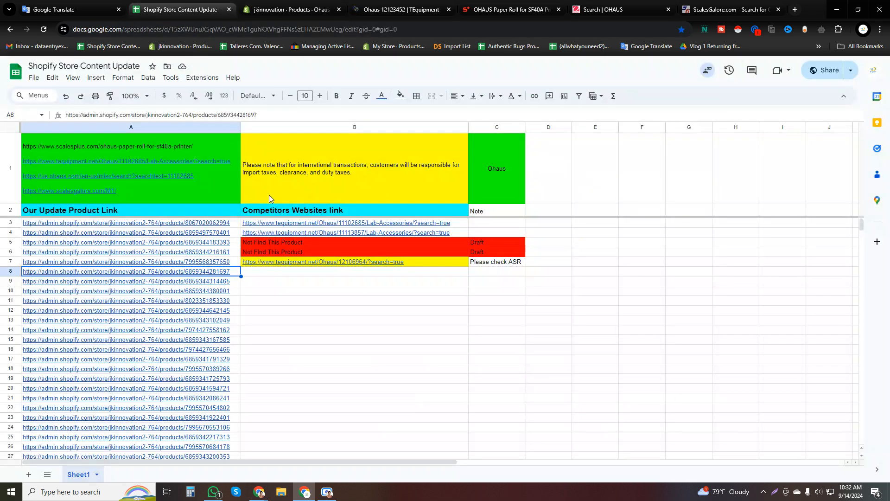
pyautogui.click(339, 184)
pyautogui.click(287, 9)
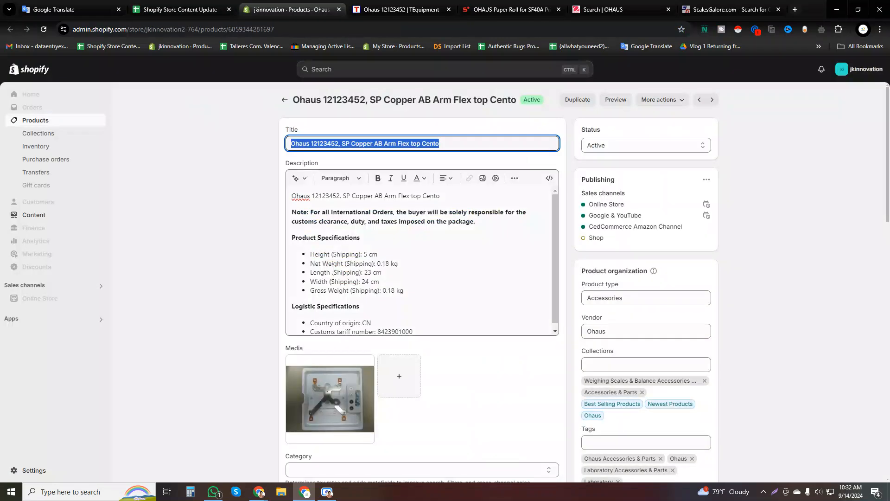
pyautogui.tripleClick(346, 217)
pyautogui.hotkey('ctrl', 'v')
pyautogui.moveTo(384, 222); pyautogui.dragTo(289, 215)
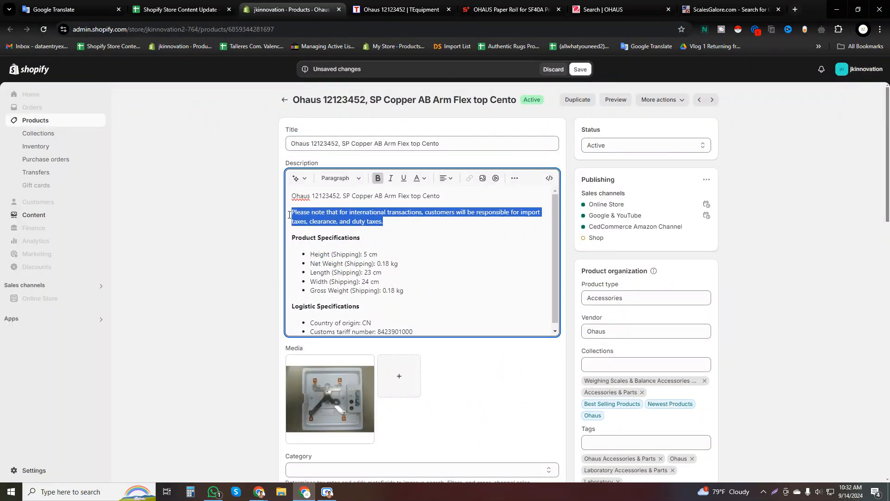
pyautogui.click(378, 178)
pyautogui.click(581, 69)
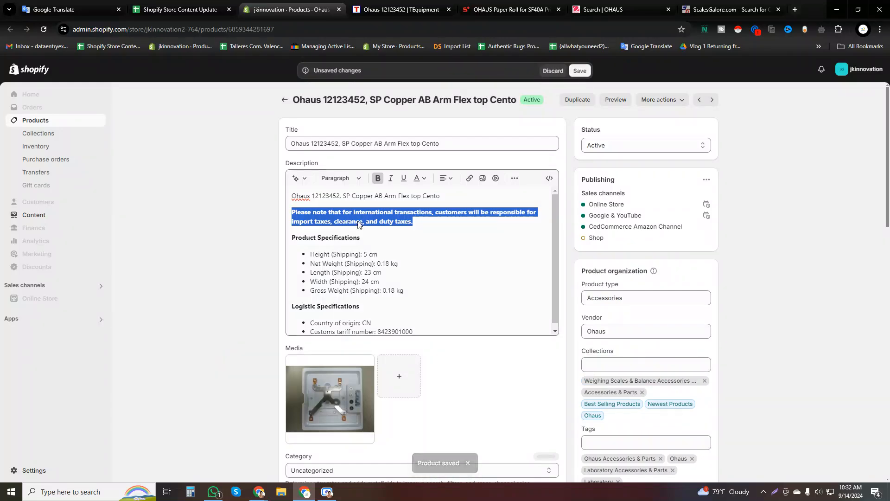
# Log the TEquipment Ohaus 12123452 page link in B8 of the tracking sheet and fill the cell yellow.
pyautogui.click(396, 4)
pyautogui.click(282, 4)
pyautogui.click(368, 8)
pyautogui.click(364, 27)
pyautogui.click(203, 4)
pyautogui.click(336, 274)
pyautogui.hotkey('ctrl', 'v')
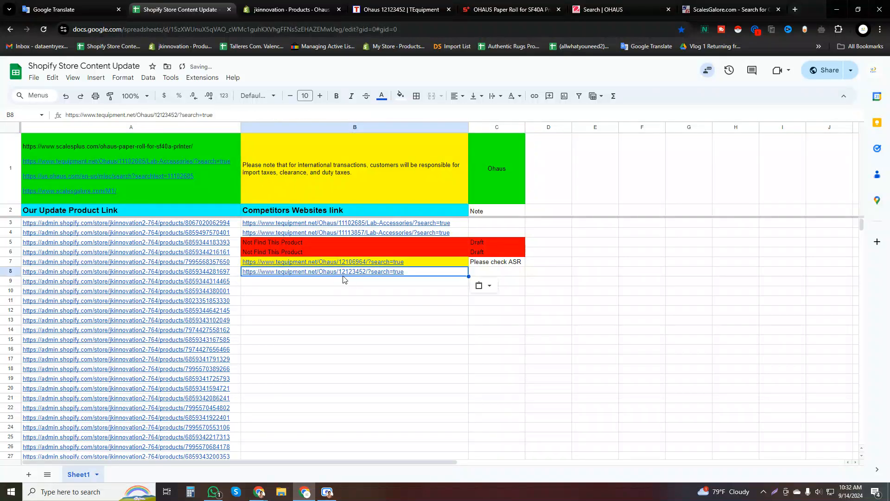
pyautogui.click(401, 95)
pyautogui.click(433, 139)
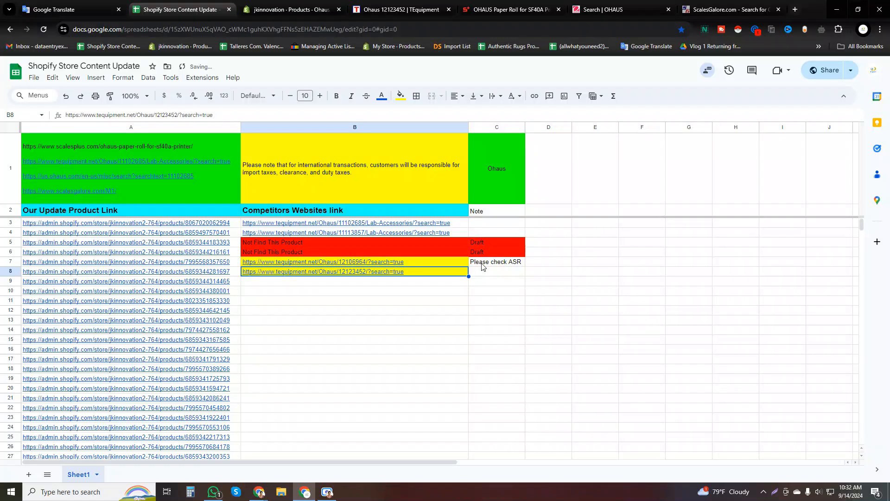
# Copy the "Please check ASR" note from C7 down into C8.
pyautogui.click(481, 273)
pyautogui.hotkey('ctrl', 'd')
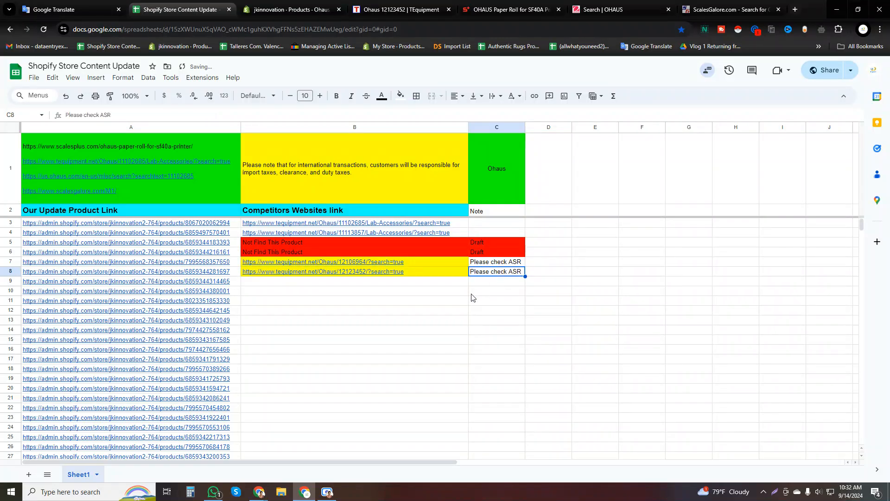
pyautogui.click(417, 302)
# Look through the product links in column A down to the end of the list.
pyautogui.scroll(-20, 385, 292)
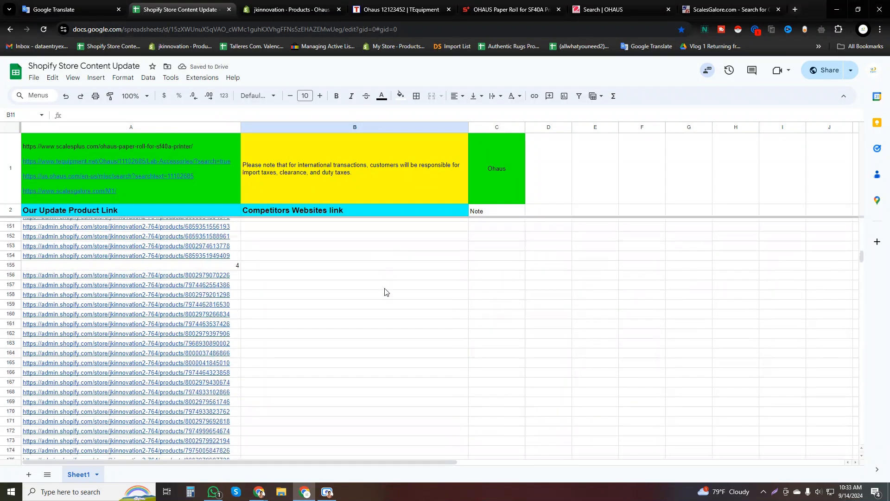
pyautogui.scroll(-20, 385, 293)
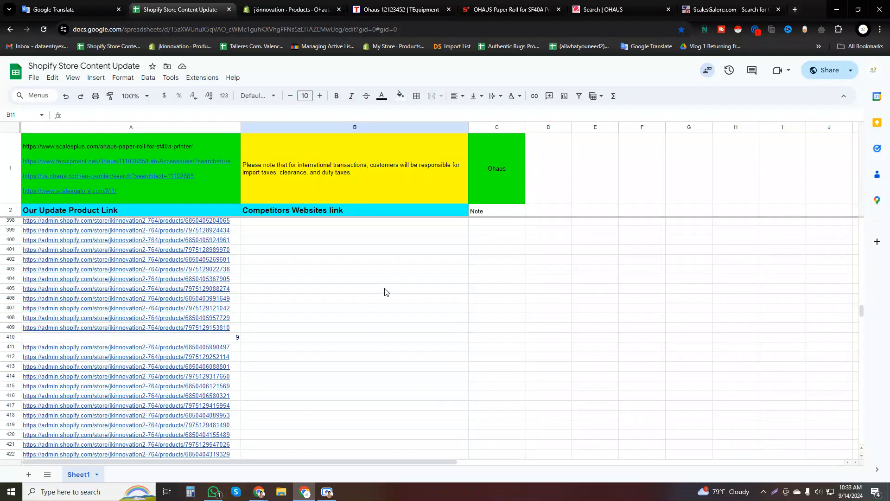
pyautogui.scroll(-19, 385, 292)
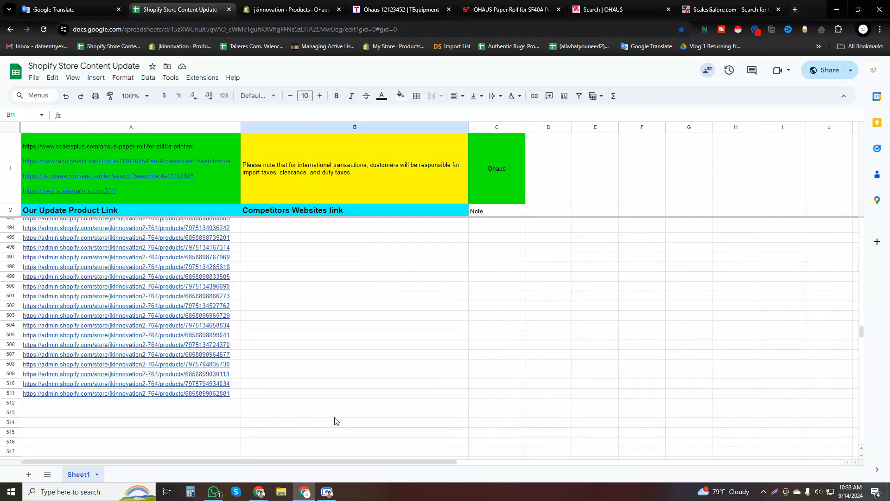
pyautogui.click(217, 494)
pyautogui.click(735, 276)
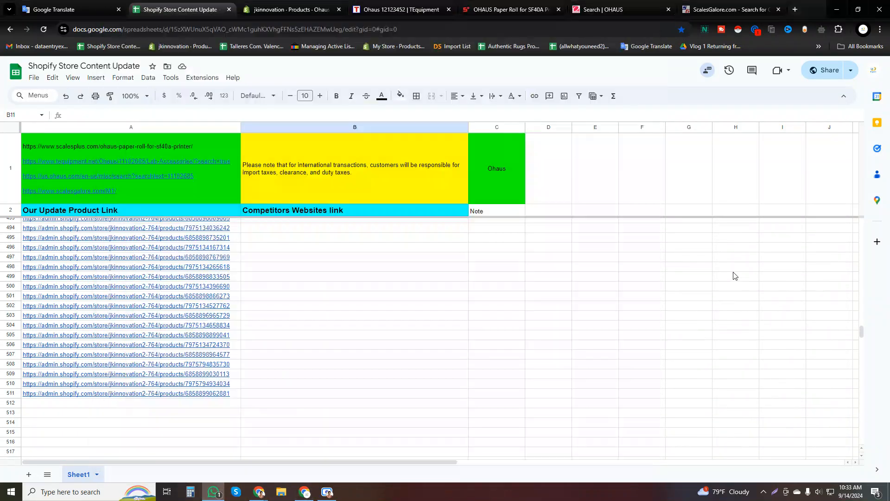
# Add a "Name" column heading in D2, beside the Note heading.
pyautogui.click(550, 213)
pyautogui.write('N')
pyautogui.moveTo(550, 228); pyautogui.dragTo(573, 334)
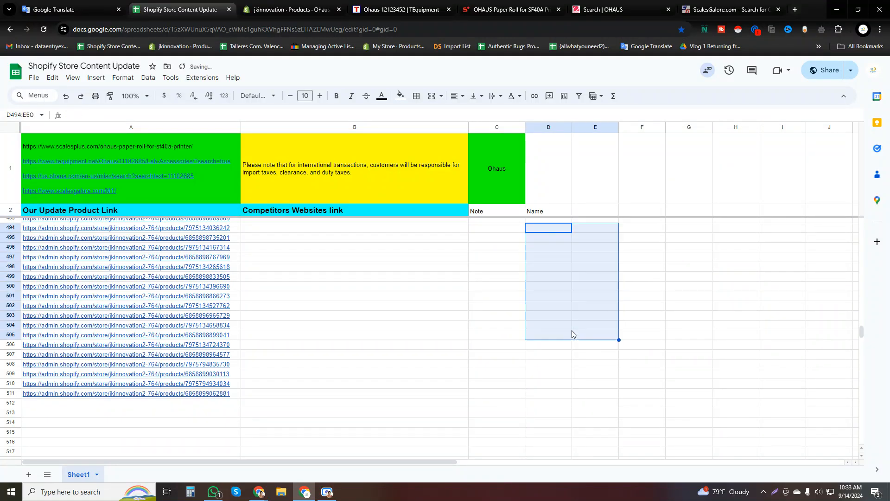
pyautogui.click(546, 310)
pyautogui.click(327, 491)
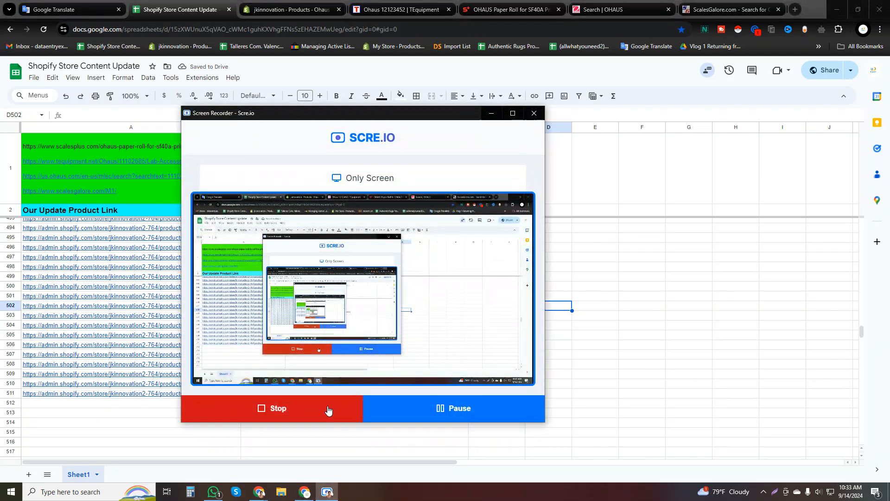